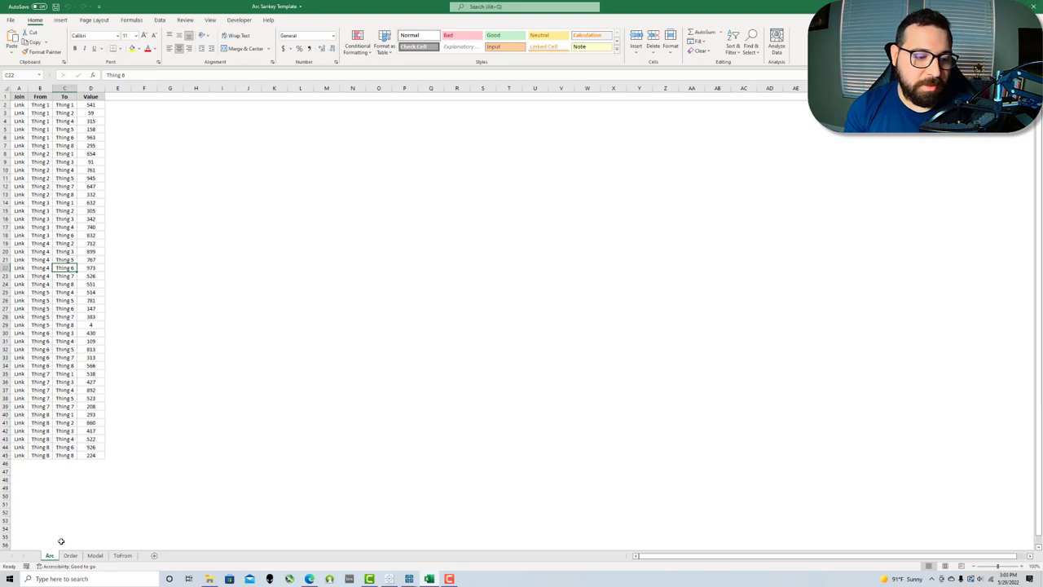
- Inspect the Arc link table's From and To entries and column D Value numbers, then go to the Order sheet
left_click(40, 97)
left_click(69, 98)
left_click_drag(92, 105, 91, 456)
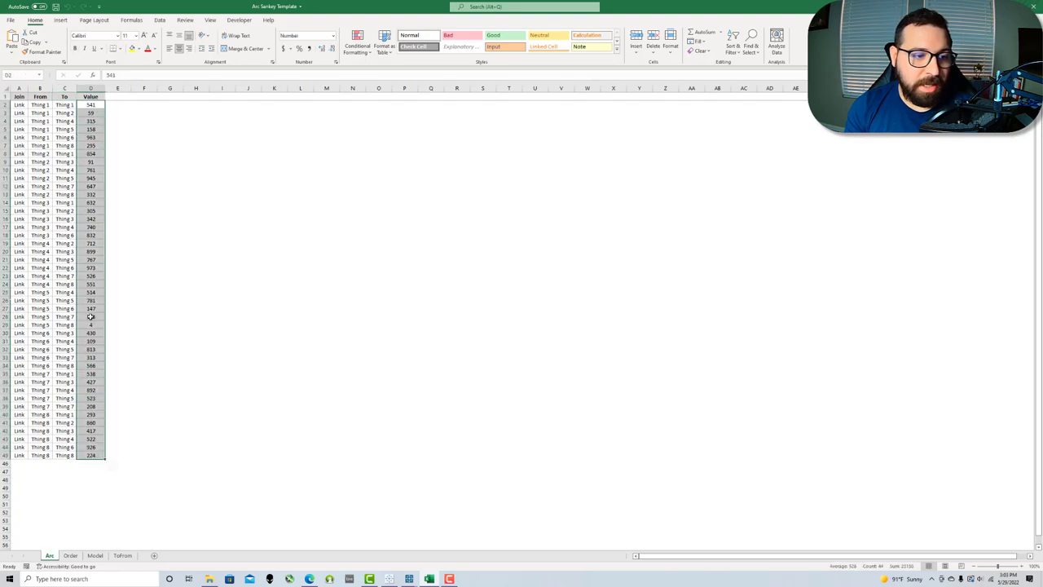
left_click_drag(61, 162, 61, 170)
left_click(60, 163)
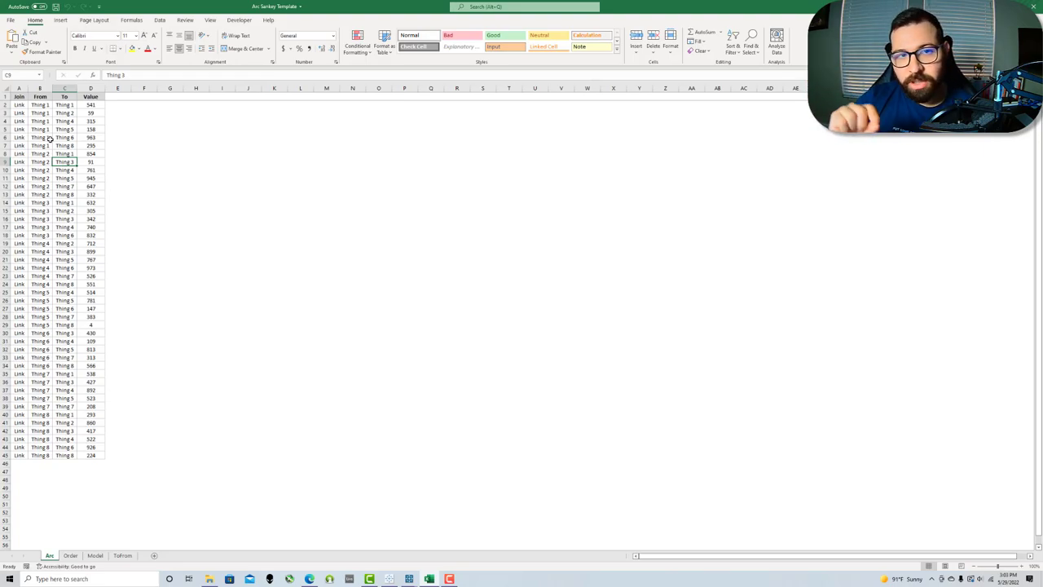
left_click(41, 111)
left_click(62, 104)
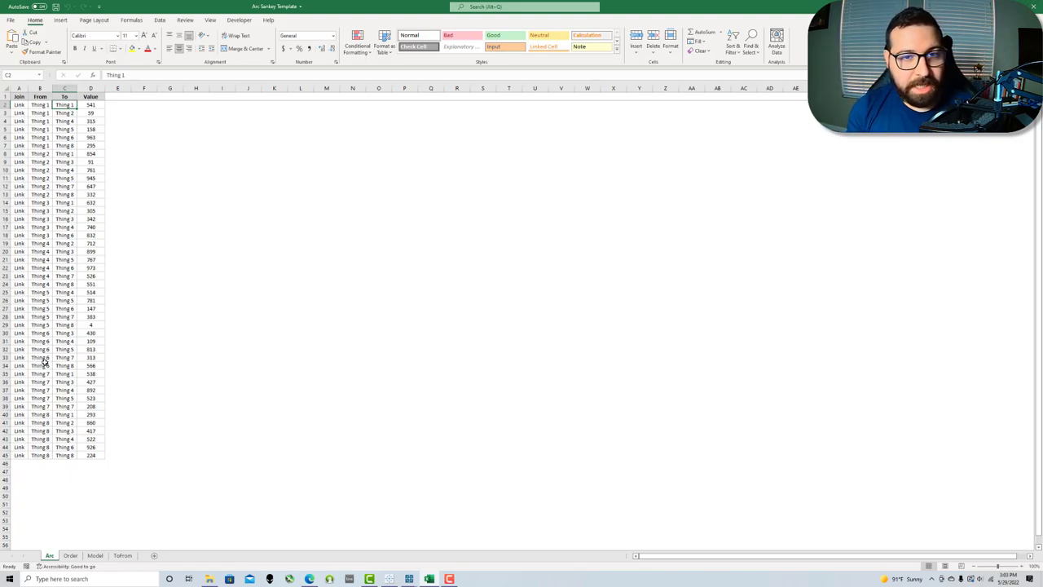
left_click(72, 554)
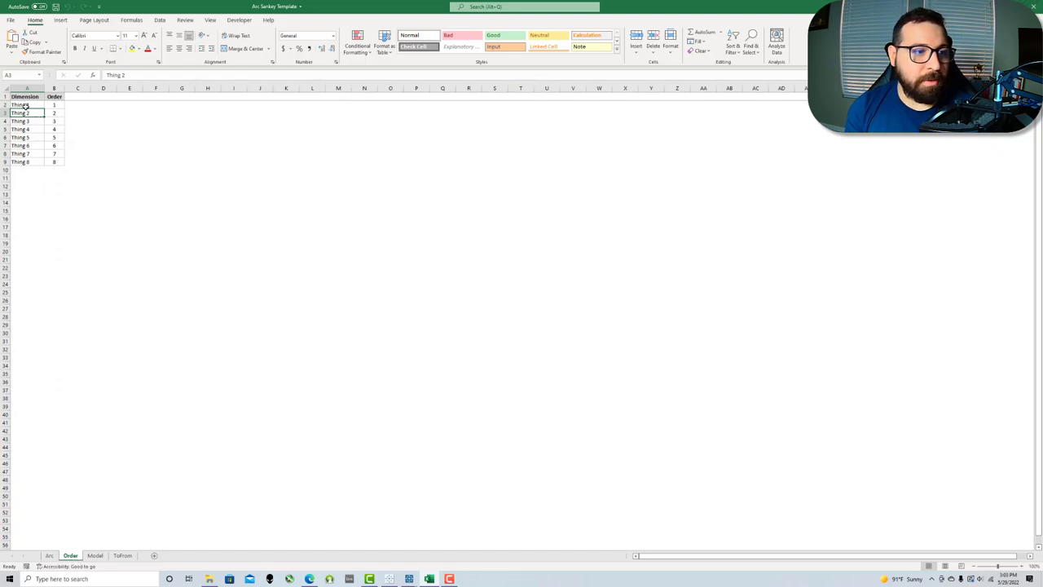
- Select the eight Thing names on Order, then browse the Model sheet's t values in column C
left_click_drag(25, 104, 27, 166)
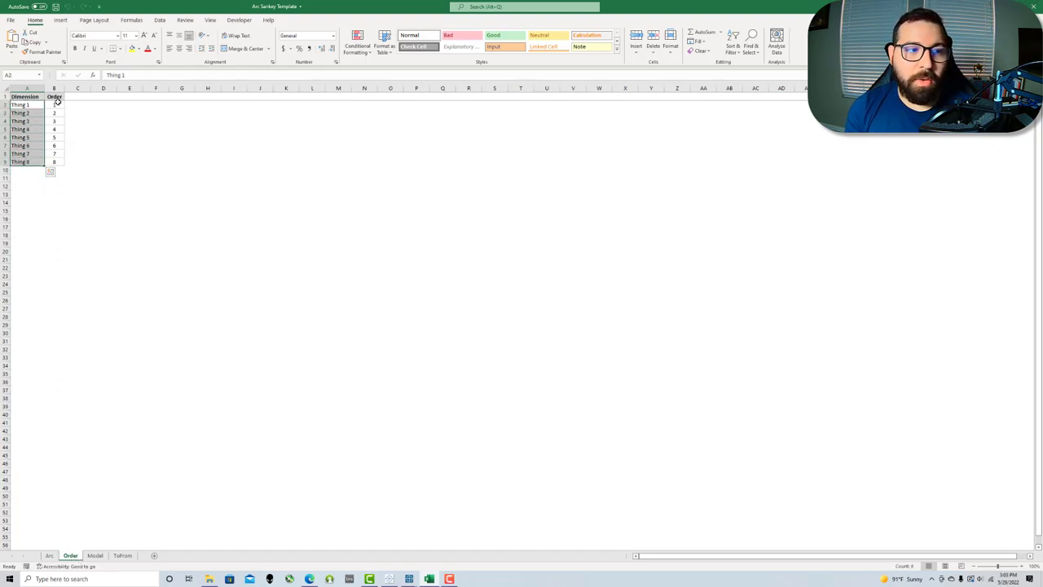
left_click(95, 556)
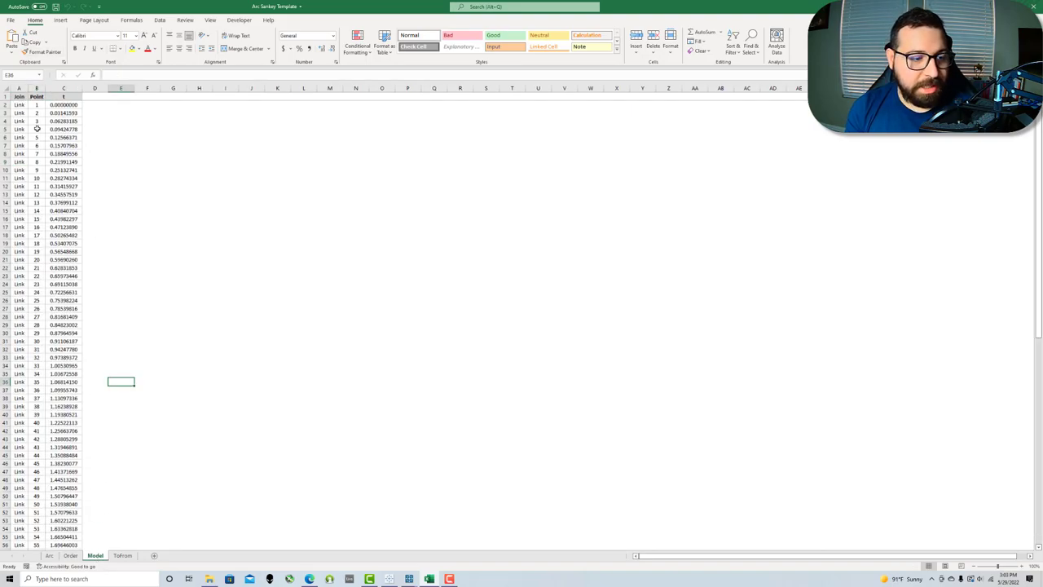
scroll(37, 130, "down", 20)
scroll(38, 168, "up", 11)
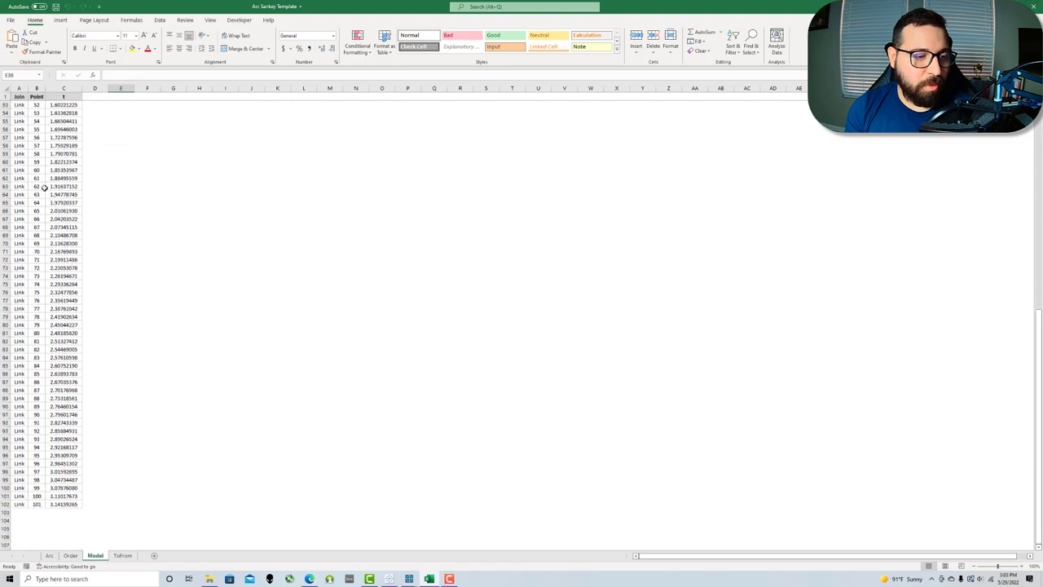
scroll(54, 219, "up", 9)
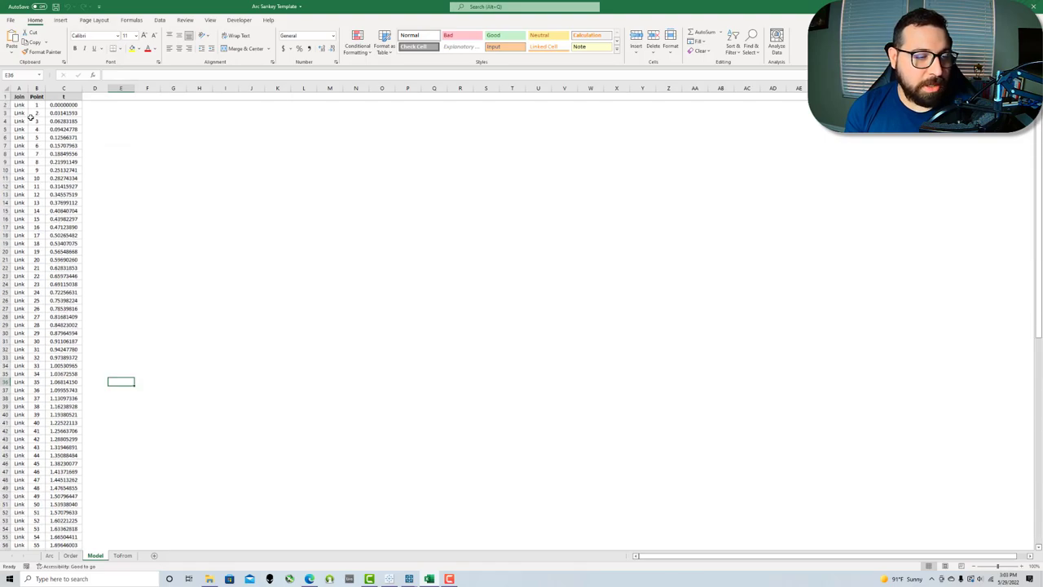
left_click_drag(59, 106, 66, 272)
left_click(83, 232)
scroll(98, 332, "down", 20)
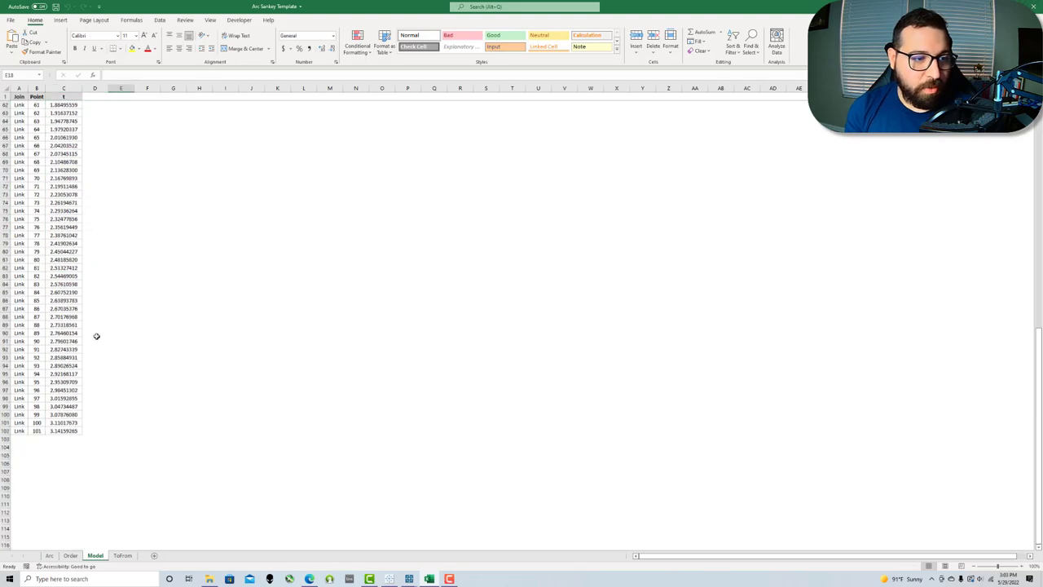
scroll(72, 353, "up", 12)
scroll(71, 353, "up", 10)
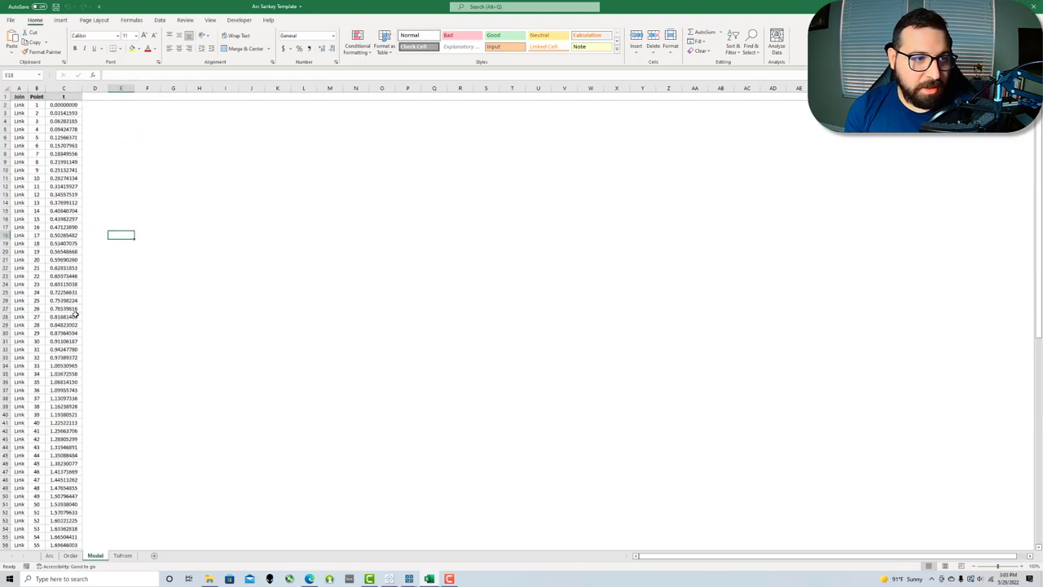
- Examine C3's formula adding PI()/100 to C2, cancelling the trial edit with Esc
left_click(62, 112)
left_click(60, 104)
left_click(70, 111)
left_click_drag(120, 75, 145, 75)
key("BackSpace")
left_click(75, 121)
key("Escape")
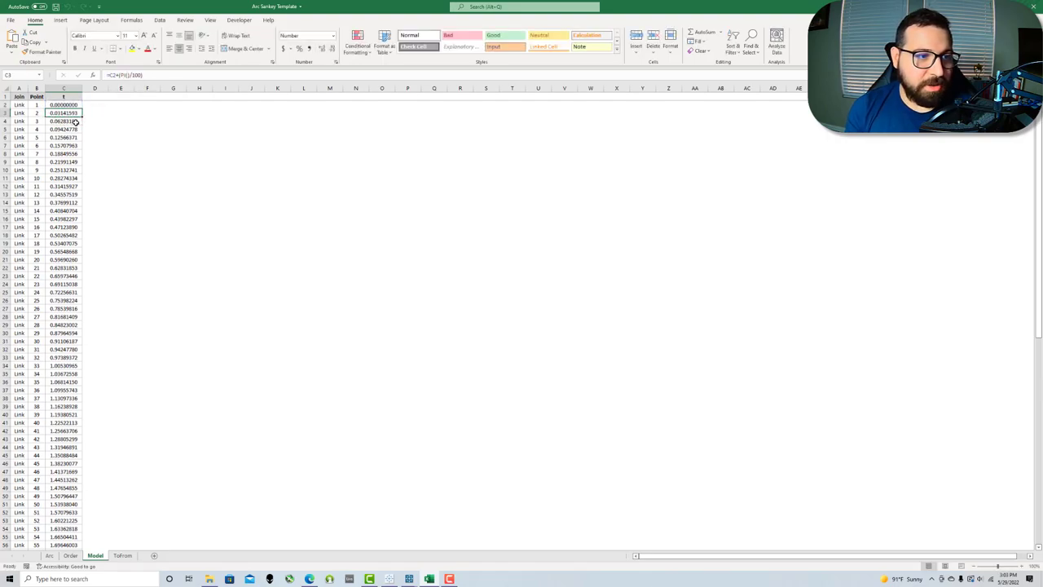
- Check the same formula pattern in C4 and C5, then go to the ToFrom sheet
left_click(65, 122)
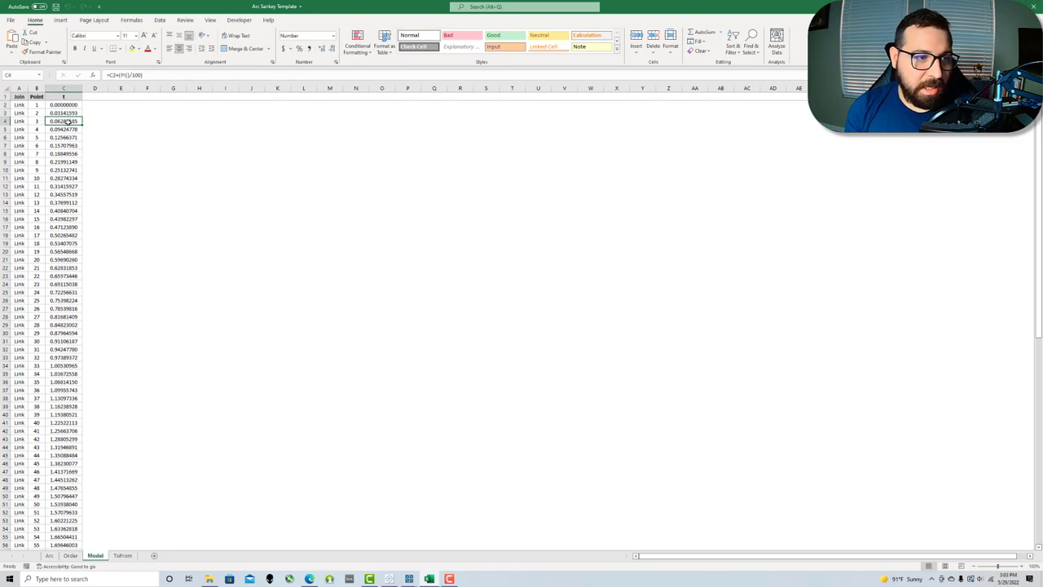
left_click(62, 114)
left_click(69, 121)
left_click(68, 129)
scroll(74, 139, "down", 18)
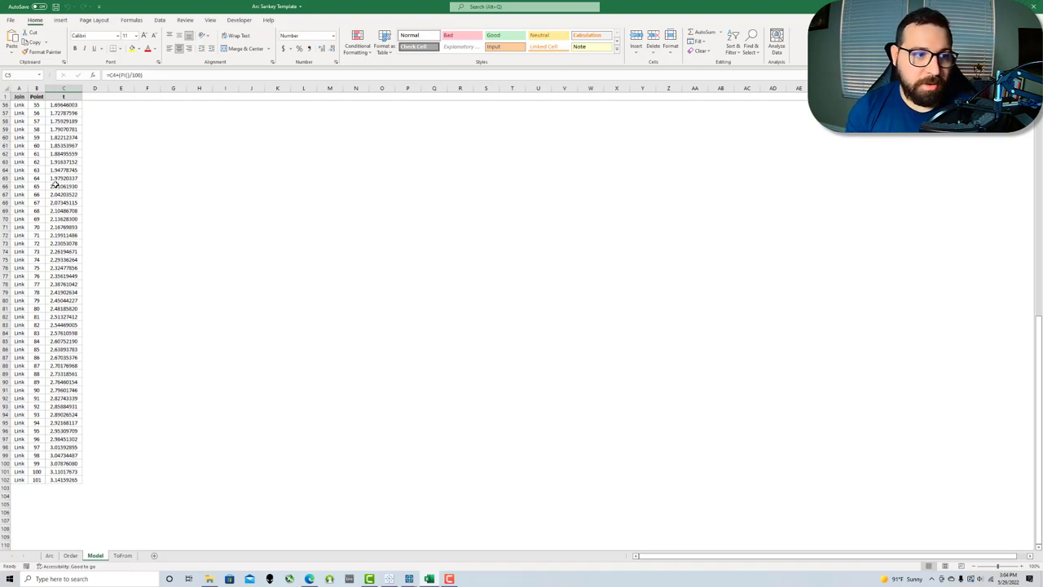
scroll(80, 201, "up", 18)
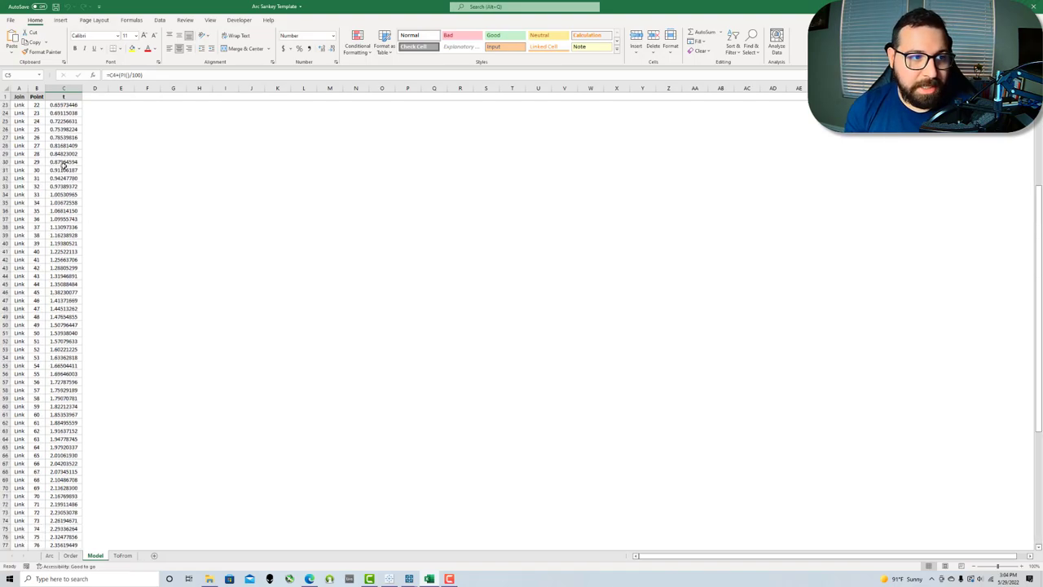
left_click(130, 556)
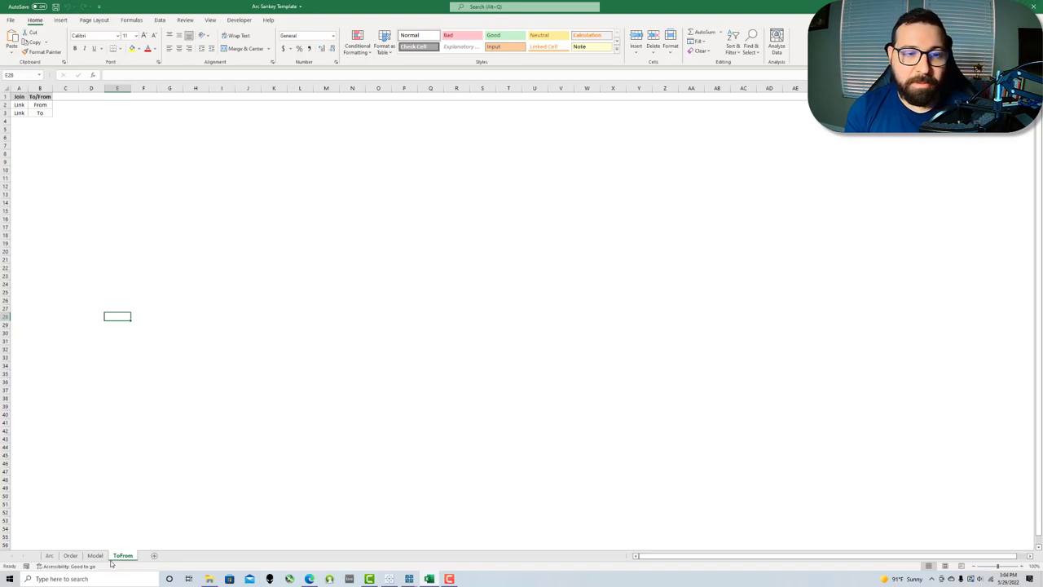
- Look through the Order and Arc sheets, then switch from Excel to Tableau Prep Builder
left_click(67, 556)
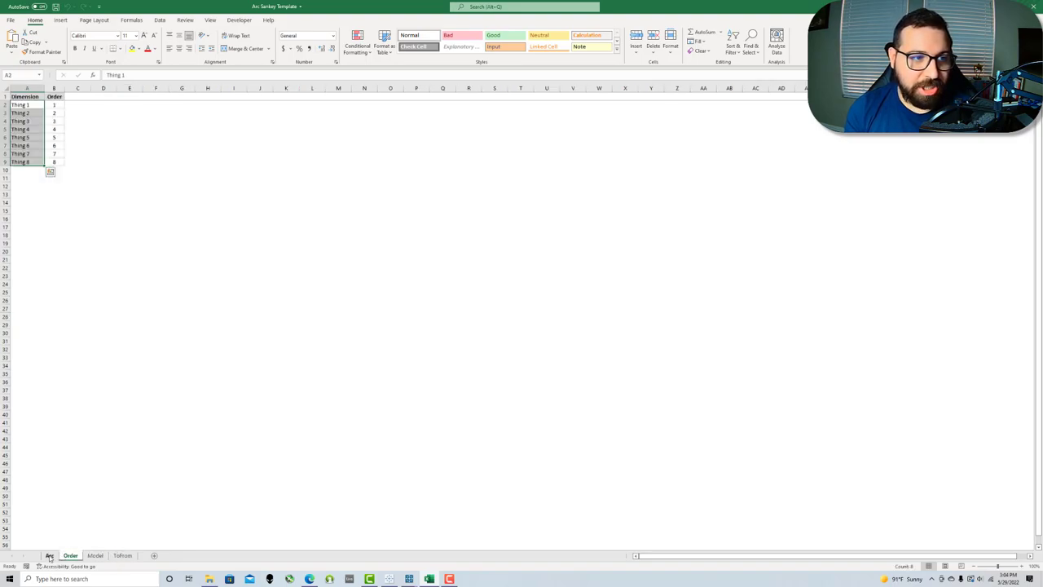
left_click(50, 555)
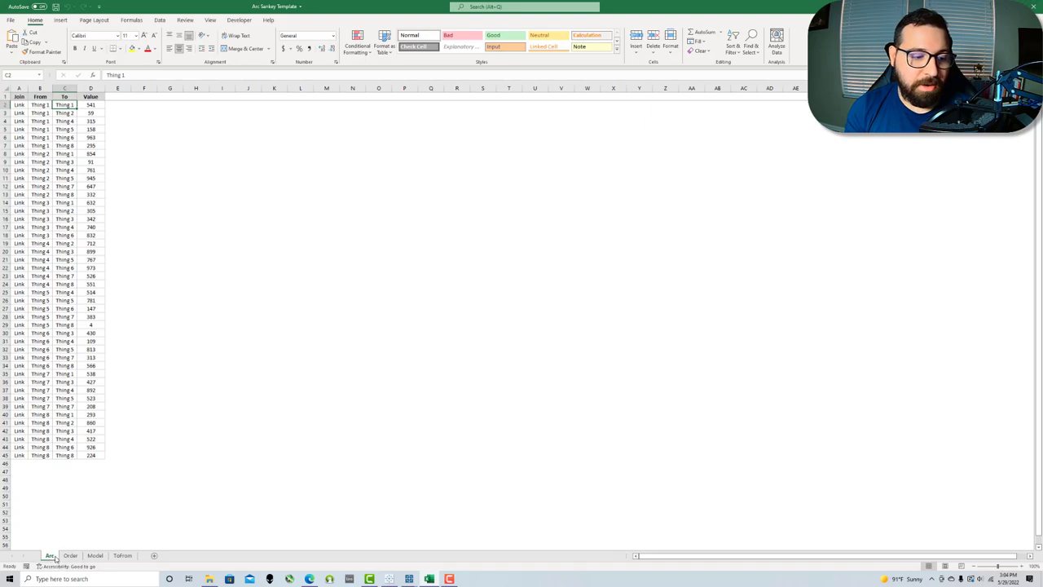
left_click(70, 556)
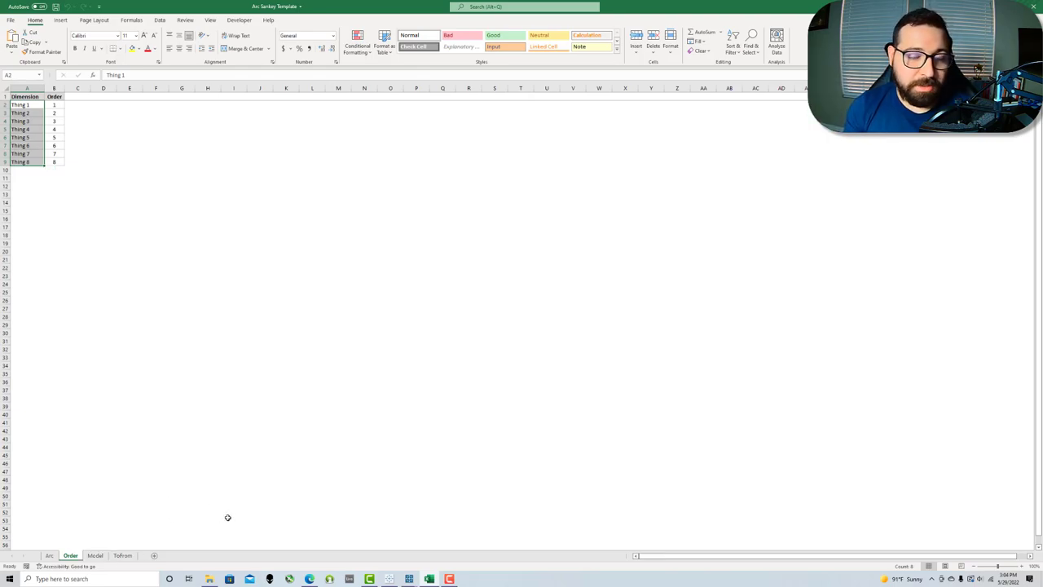
key("alt+Tab")
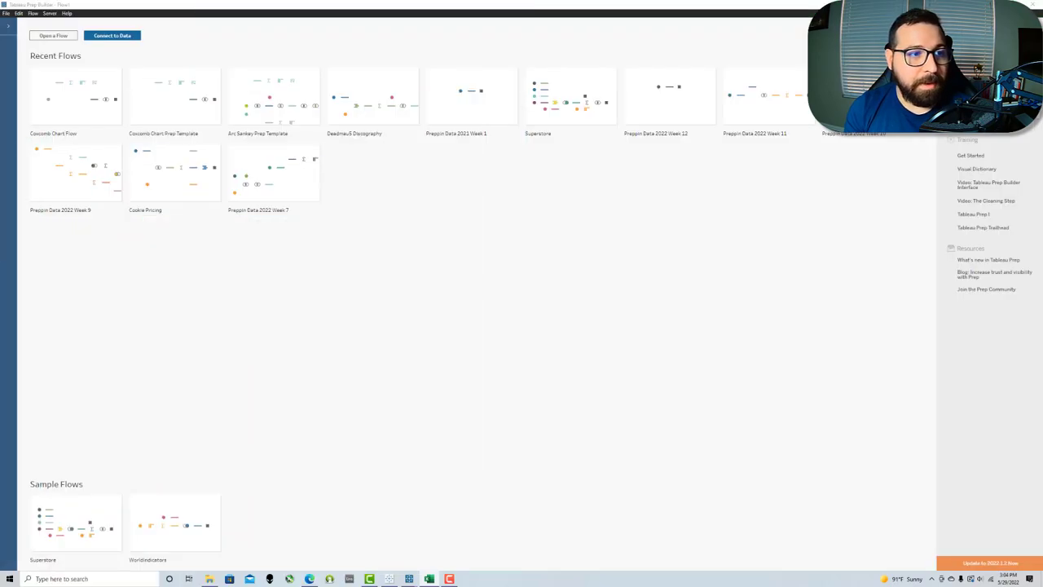
- Connect a new flow to the Arc Sankey Template Excel workbook and bring up the Tableau Desktop workbook
left_click(106, 36)
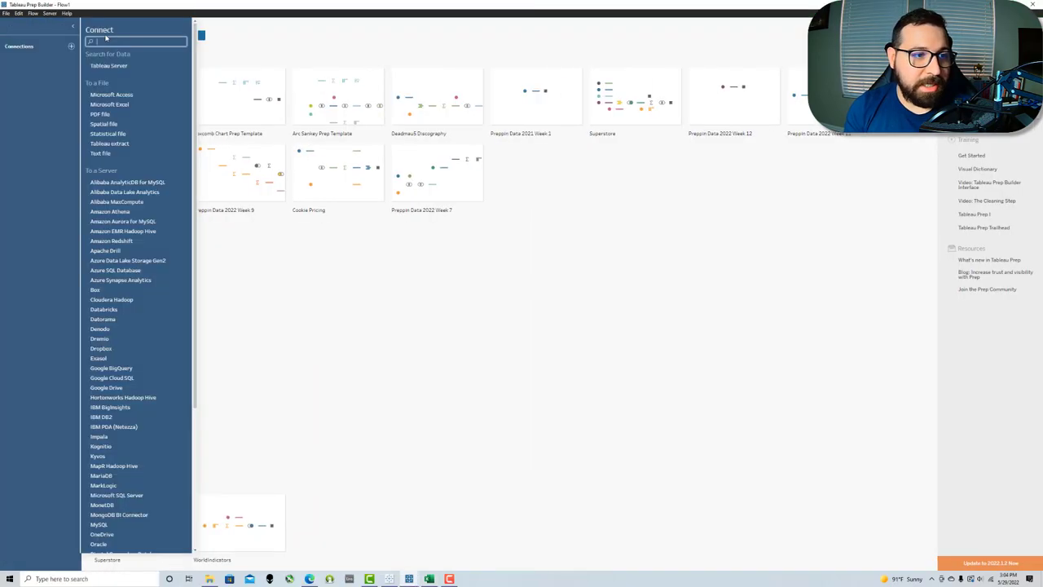
left_click(114, 107)
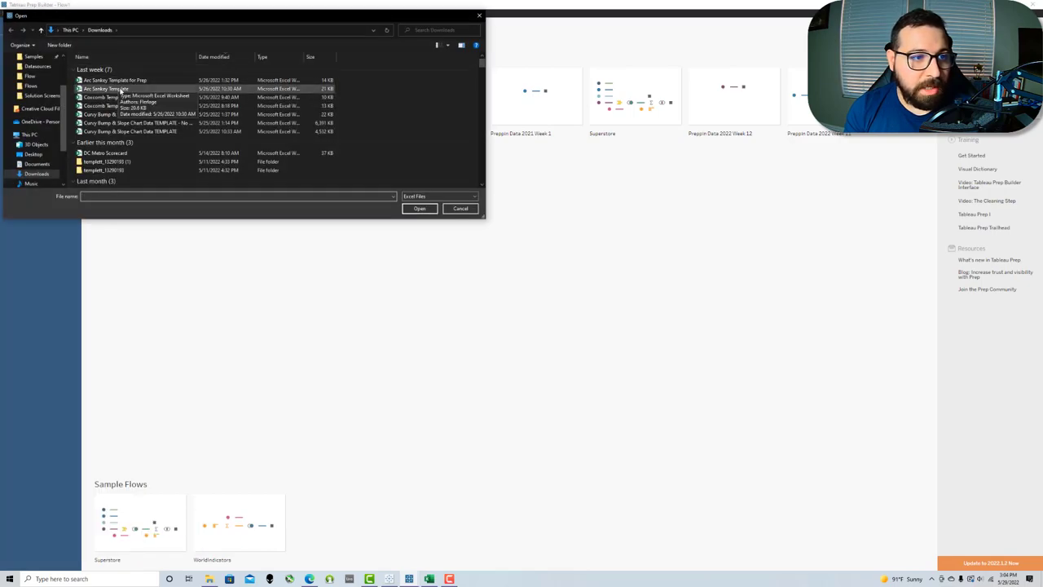
double_click(119, 88)
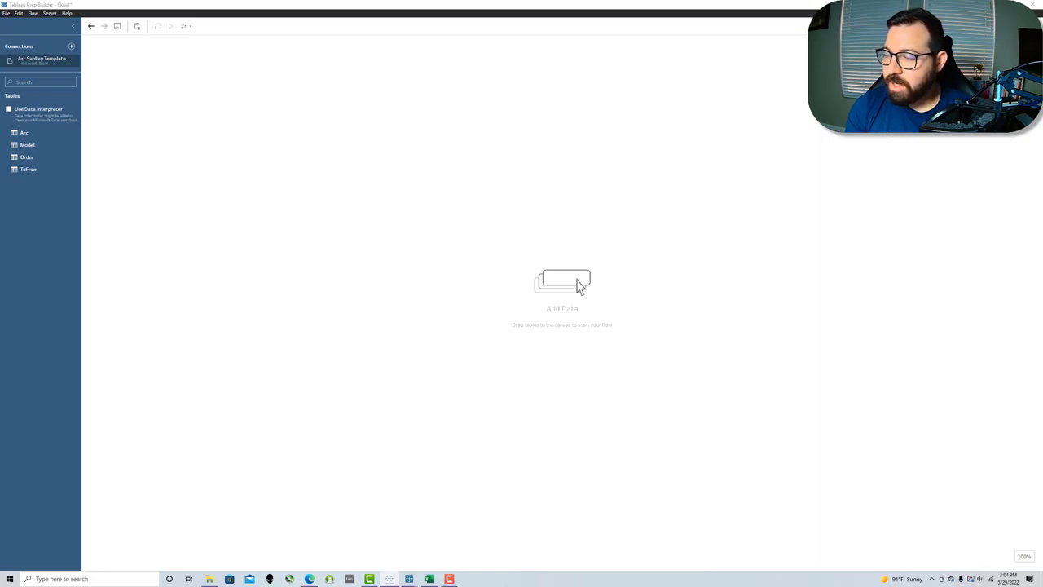
left_click_drag(1042, 82, 607, 2)
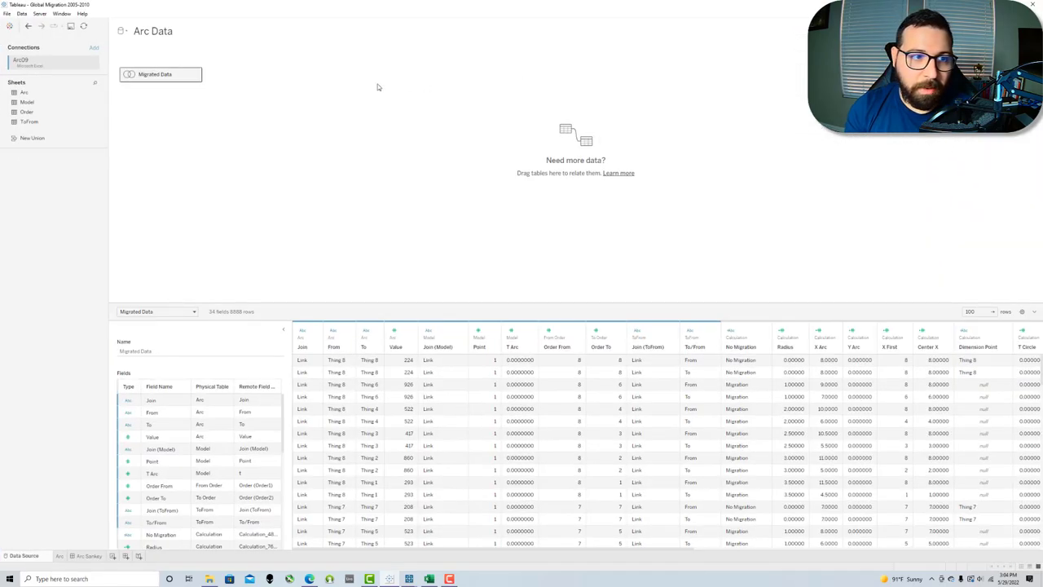
- Review the Migrated Data join clauses from Arc to From Order and To Order, then return to Prep
double_click(173, 81)
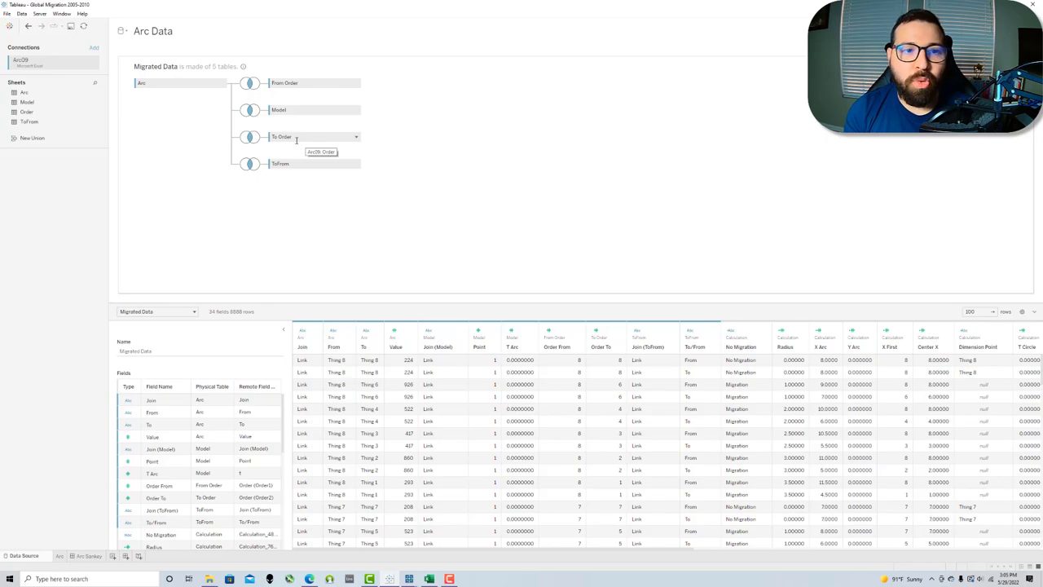
left_click(251, 85)
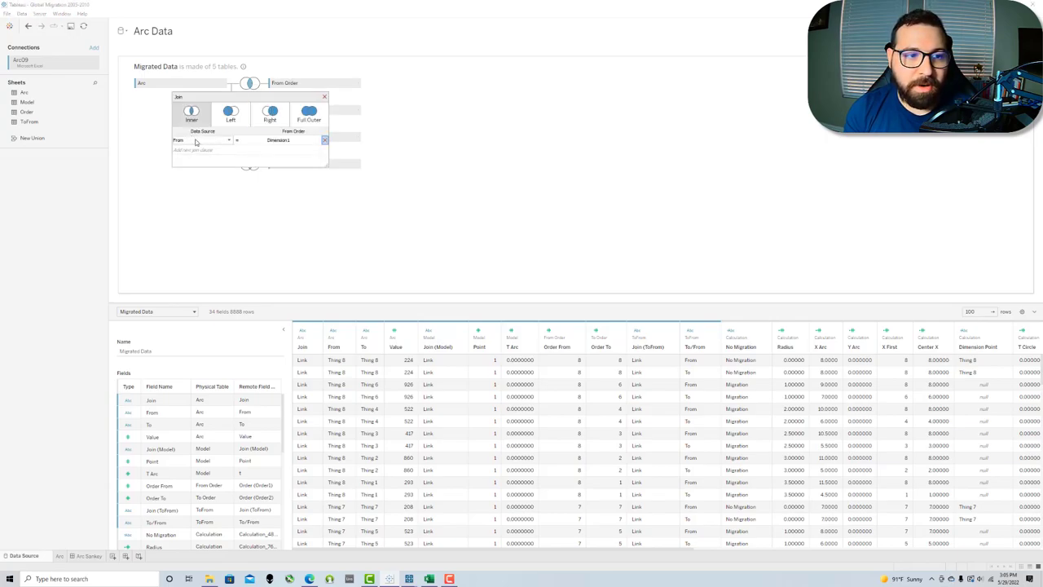
left_click(324, 97)
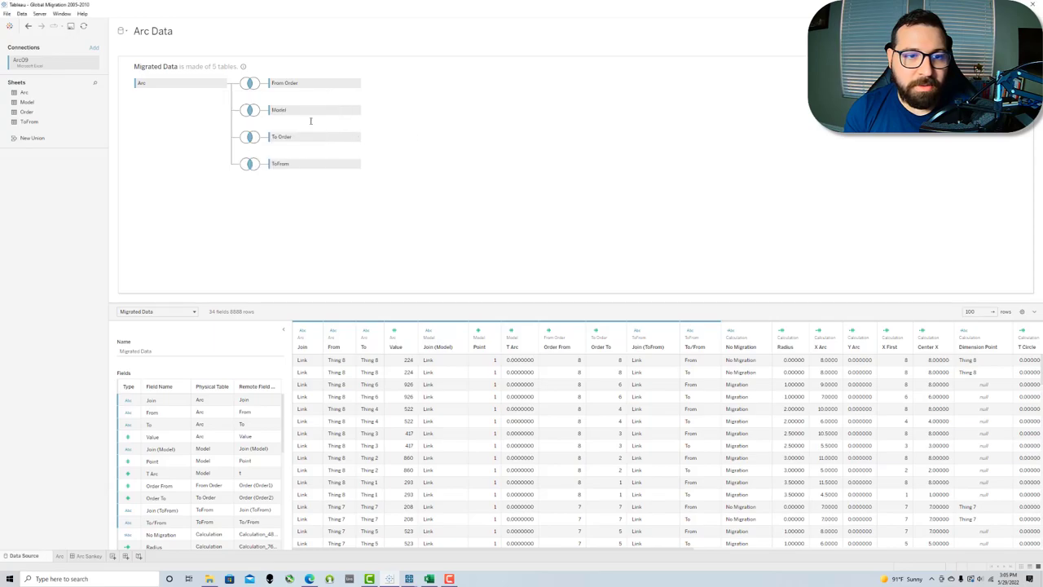
left_click(251, 138)
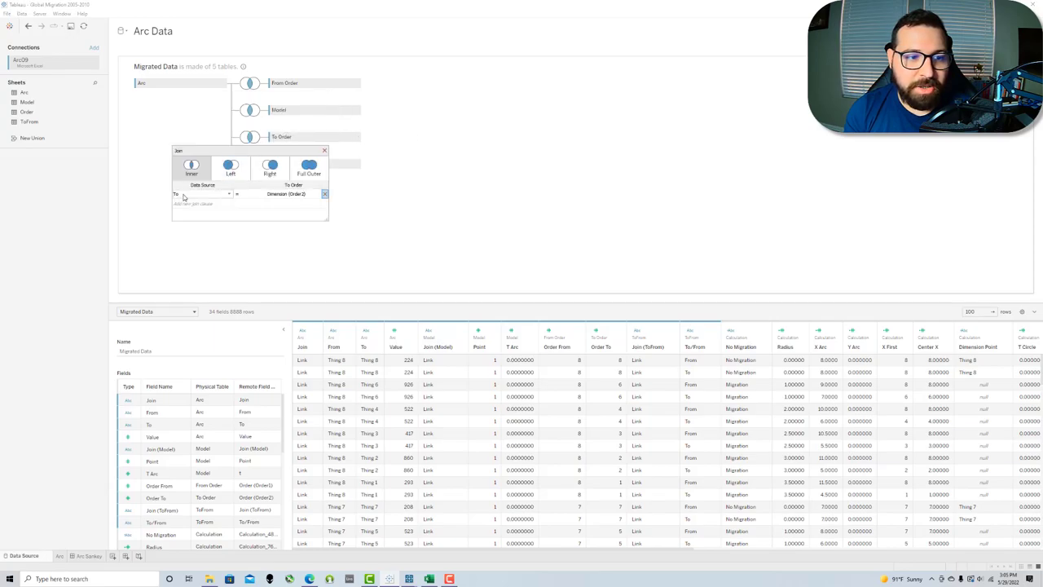
left_click(325, 152)
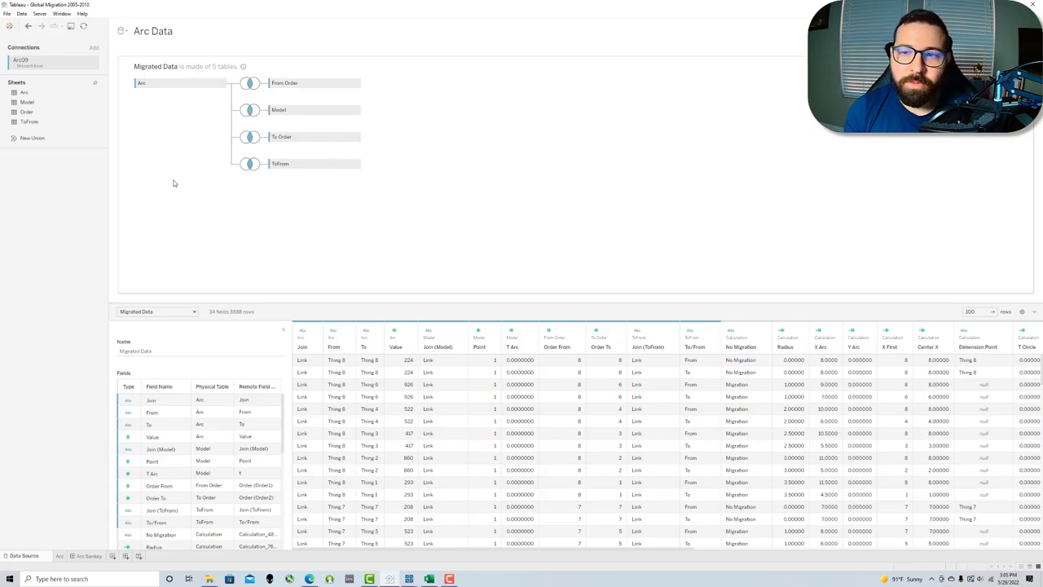
double_click(330, 10)
key("alt+Tab")
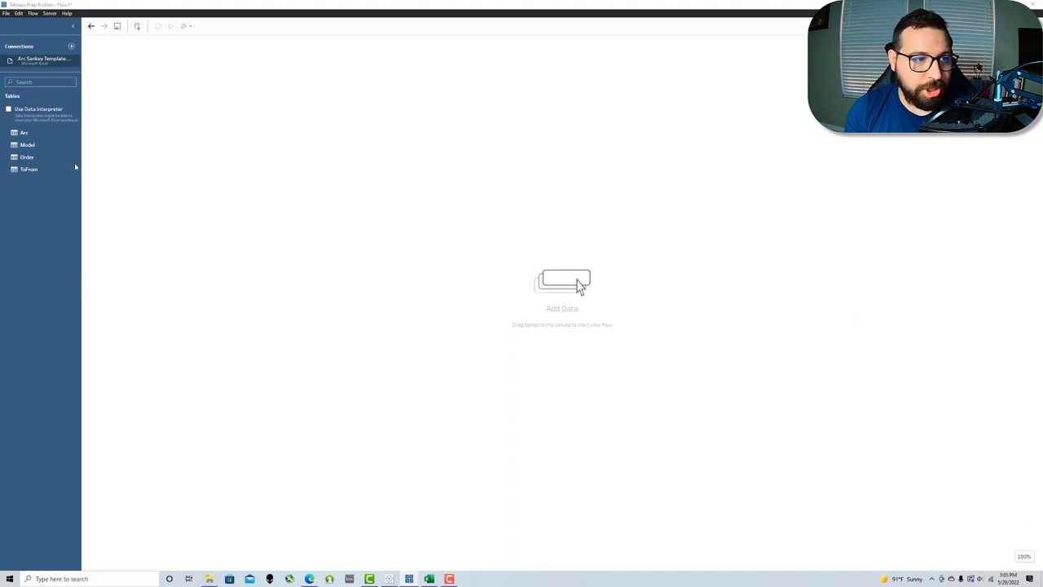
- Place the Arc table on the canvas as an input step and bring up its add-step menu
left_click_drag(37, 133, 198, 148)
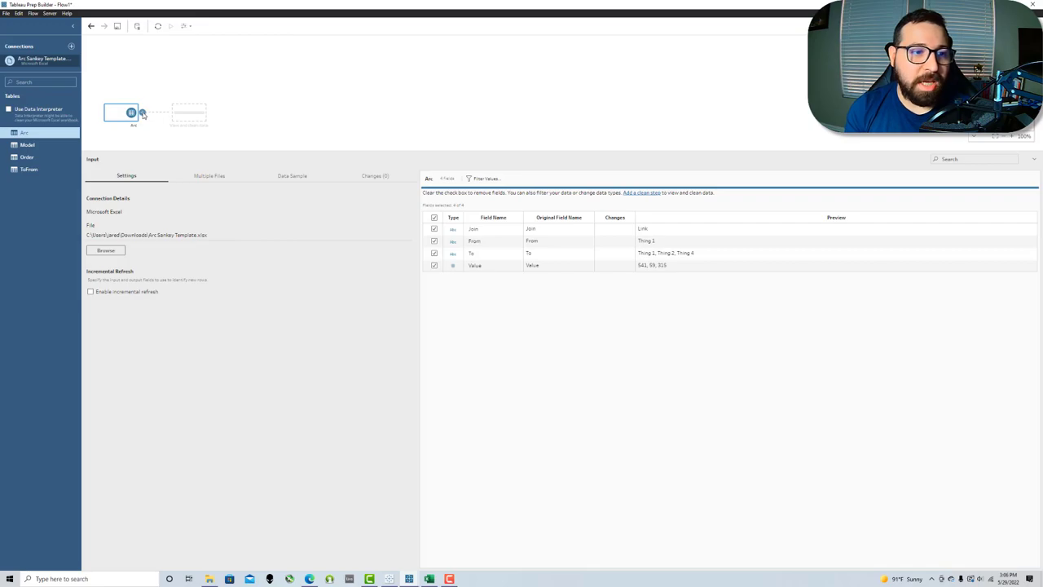
left_click(142, 113)
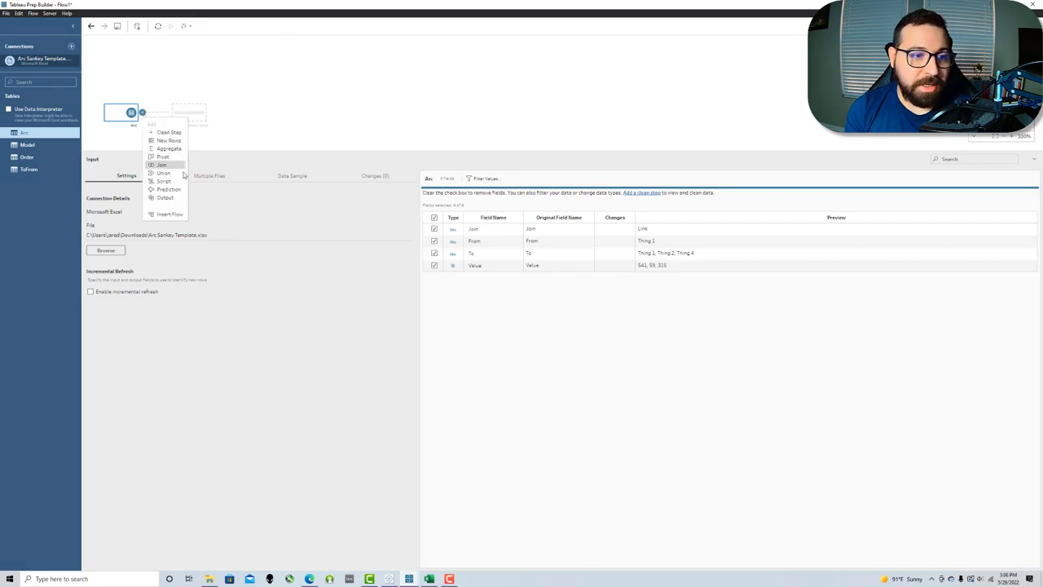
- Insert the saved scaffold flow after Arc and move the Arc input below the new steps
left_click(171, 215)
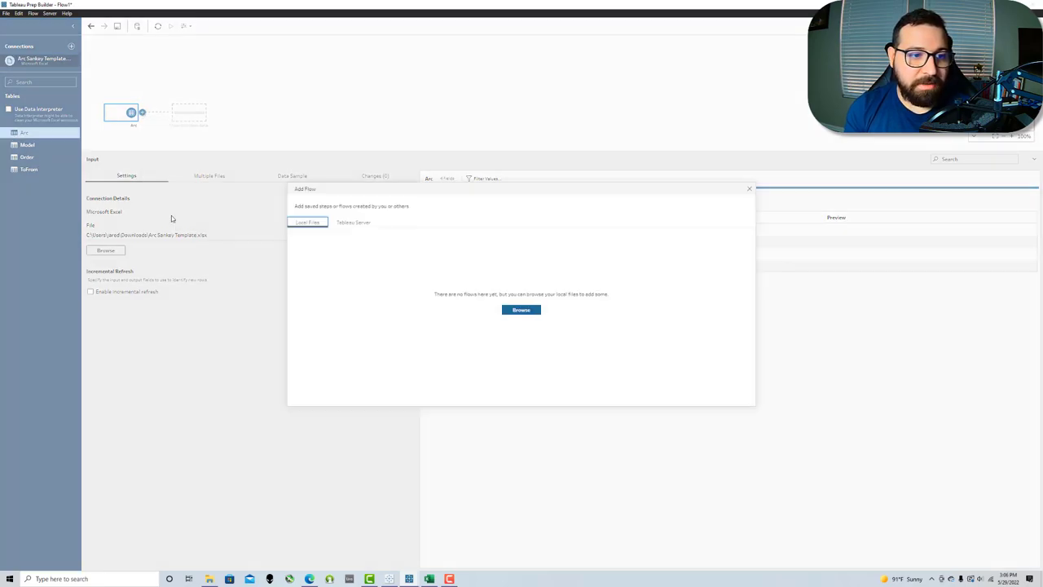
left_click(527, 309)
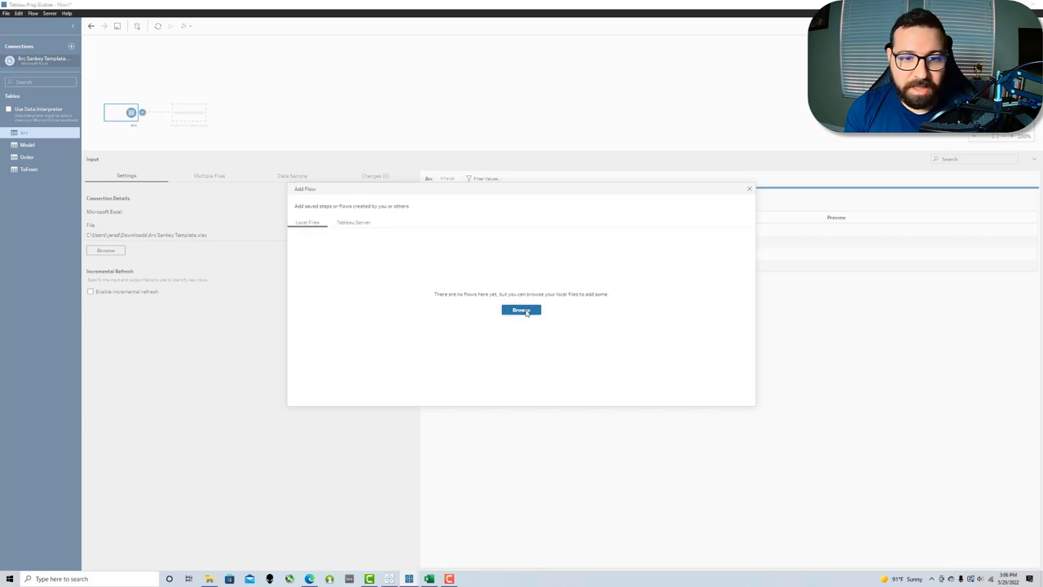
double_click(124, 94)
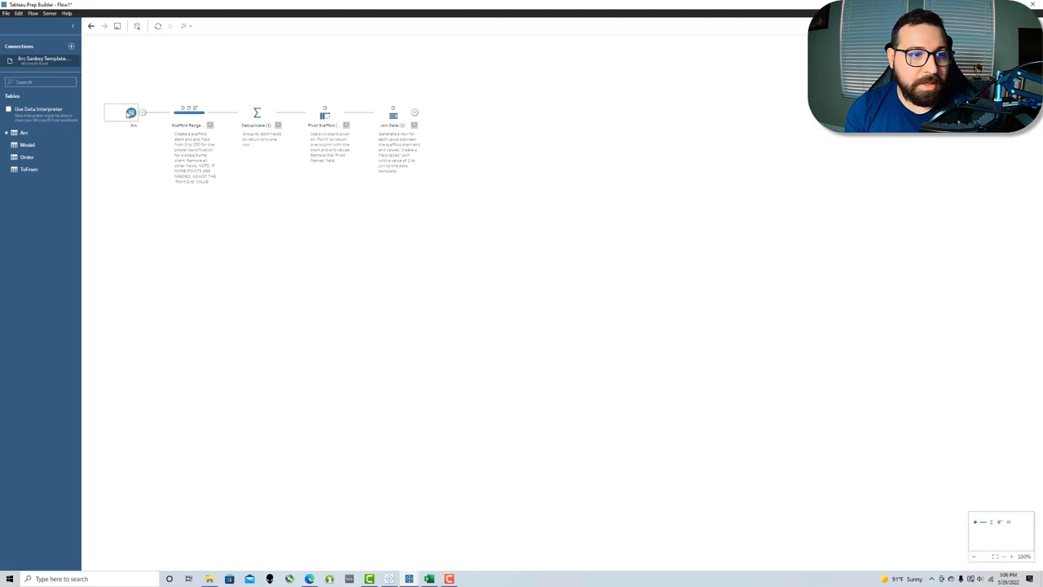
left_click_drag(130, 112, 132, 206)
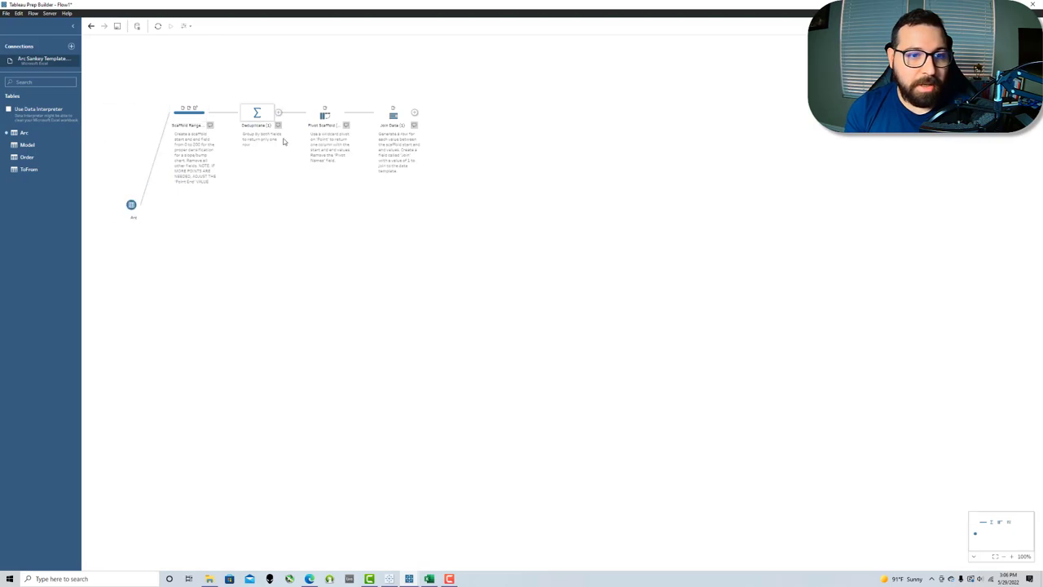
- Change the Scaffold Range calculations so Scaffold Start is 1 and Scaffold End is 101
left_click(193, 120)
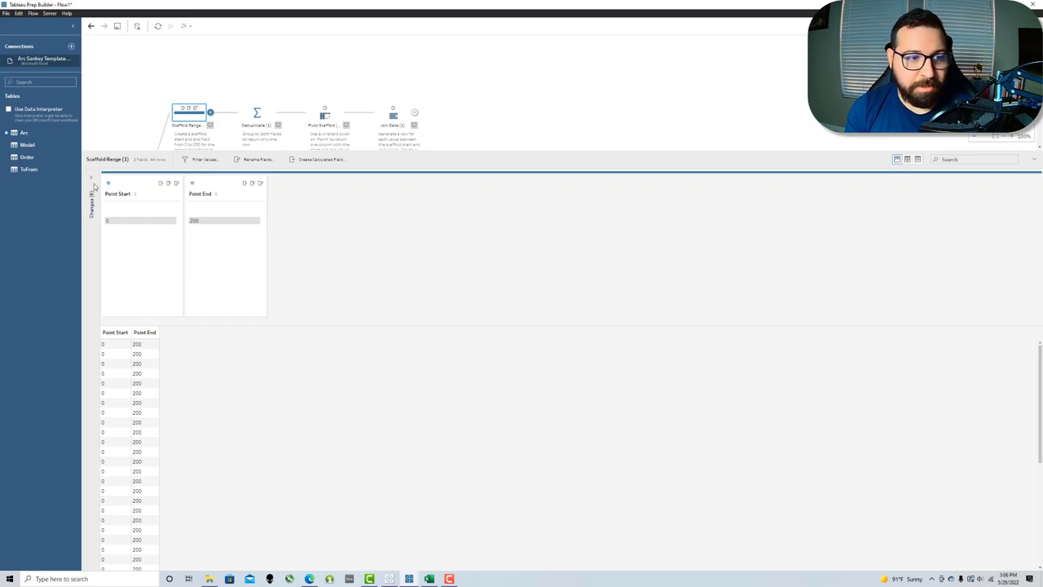
left_click(92, 180)
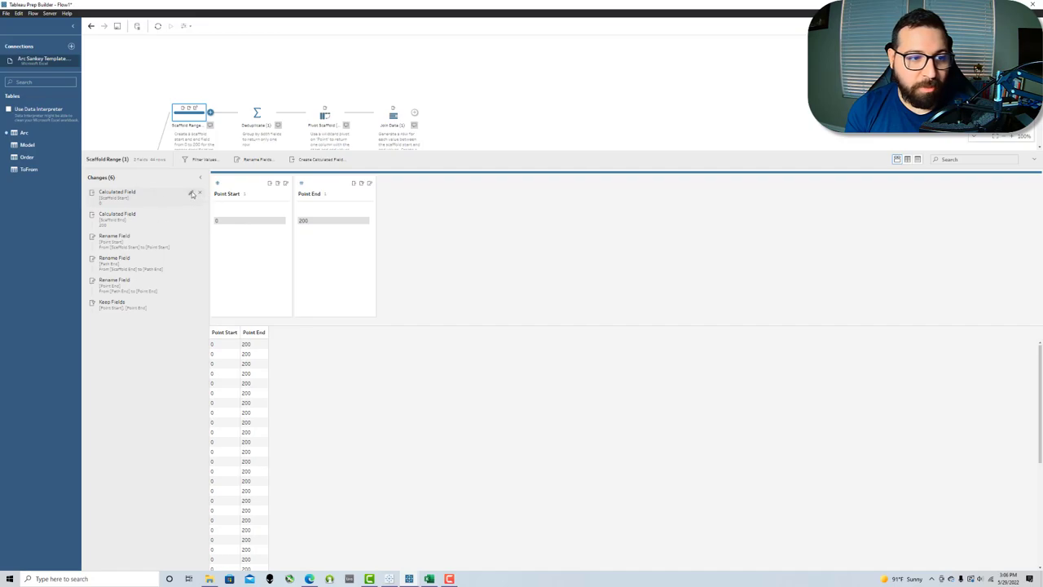
double_click(155, 203)
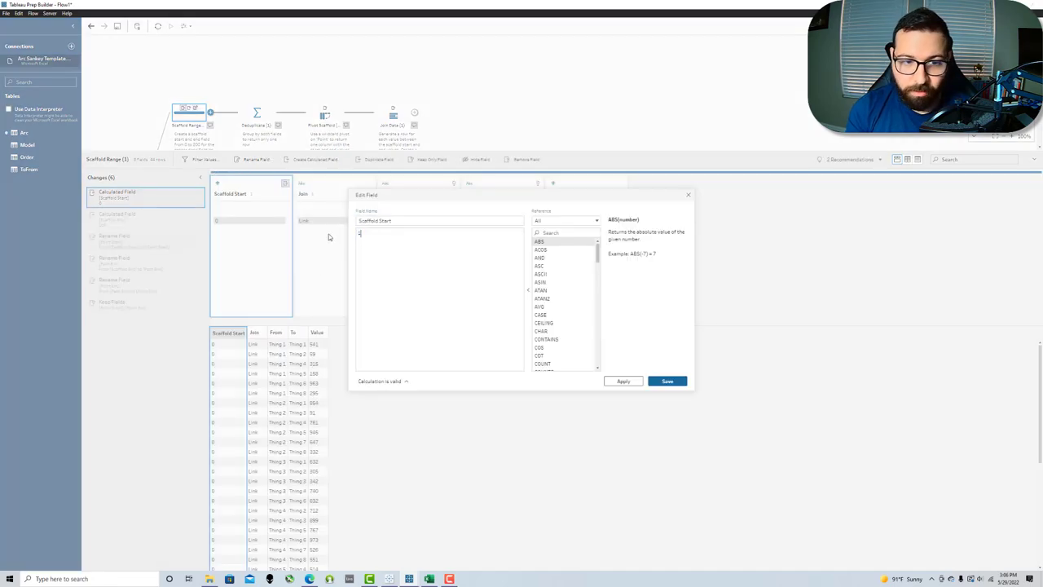
left_click(679, 384)
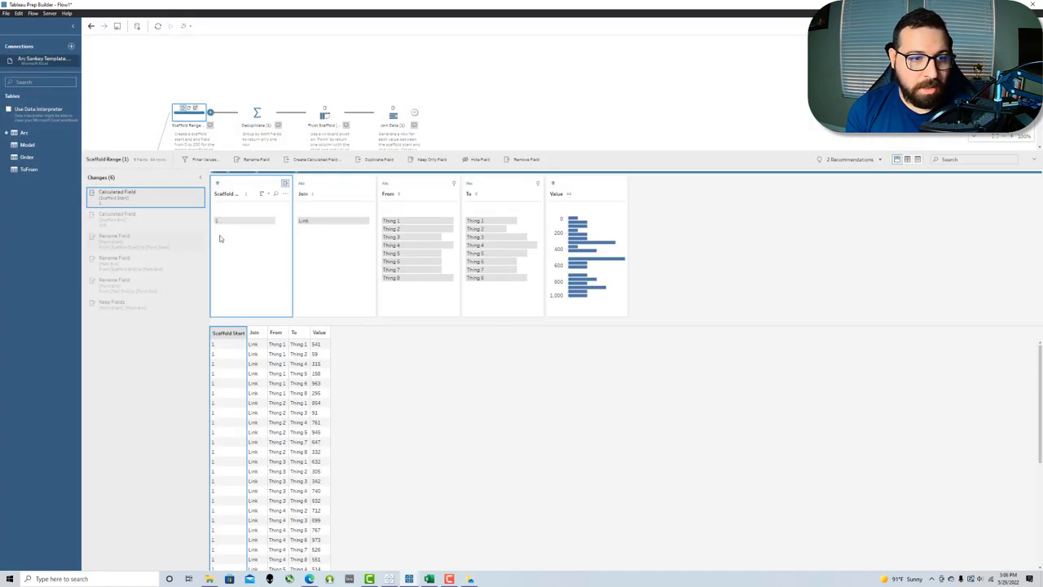
double_click(192, 215)
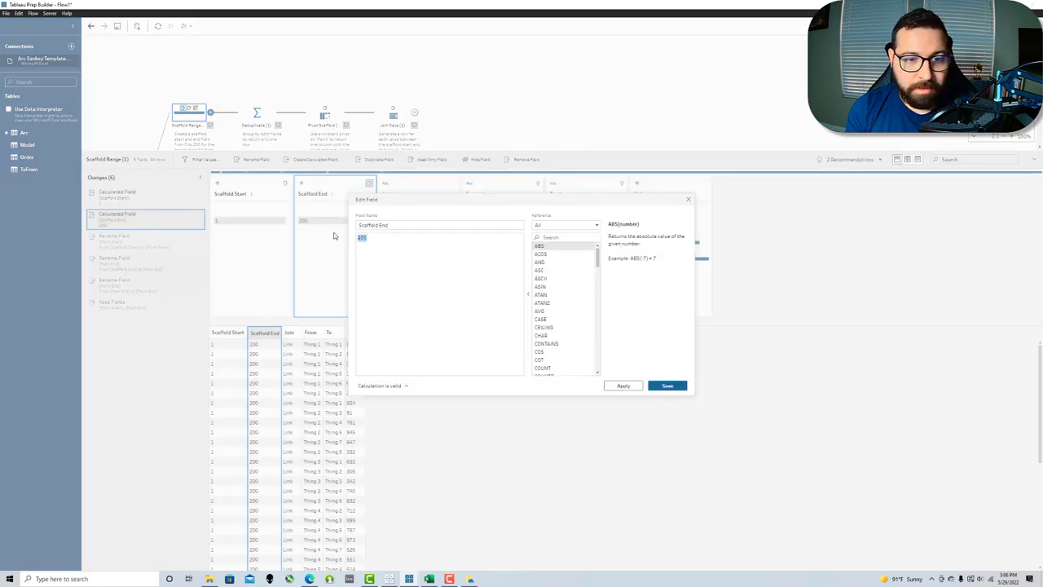
type("101")
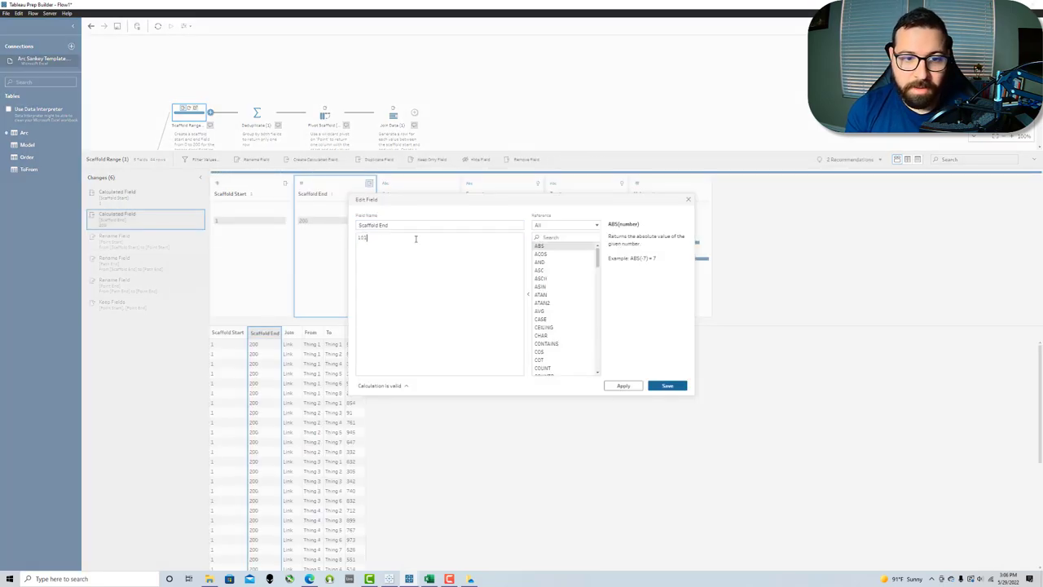
left_click(669, 385)
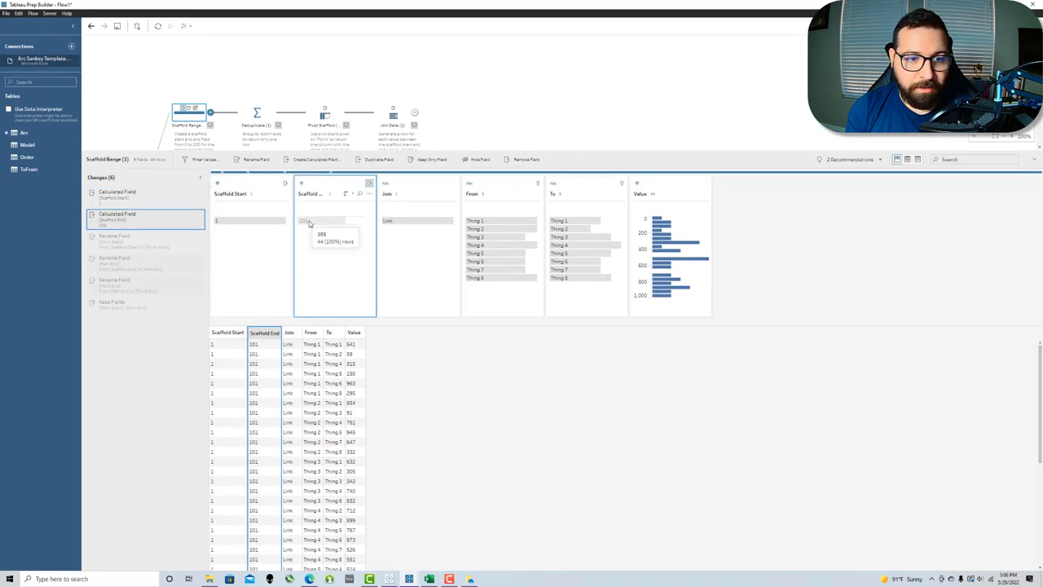
left_click(133, 305)
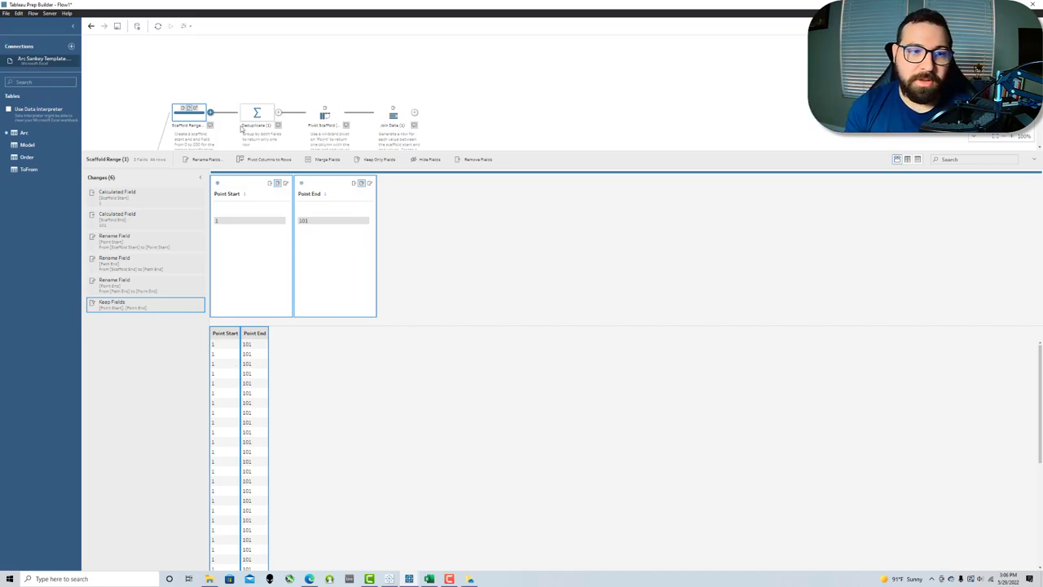
left_click(526, 121)
- Start revising the Scaffold Range description, replacing the old 1 to 200 range wording
left_click(195, 149)
left_click_drag(185, 144, 202, 146)
type("1 to 50")
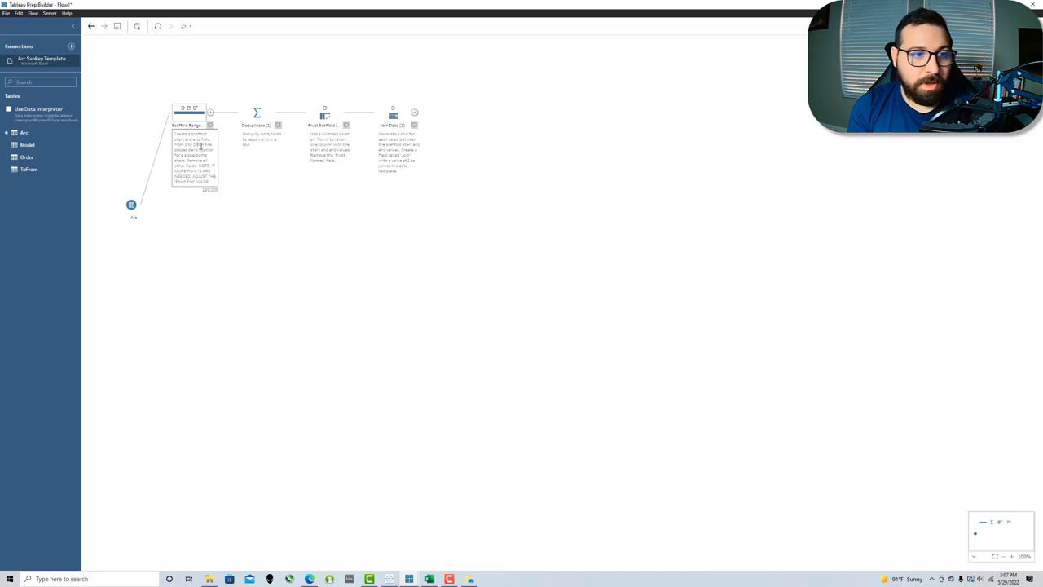
- Replace the description's outdated chart wording with 'Sankey chart'
mouse_move(184, 161)
left_mouse_down()
mouse_move(208, 148)
mouse_move(187, 152)
left_mouse_up()
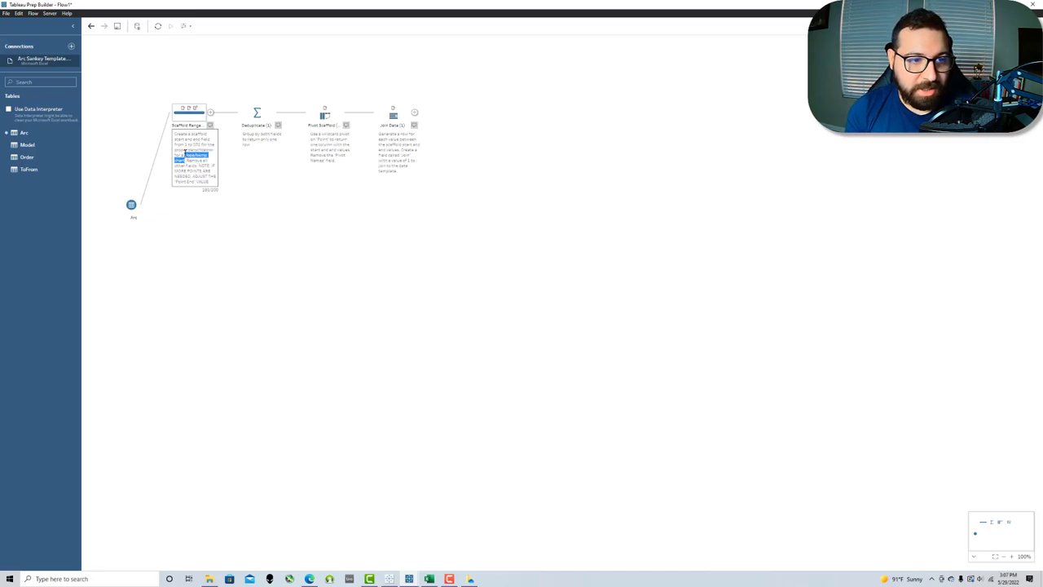
key("BackSpace")
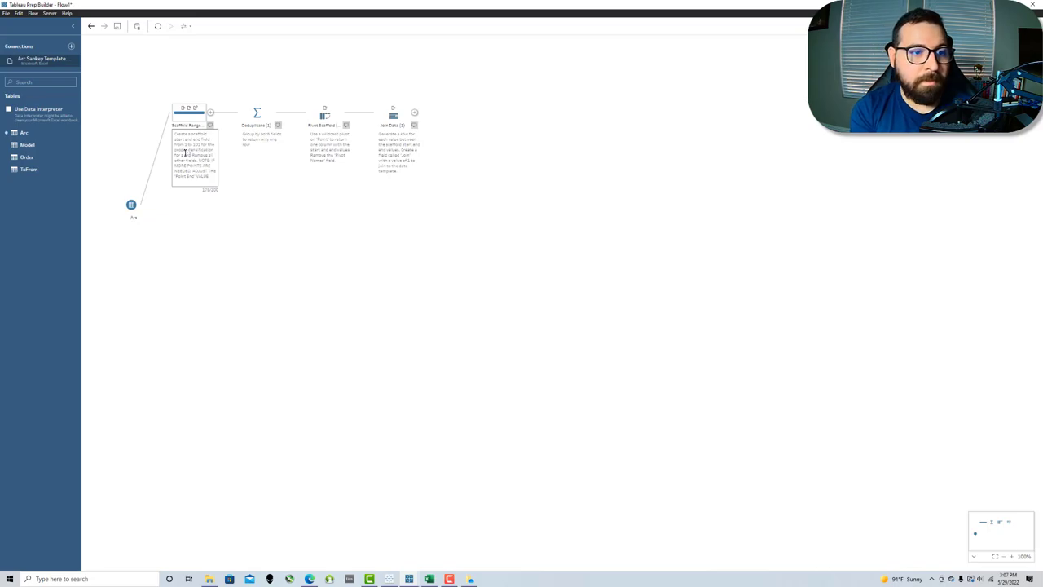
type("Sankey chart")
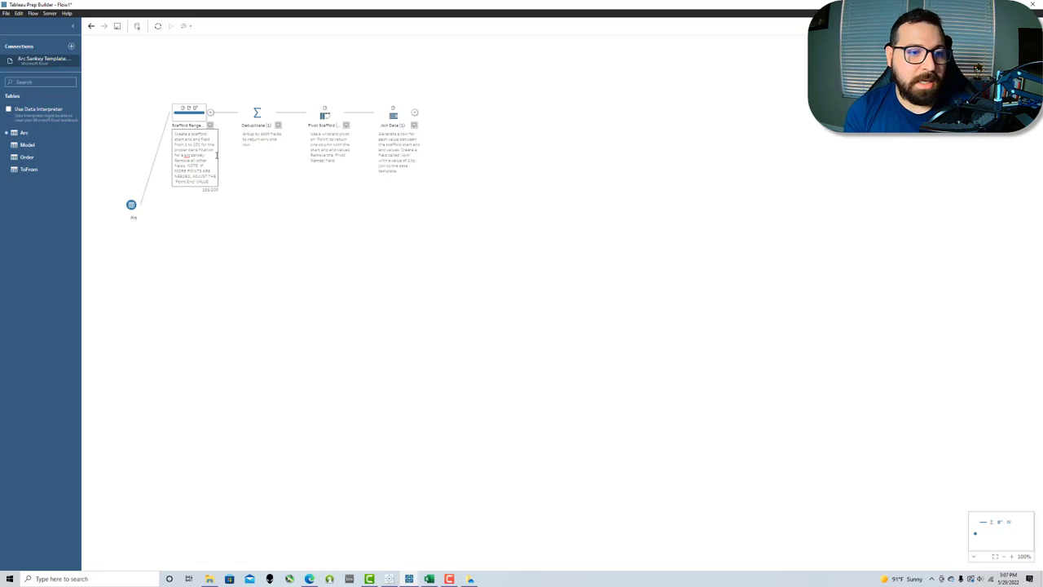
left_click(226, 189)
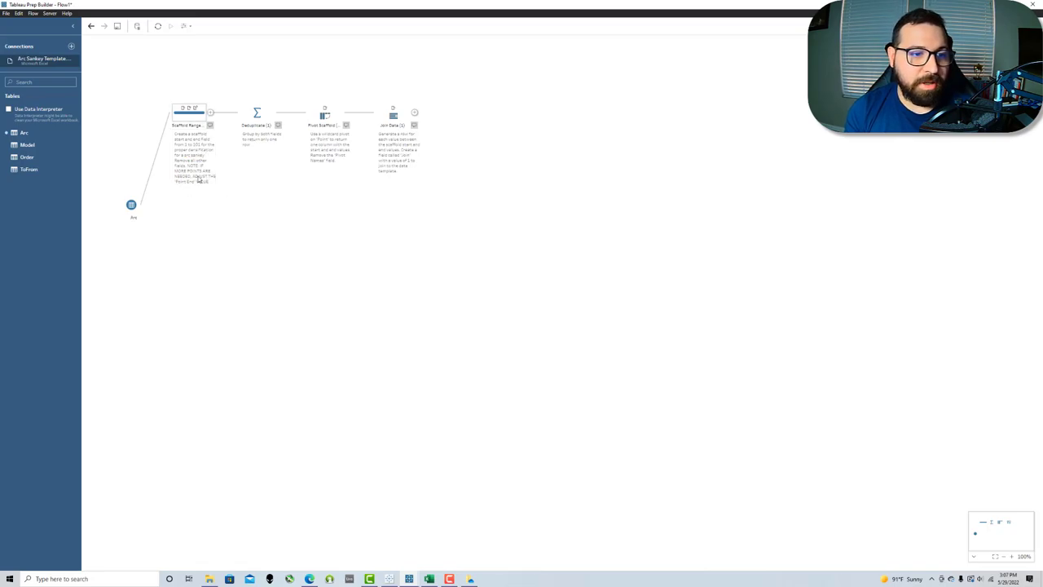
left_click(200, 124)
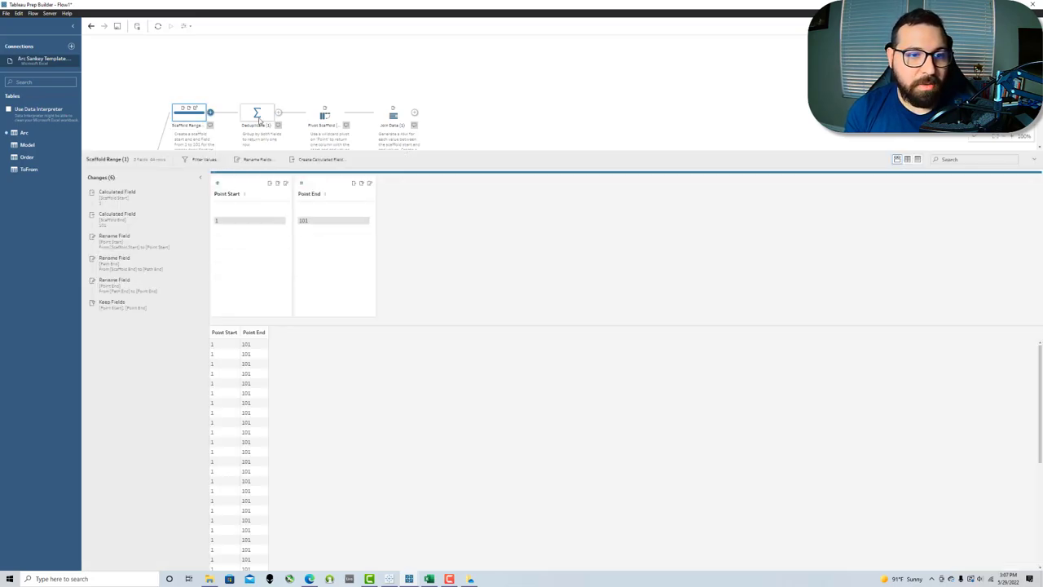
left_click(257, 117)
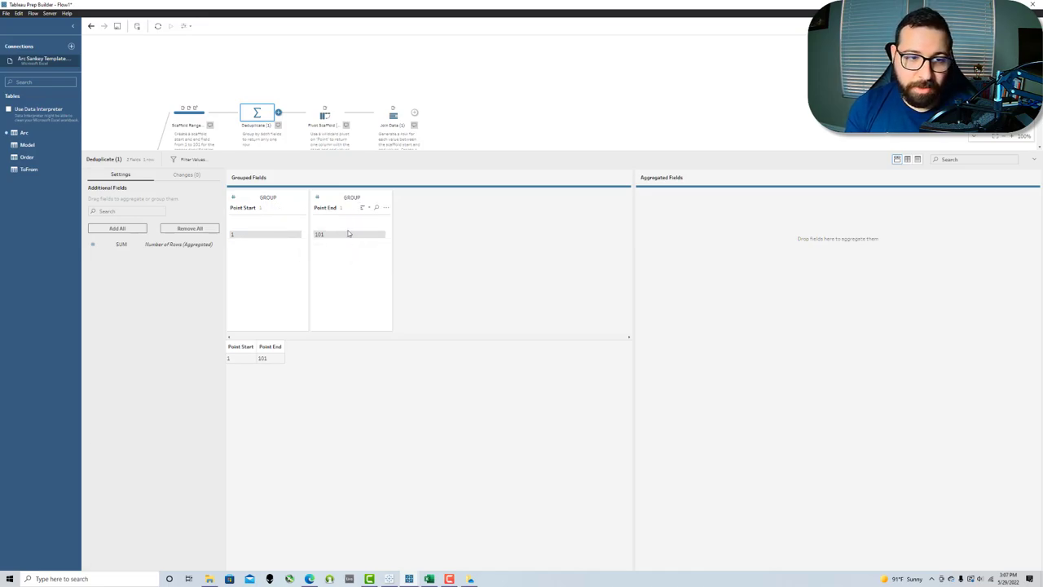
double_click(257, 125)
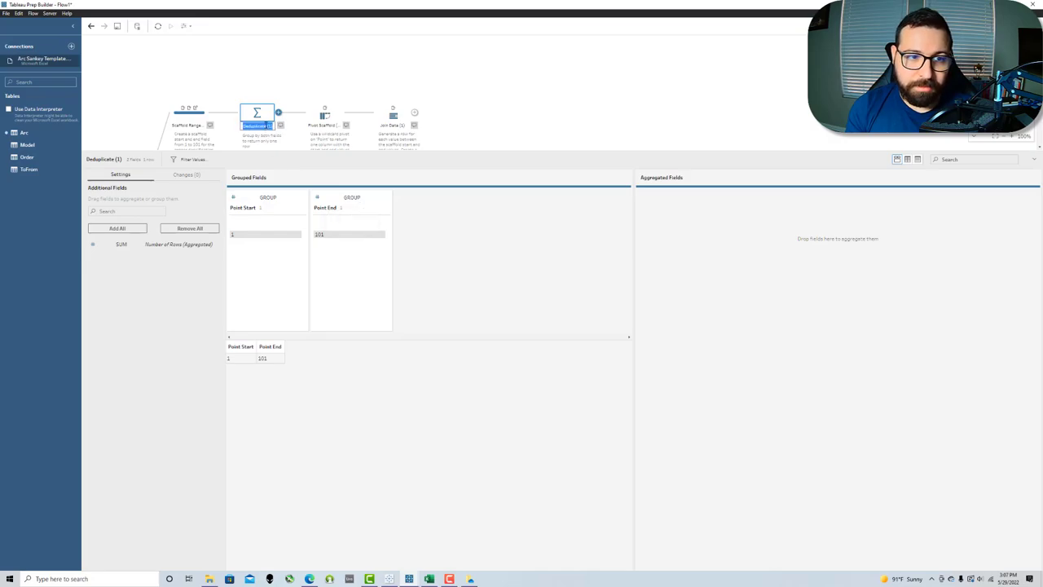
left_click(285, 134)
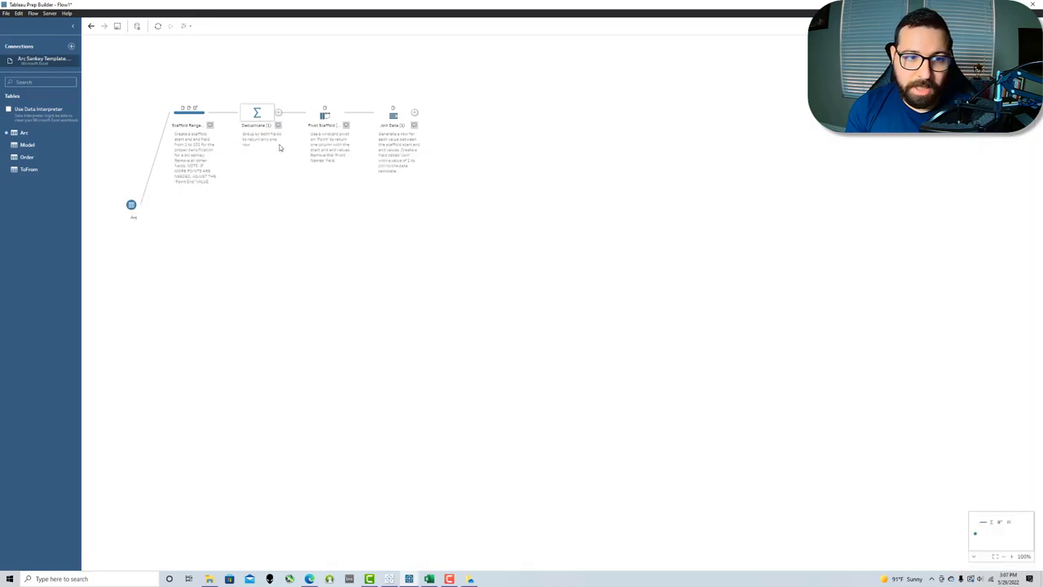
- Inspect the Pivot Scaffold step's combined Point field, leaving its name unchanged
left_click(325, 119)
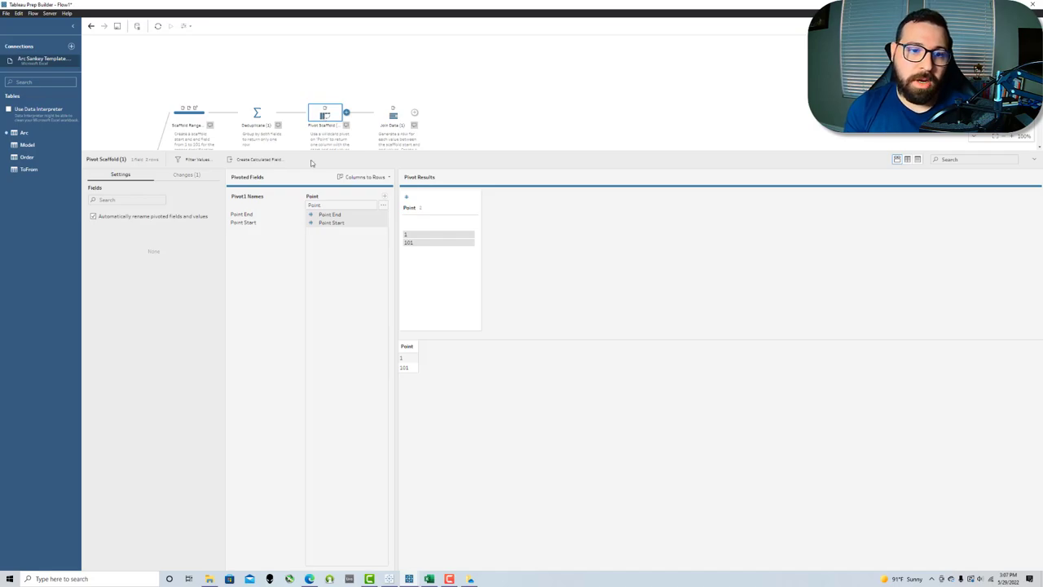
double_click(314, 204)
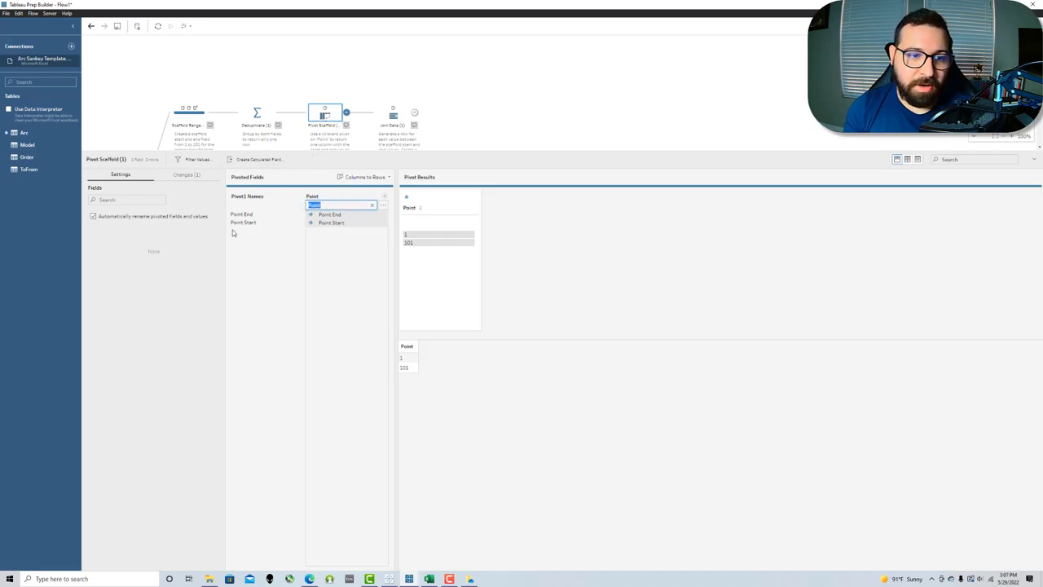
left_click(628, 303)
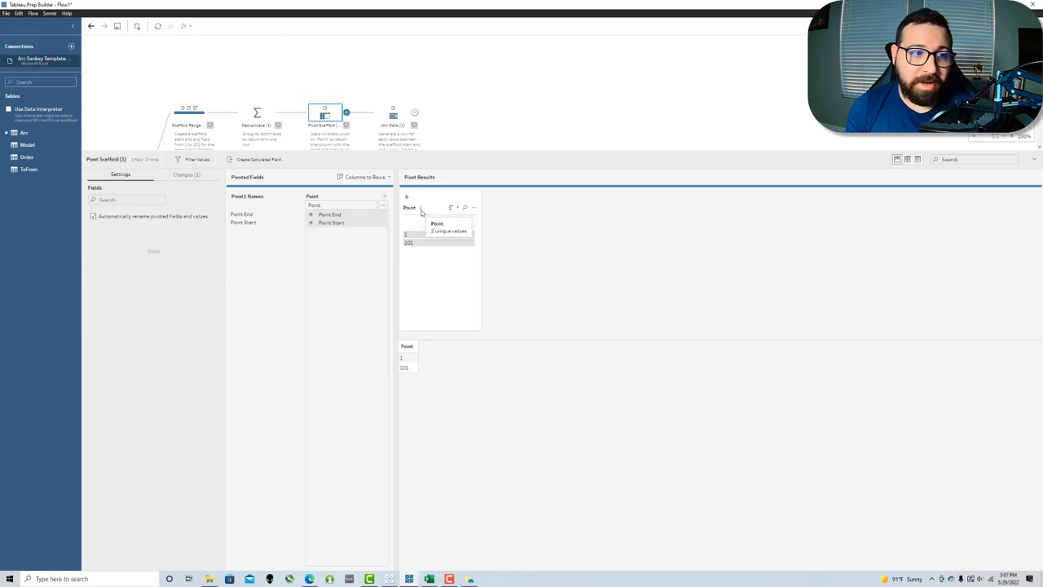
- Inspect the Join Data step's generated Point rows
left_click(395, 116)
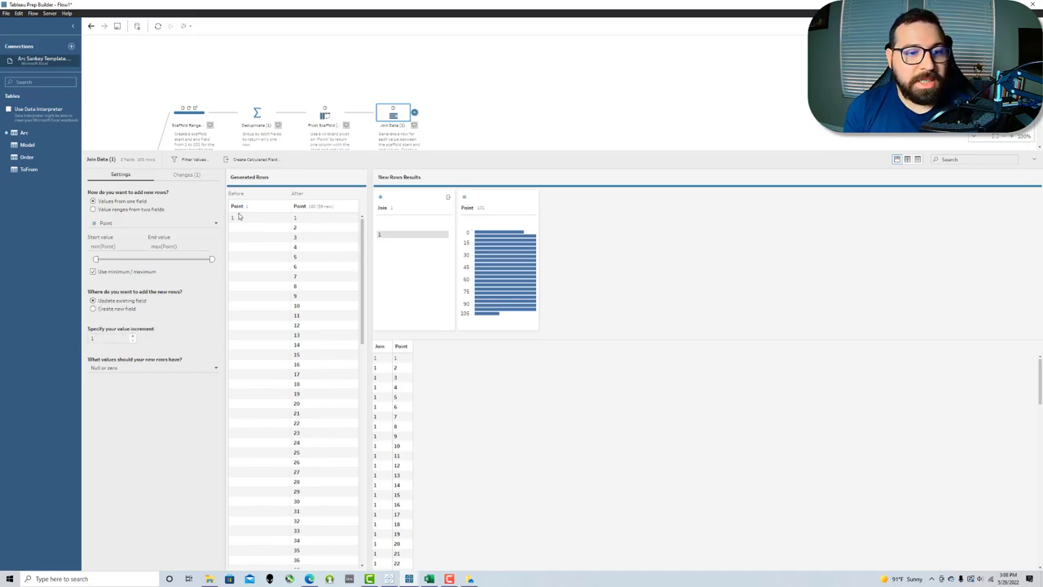
scroll(313, 259, "down", 12)
scroll(328, 415, "down", 1)
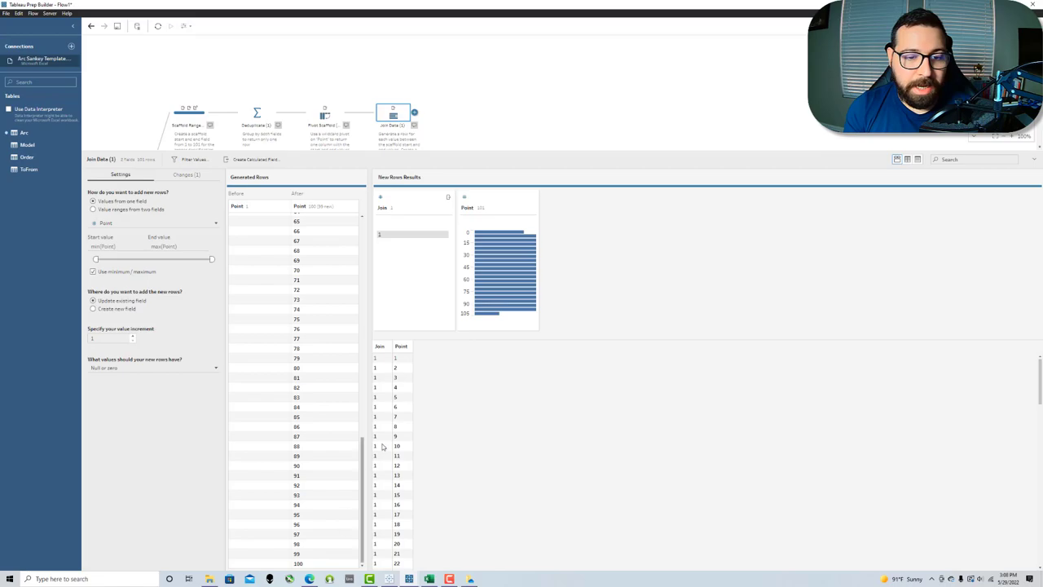
scroll(317, 451, "up", 4)
scroll(317, 451, "up", 8)
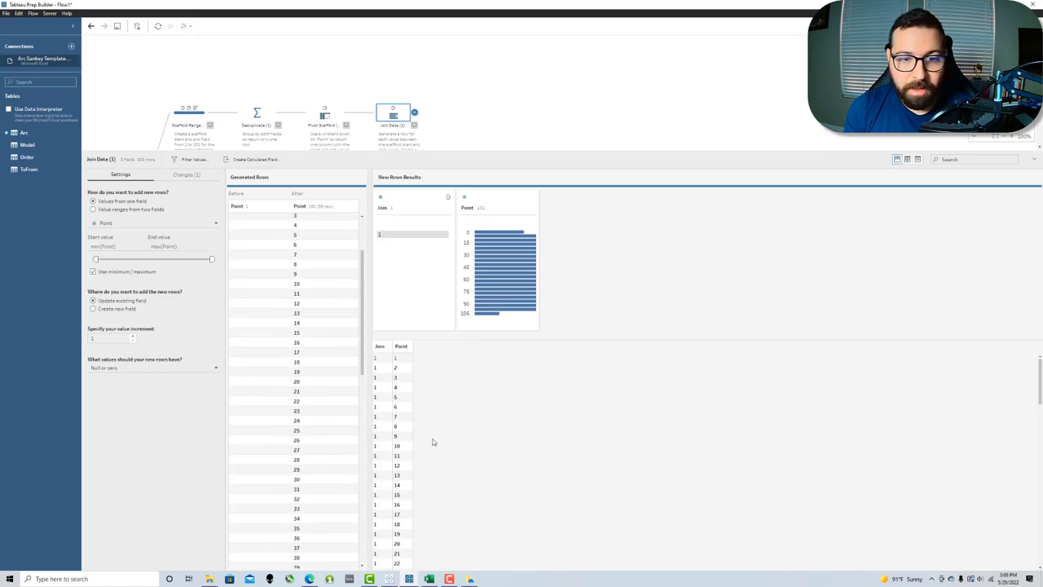
- Change the Join calculated field's value from 1 to 'Link' and save it
left_click(186, 175)
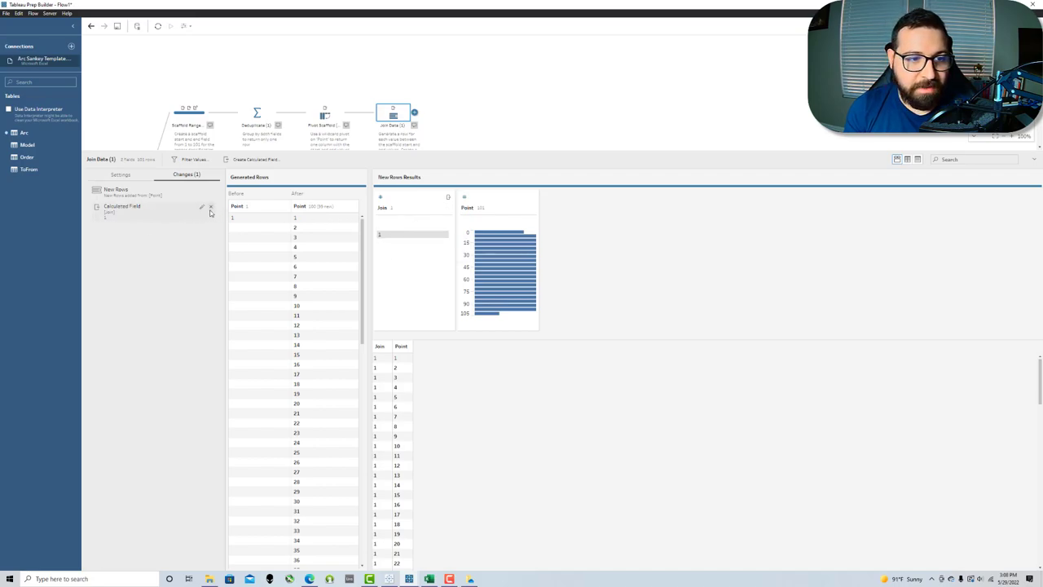
left_click(203, 209)
type("Lsos")
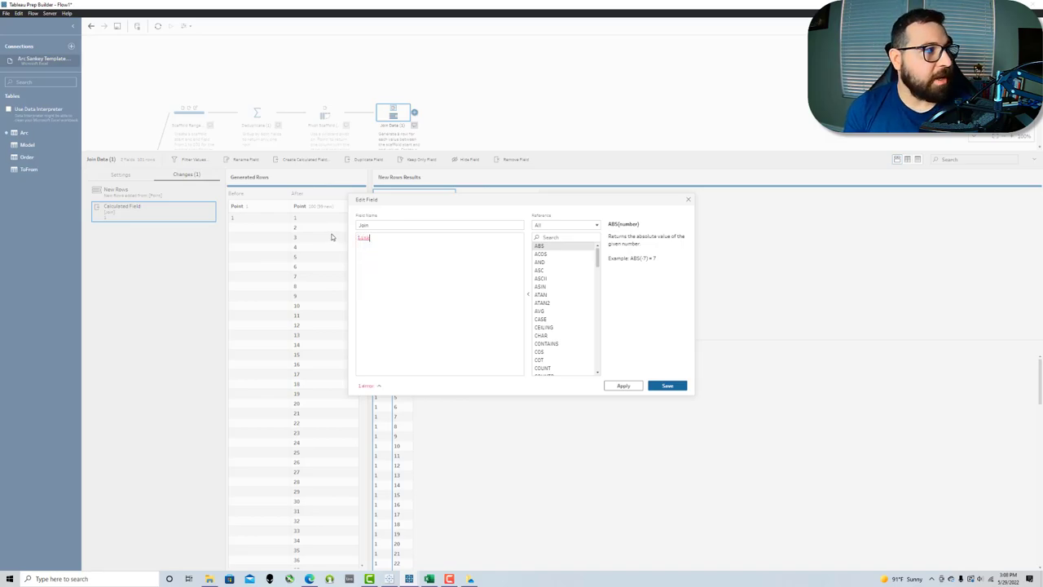
type("'")
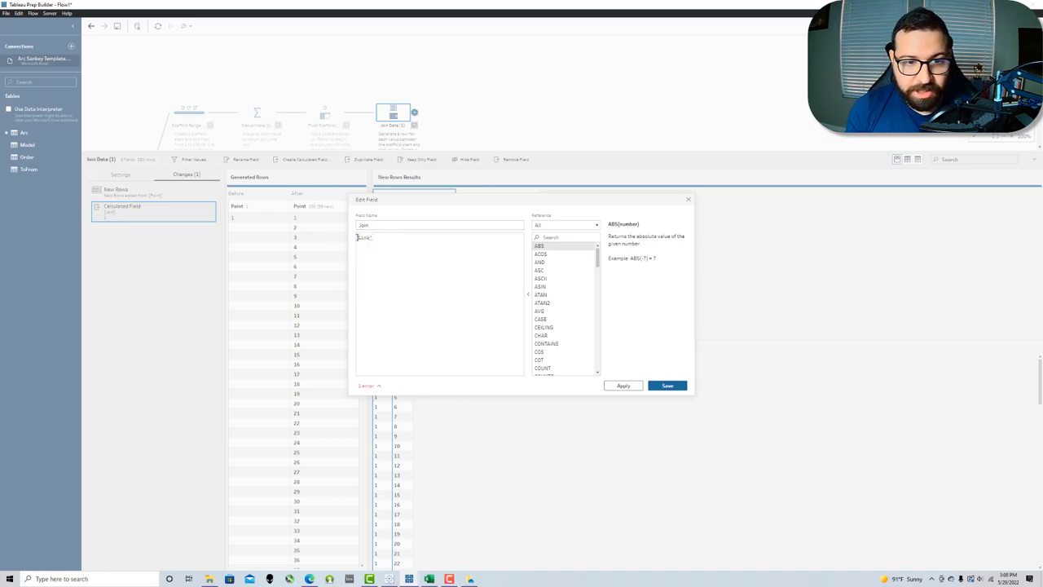
left_click(665, 387)
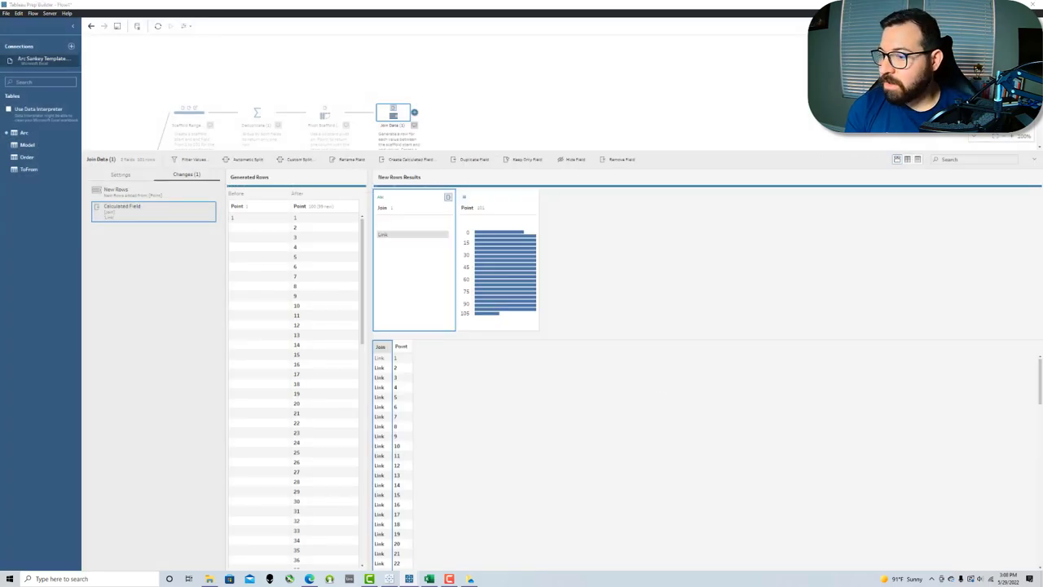
left_click(480, 139)
- Rename the Join Data step to Model and open its profile
double_click(397, 127)
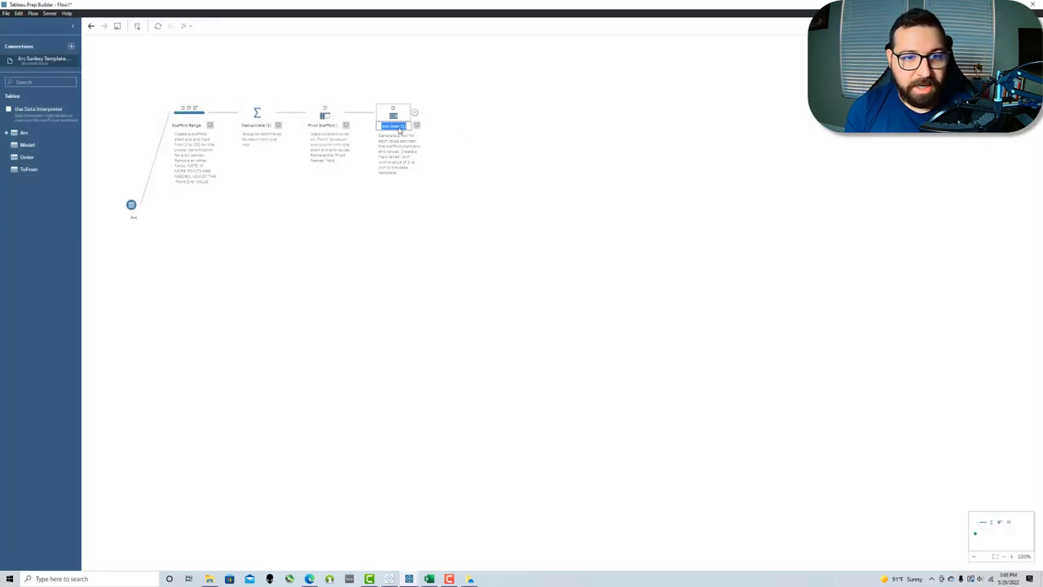
type("Model")
key("Return")
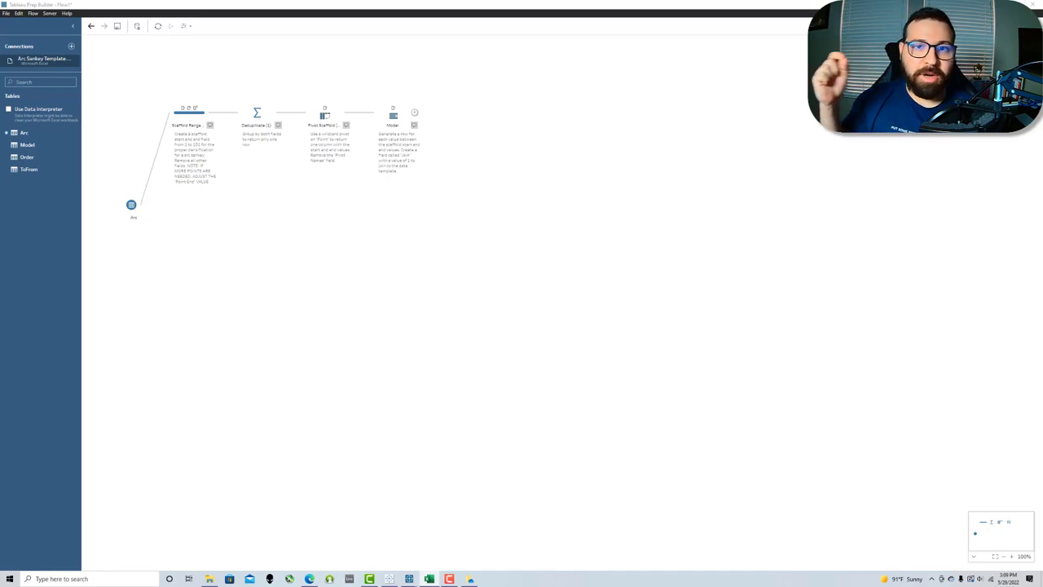
left_click(403, 117)
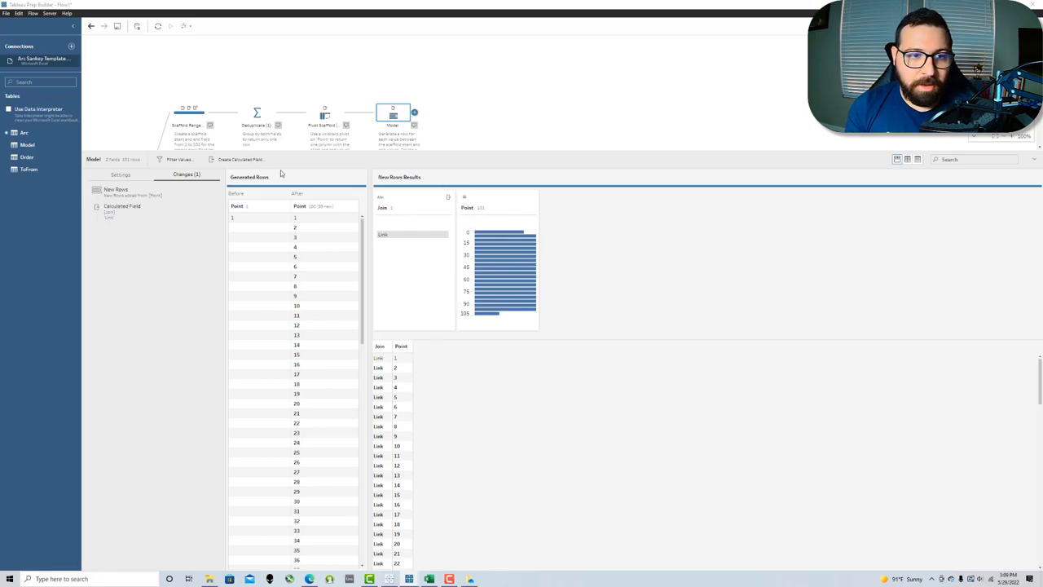
- Create a calculated field named T Arc beginning with IF [Point] = 1 THEN 0
left_click(252, 163)
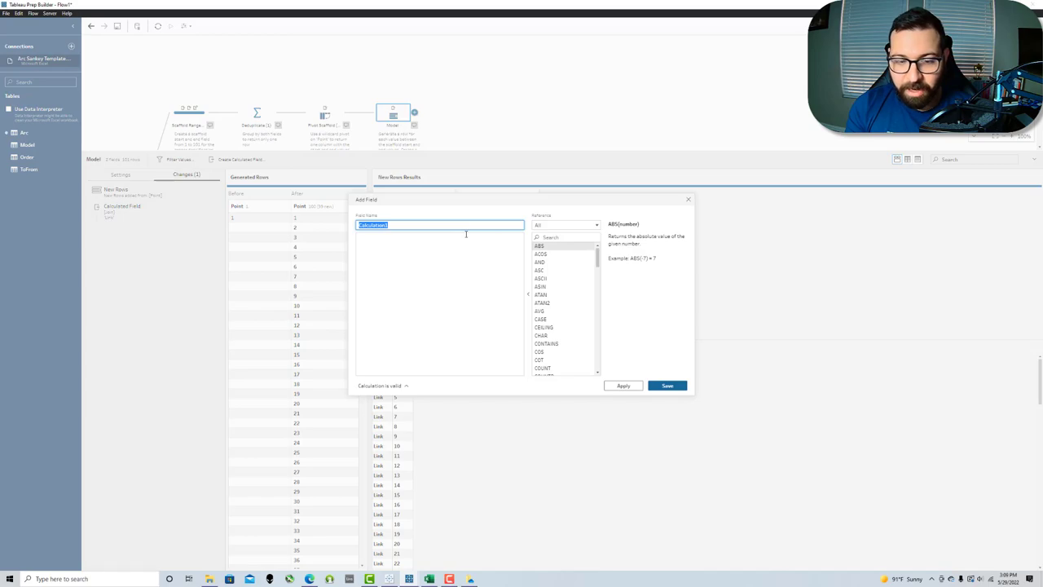
type("T")
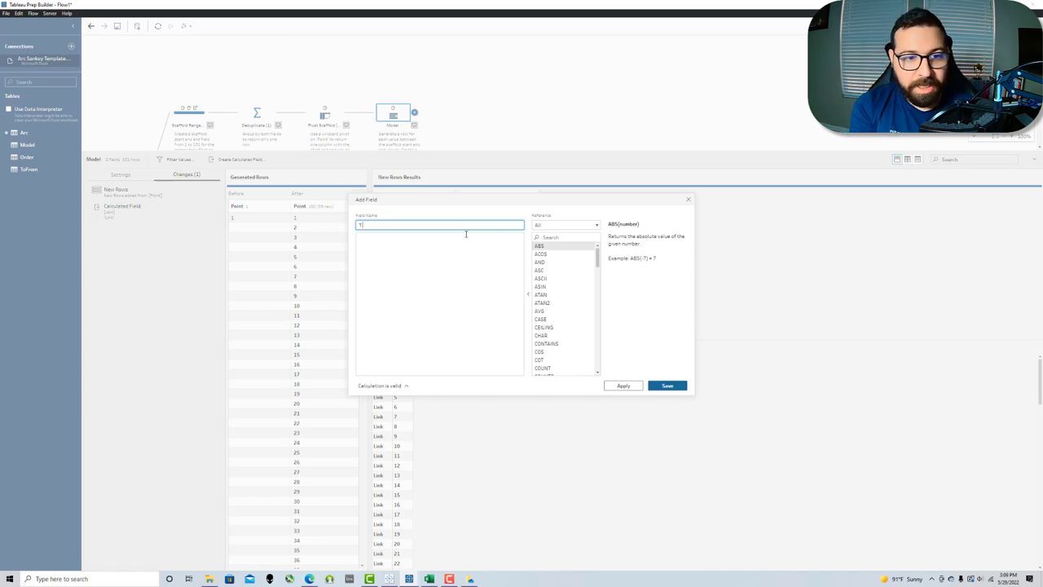
type(" Arc")
left_click(399, 240)
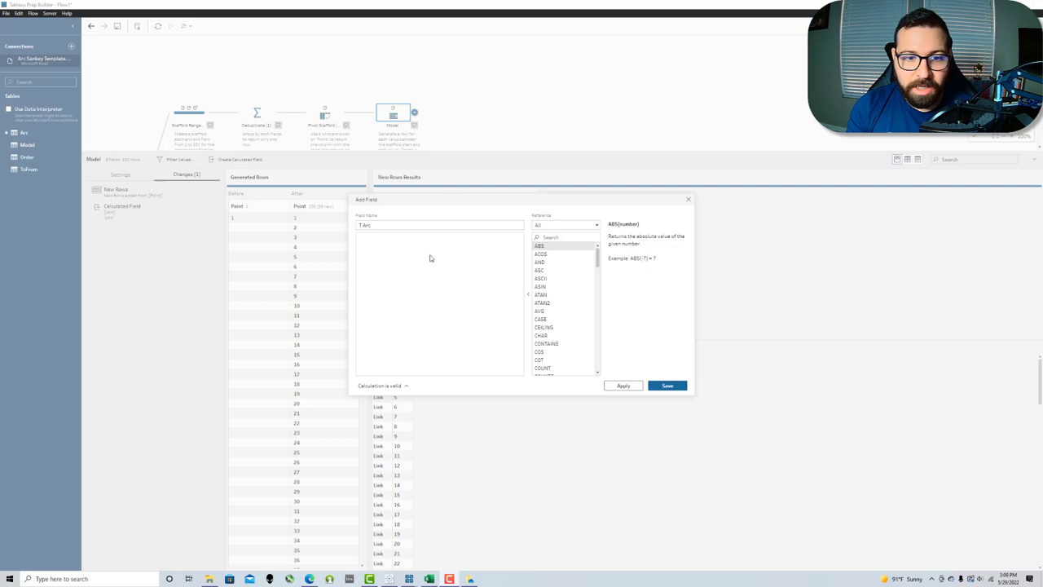
type("if [Point] ")
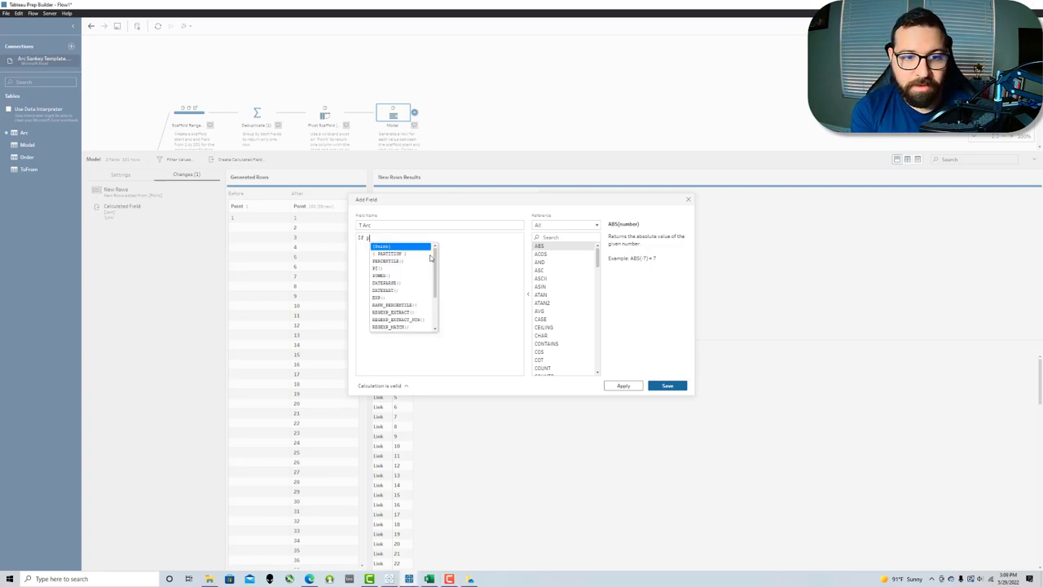
type("= 1 THEN 0")
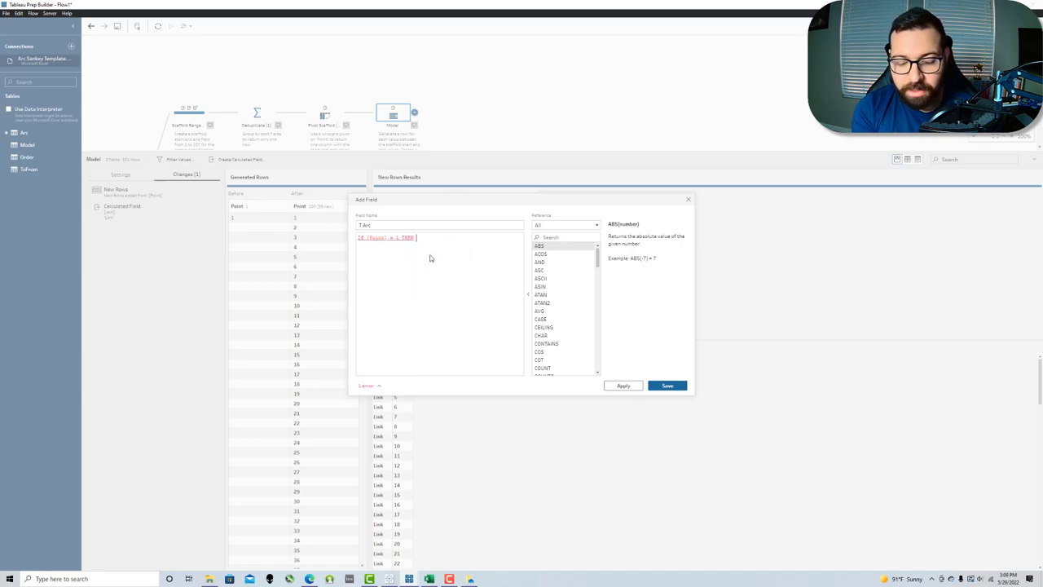
key("Return")
- Complete the formula with ELSE (PI()/100) * ([Point] - 1) and END
type("ELSE [P")
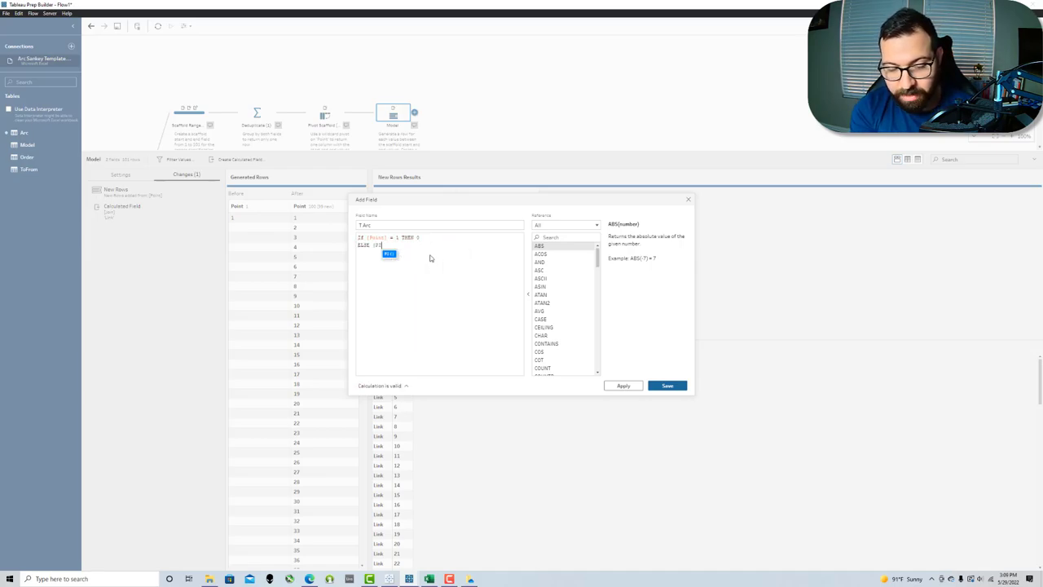
key("Return")
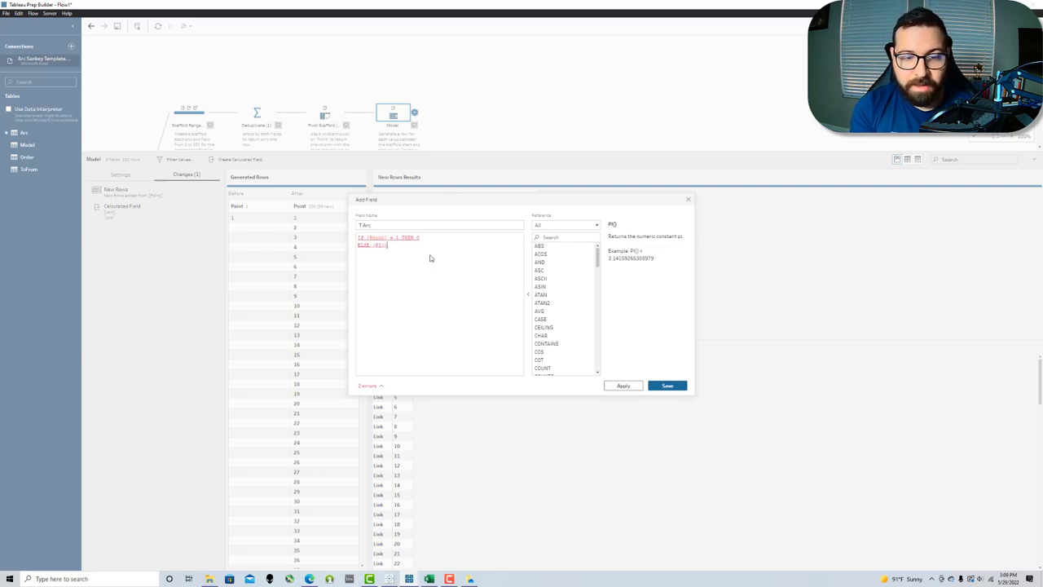
type(") / 100")
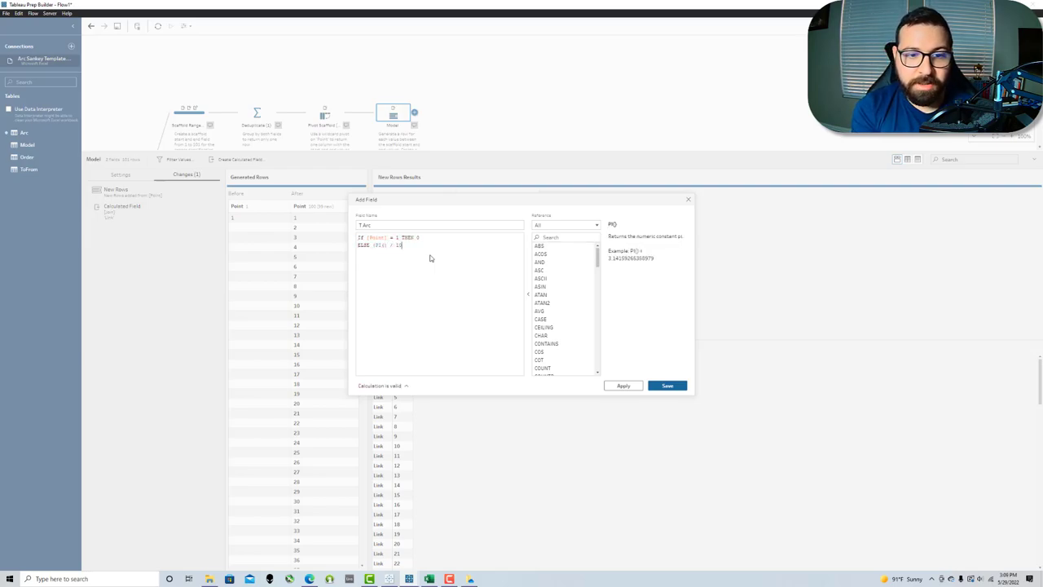
type(") * [P")
left_click(430, 258)
type("- 1)")
left_click(413, 245)
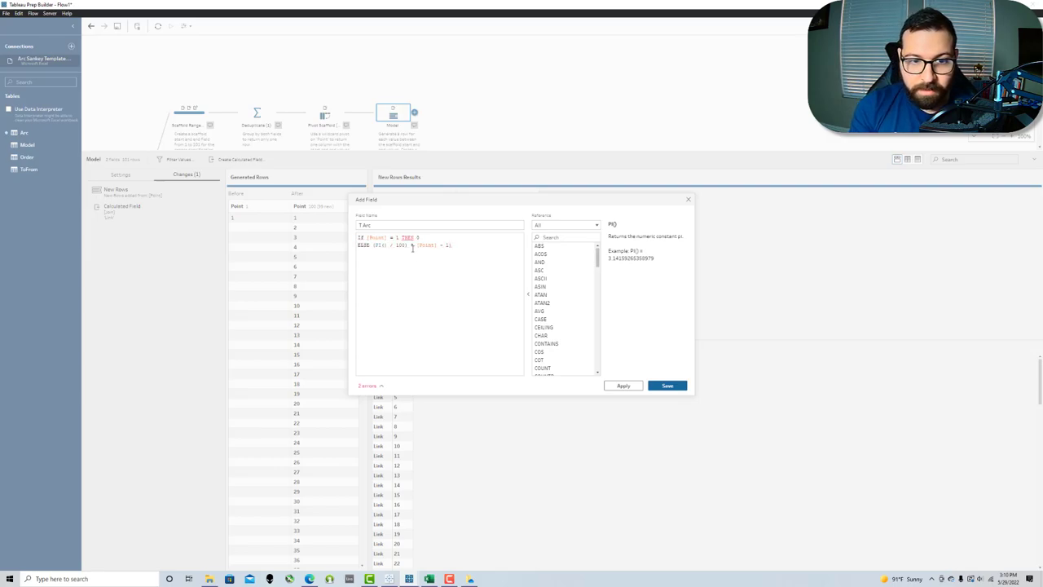
type("(")
key("ctrl+a")
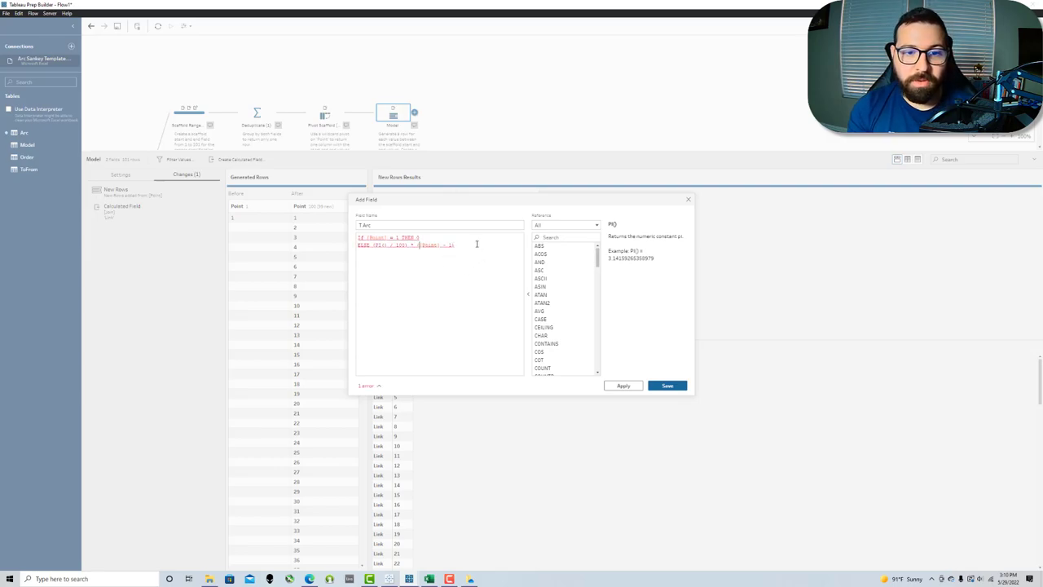
key("Return")
type("END")
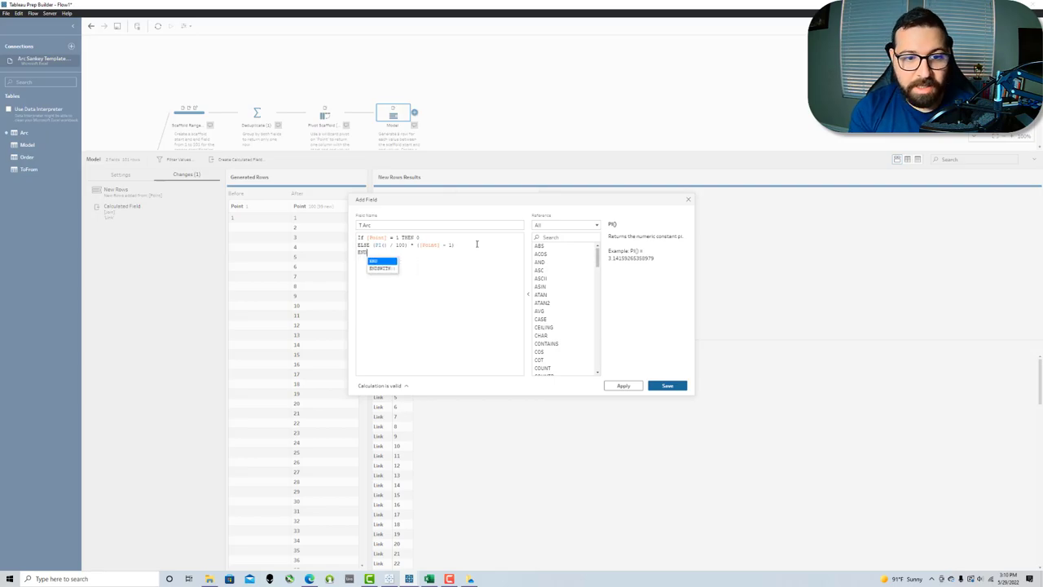
left_click(474, 265)
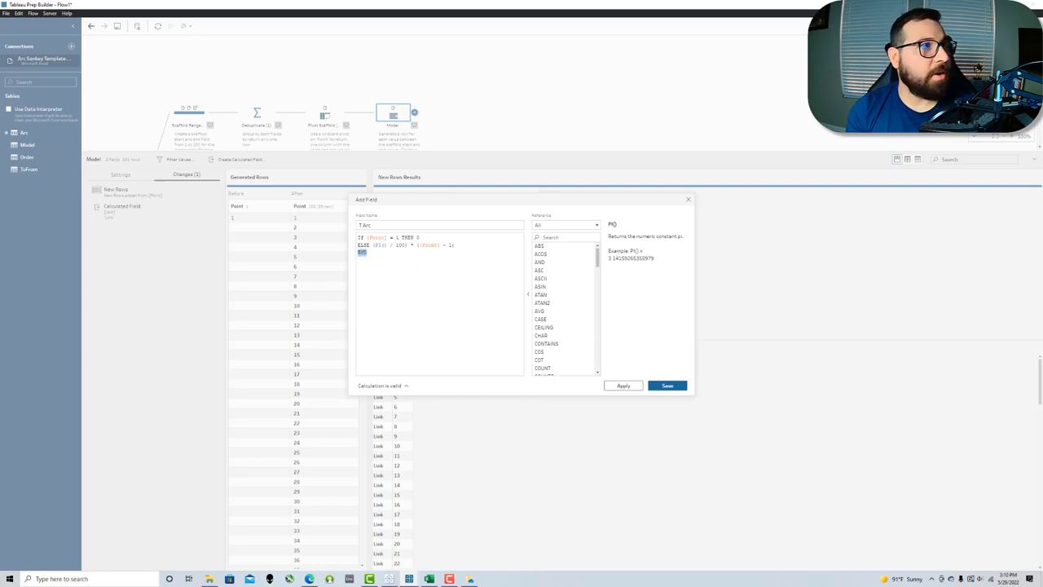
left_click(429, 579)
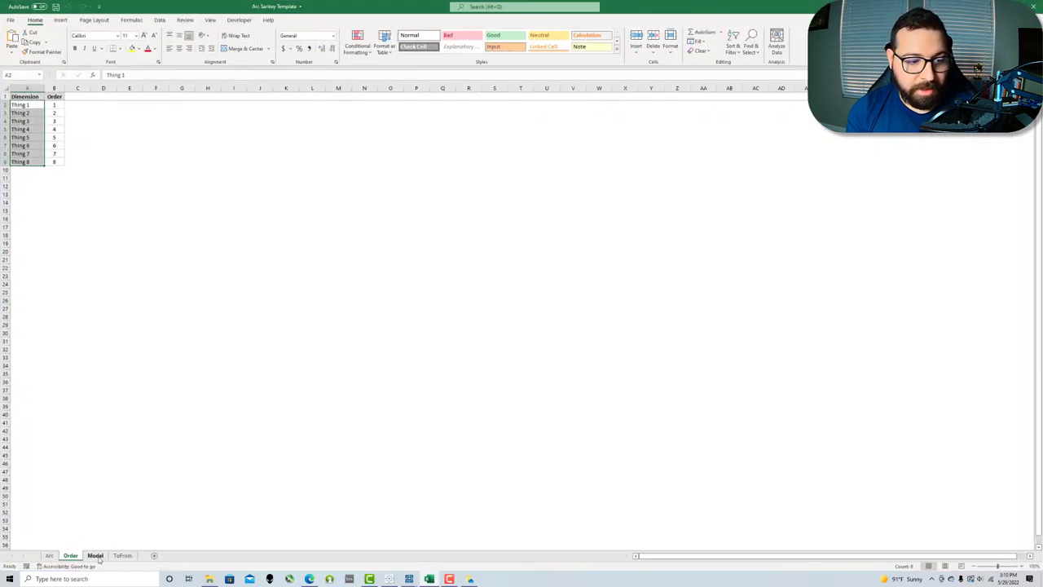
- Check the Model sheet's t formulas in C2–C6, each adding PI()/100 to the cell above
left_click(95, 555)
left_click(62, 105)
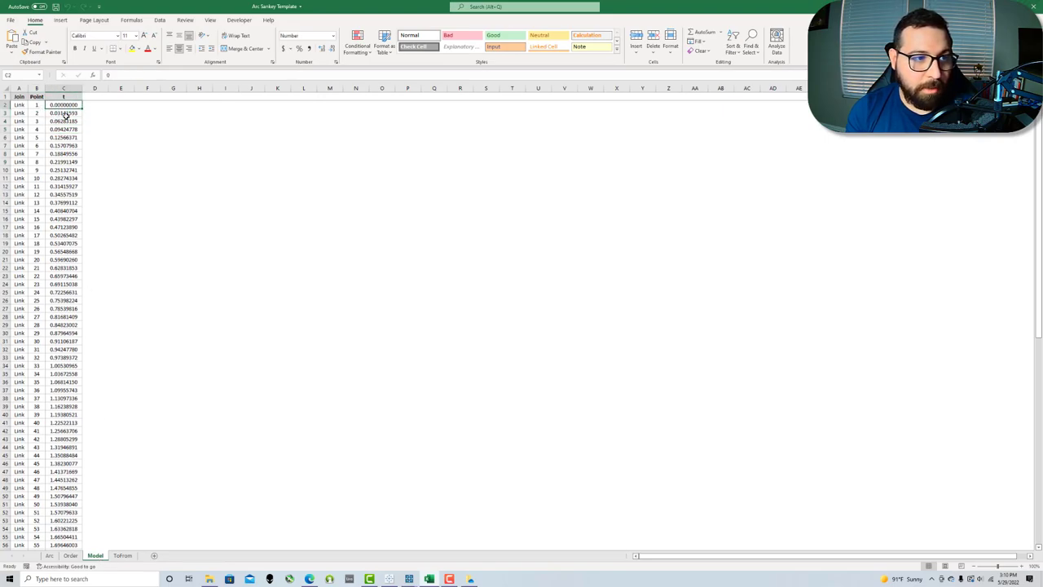
left_click(64, 113)
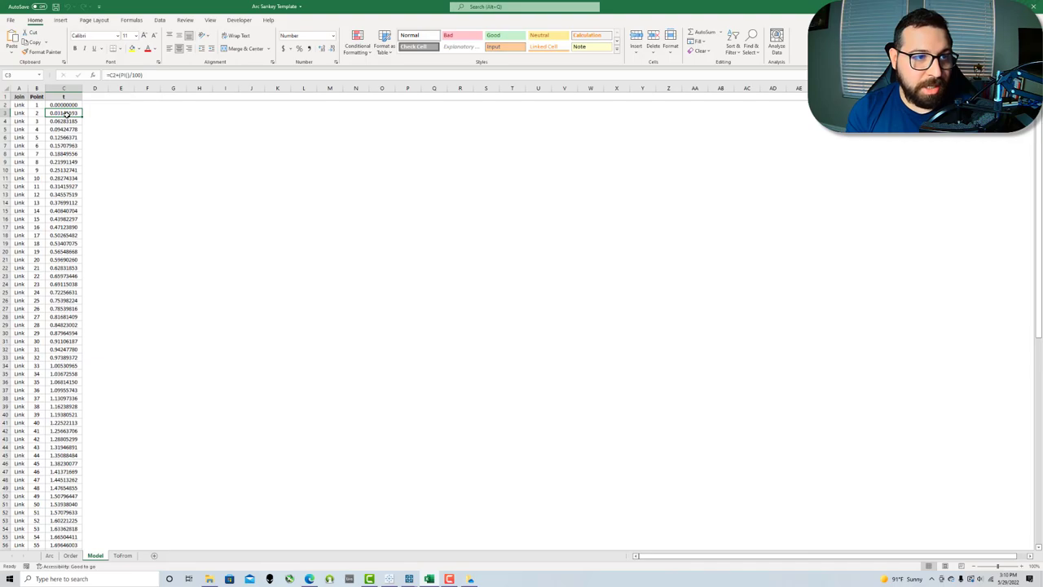
left_click(113, 75)
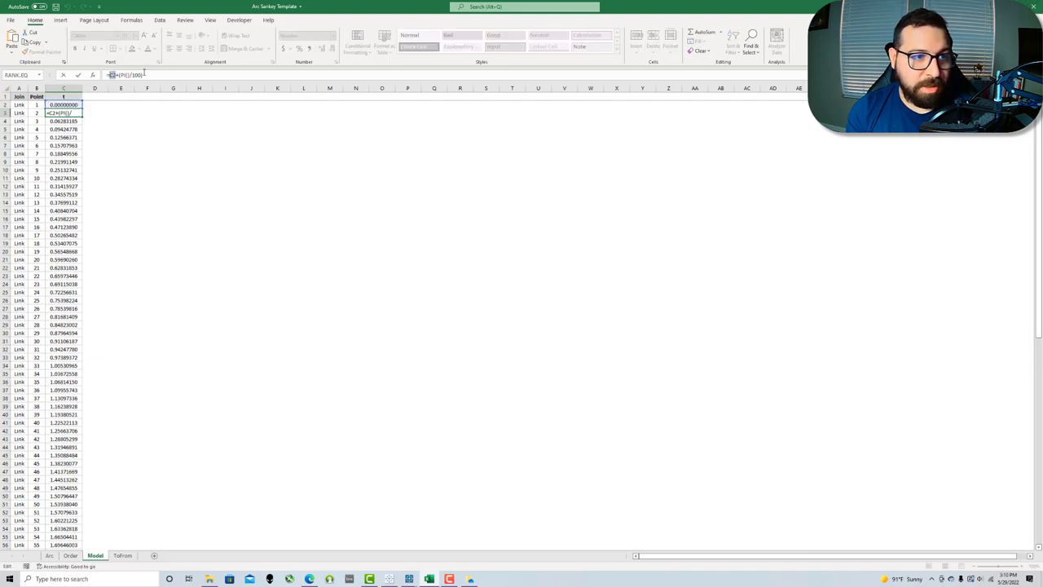
key("Escape")
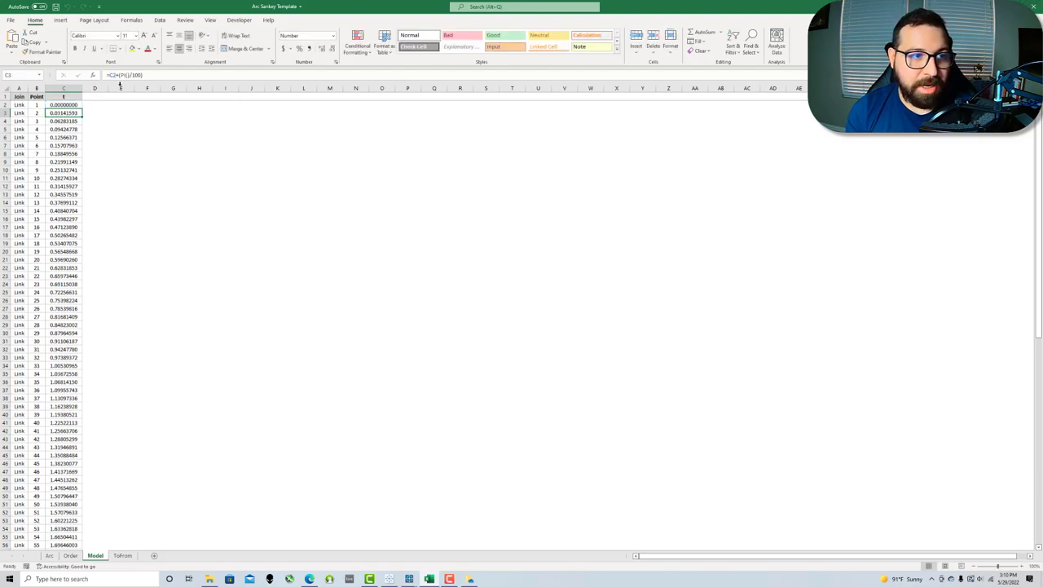
left_click(61, 123)
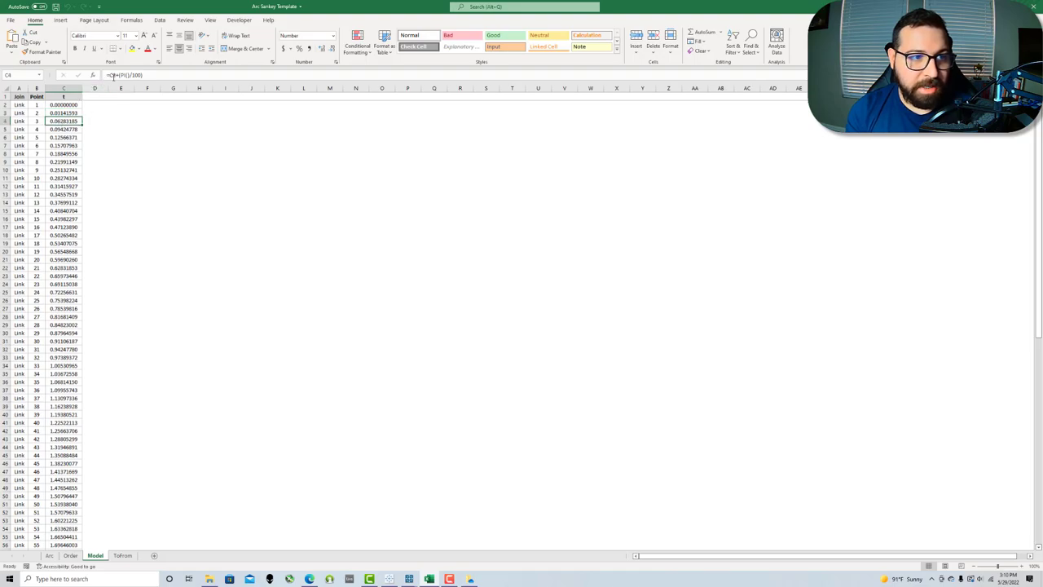
left_click(64, 112)
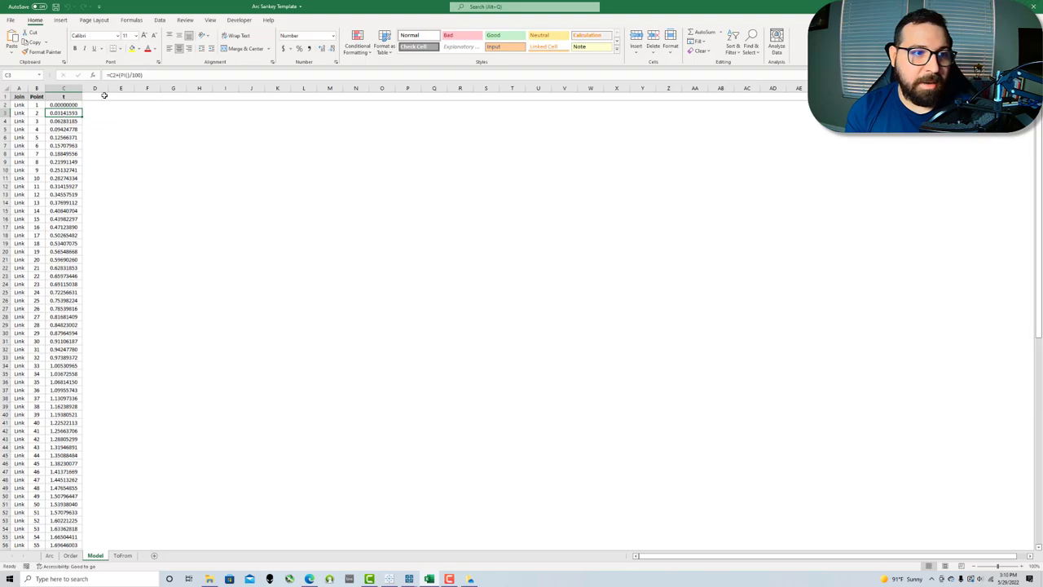
left_click(53, 121)
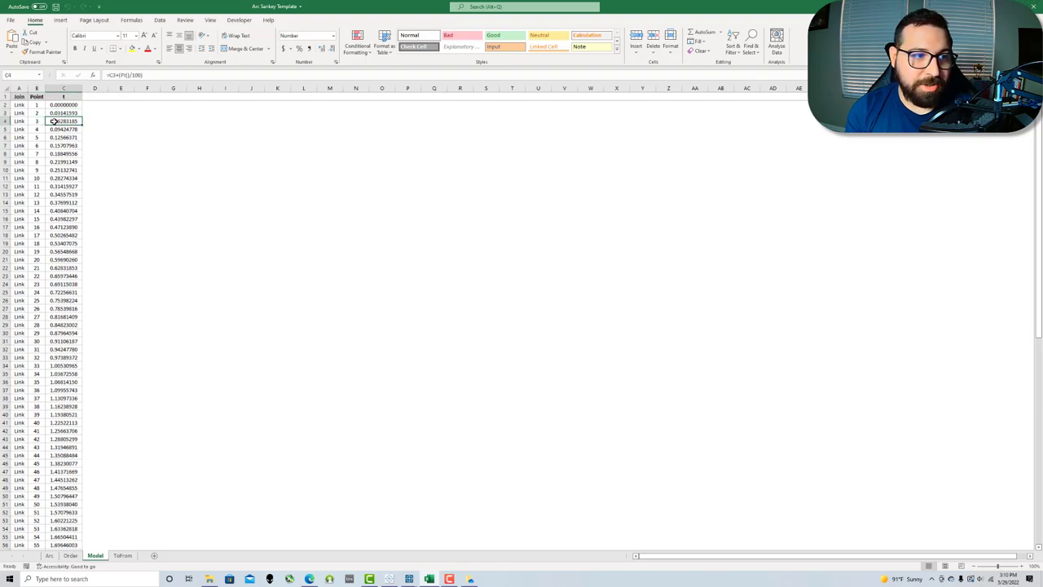
left_click(57, 129)
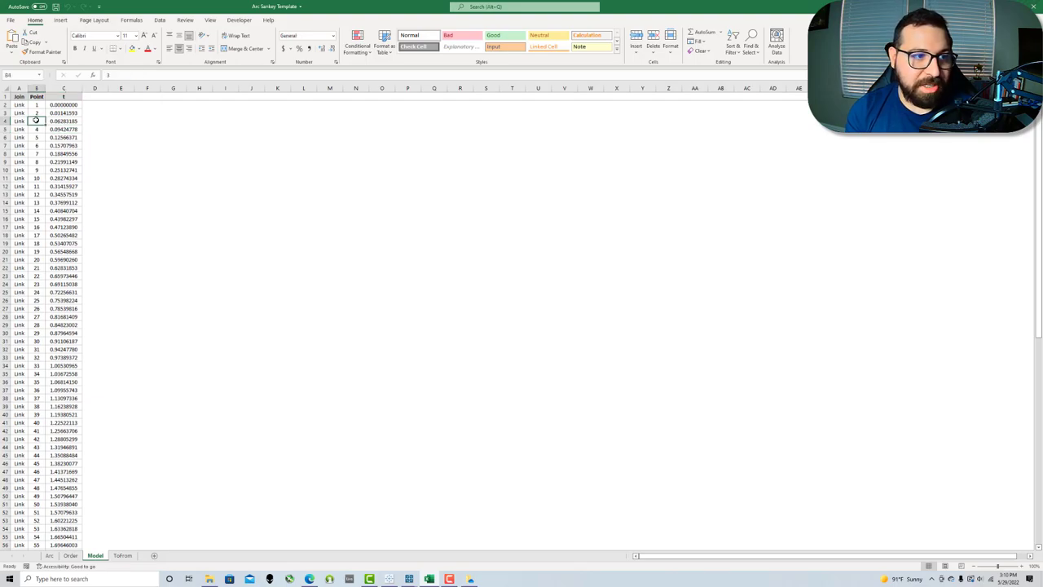
left_click(59, 137)
- Correct the first line's keyword to IF and save the T Arc field
key("alt+Tab")
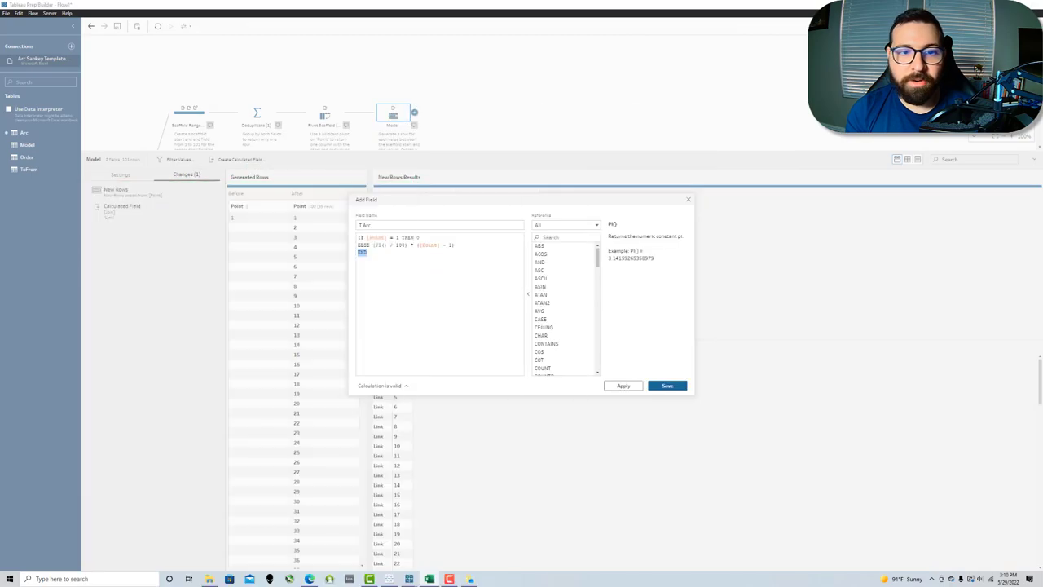
left_click(388, 246)
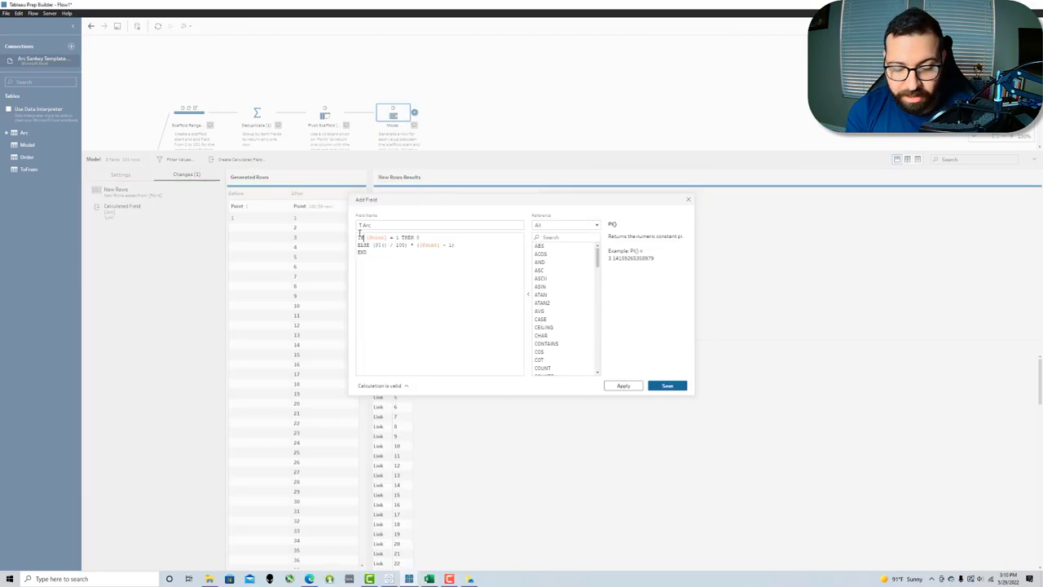
type("IF")
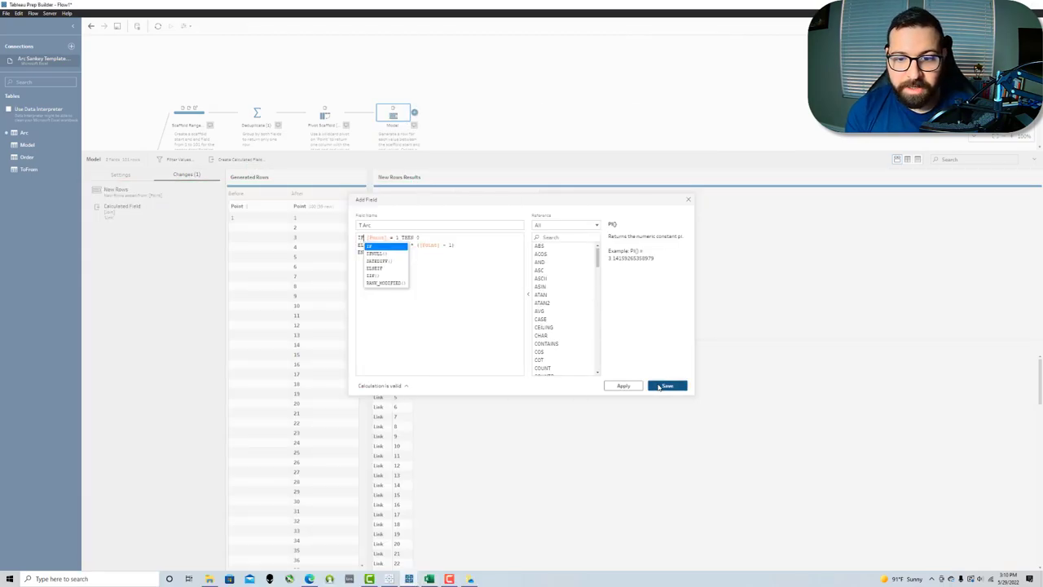
left_click(667, 385)
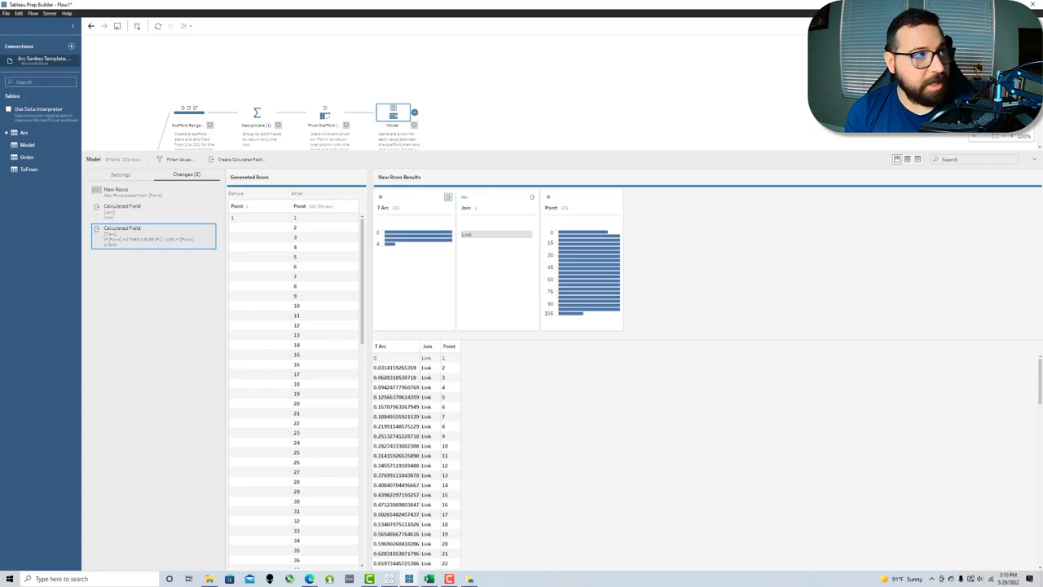
- Compare the T Arc values with the Excel sheet, then close Excel and the profile pane
left_click(429, 578)
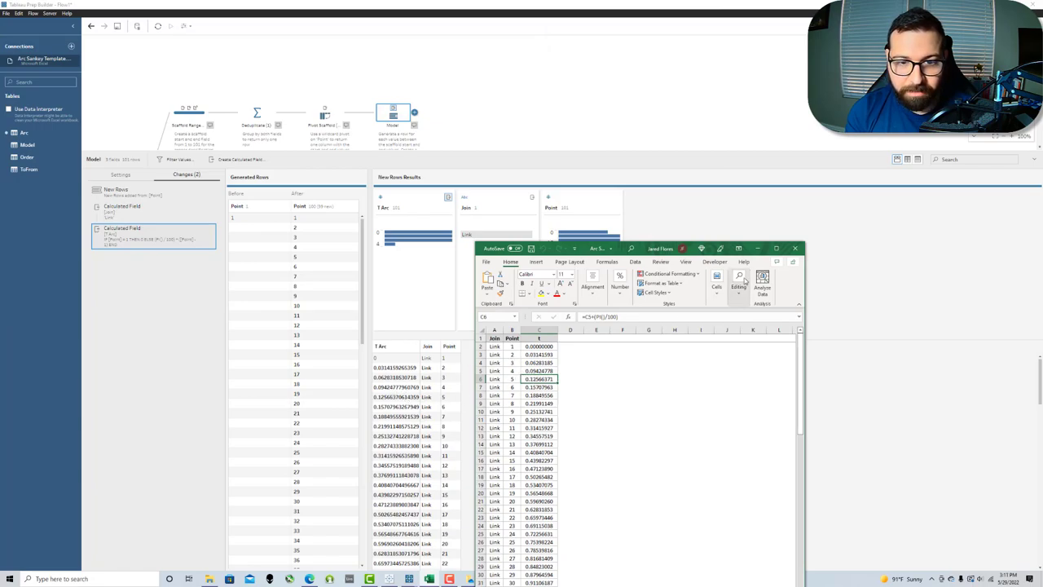
left_click(794, 249)
left_click_drag(430, 196, 704, 209)
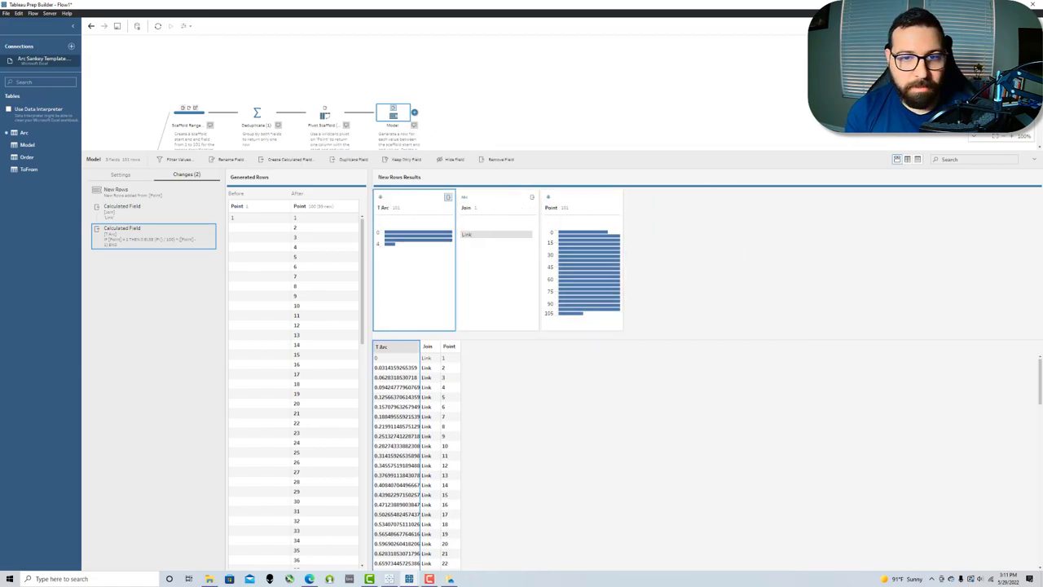
left_click(489, 90)
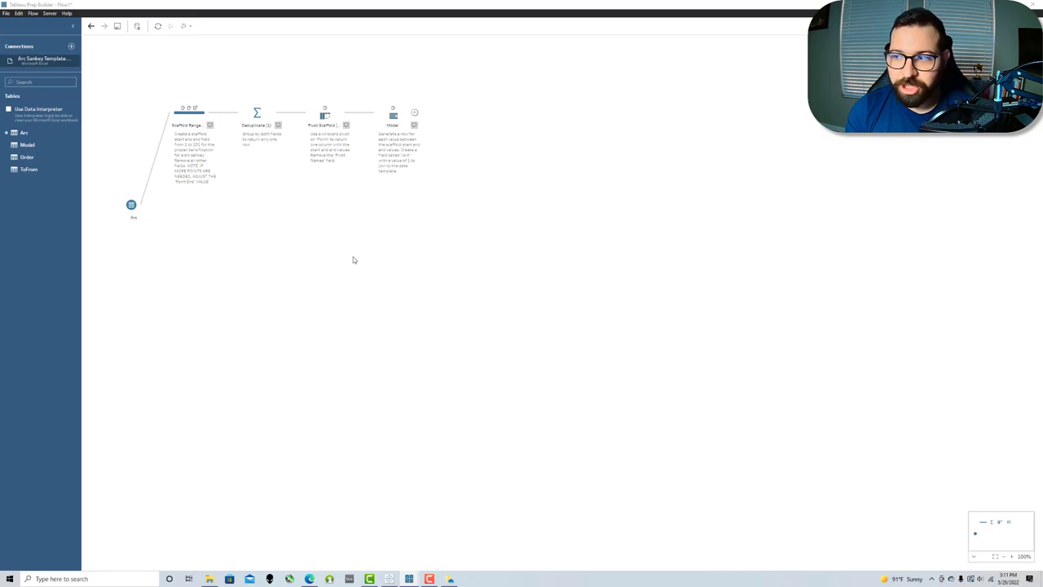
- Add a clean step named To/From after the Arc input
left_click_drag(163, 82, 343, 140)
left_click(395, 116)
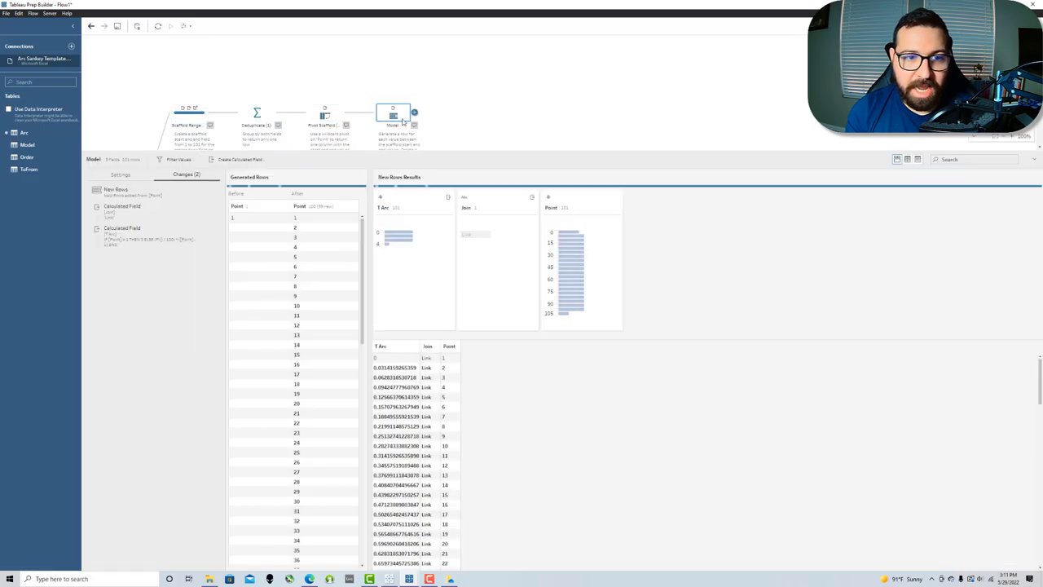
left_click(502, 121)
left_click(142, 205)
left_click(158, 224)
left_click(189, 146)
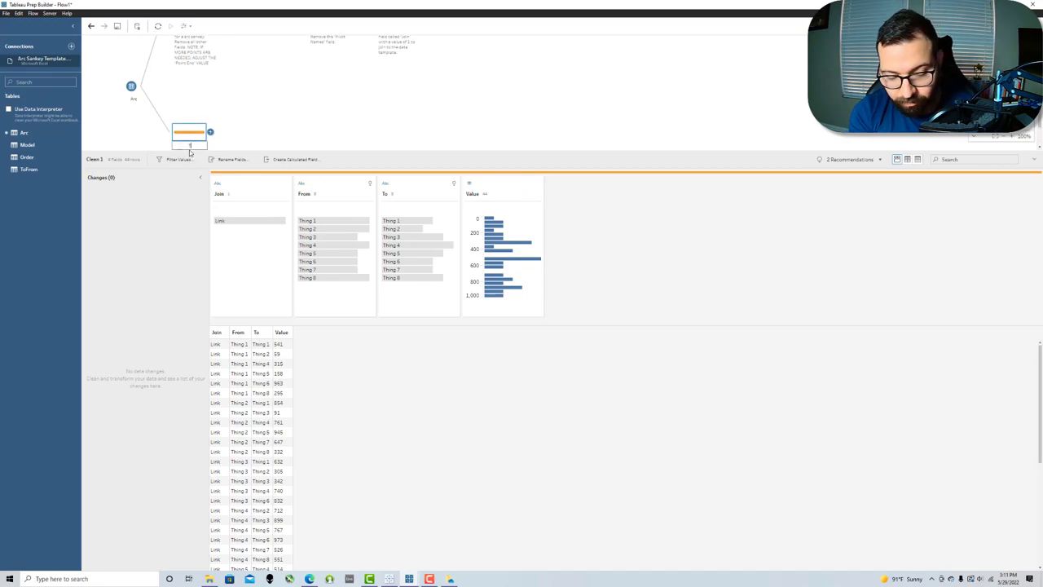
key("Return")
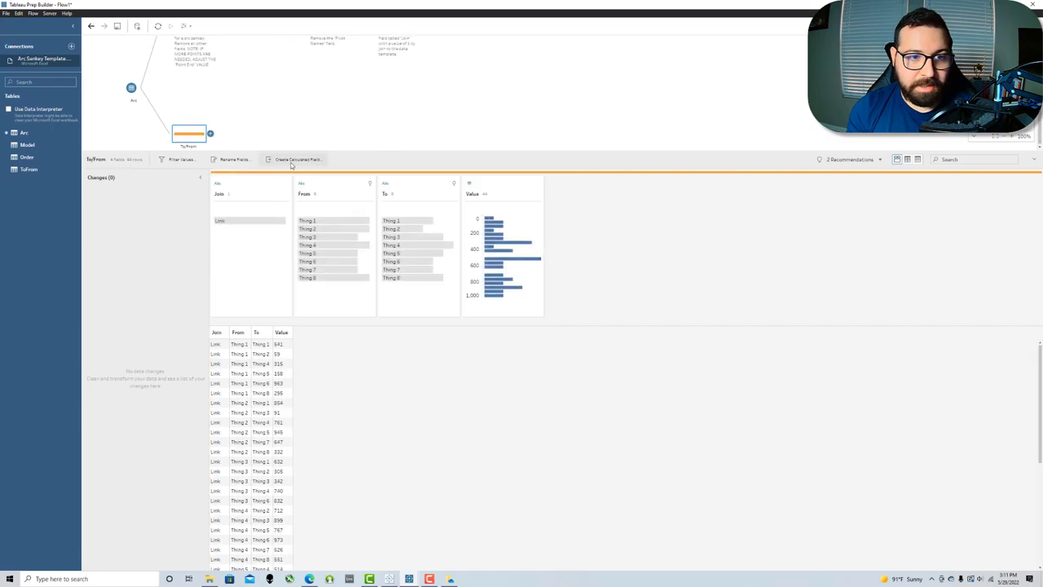
- Create calculated fields To = 'To' and From = 'From'
left_click(291, 160)
type("To")
key("Tab")
left_click(391, 224)
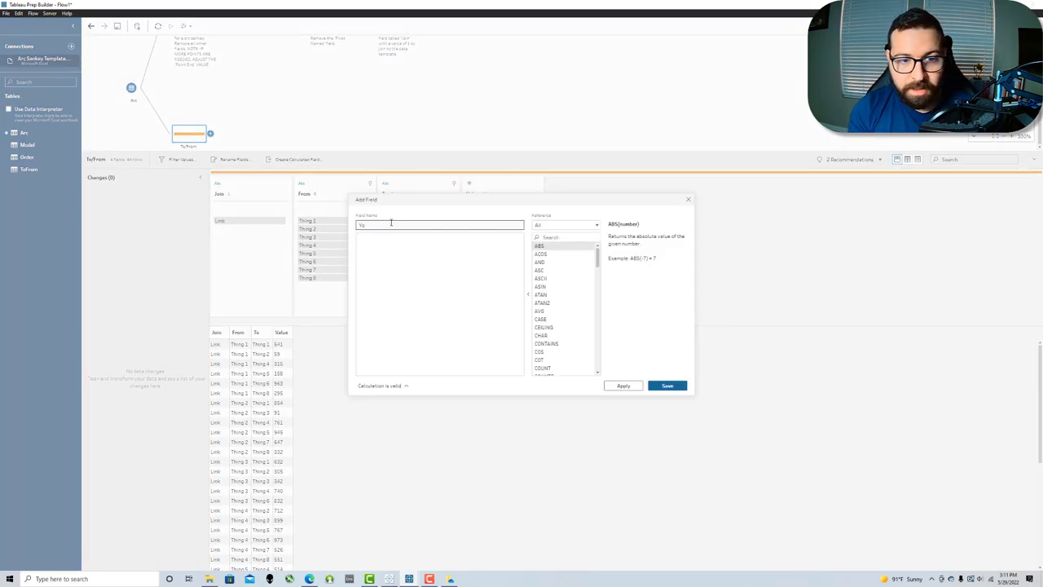
key("Tab")
type("'To'")
left_click(667, 385)
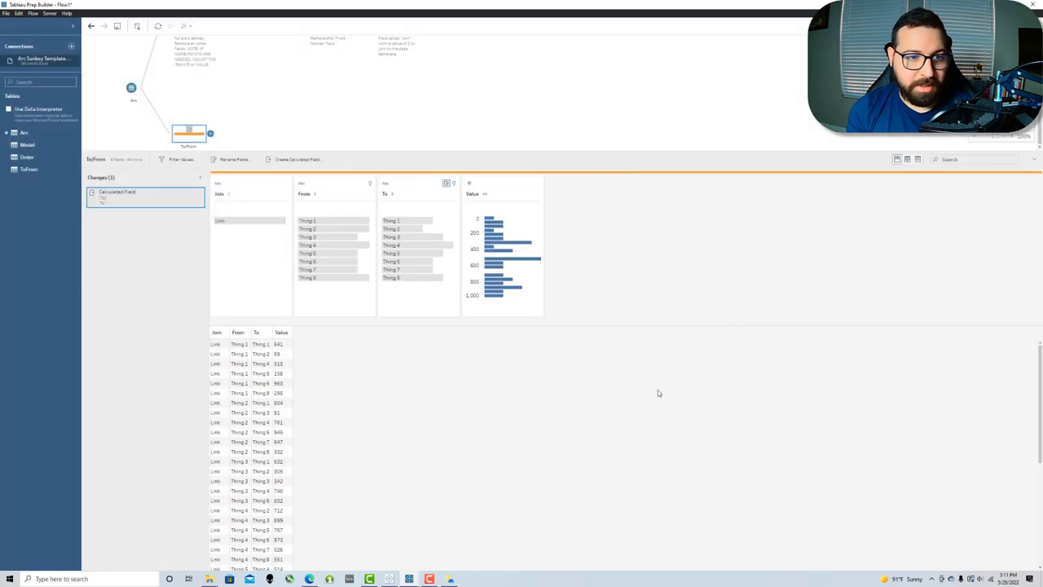
left_click(300, 160)
type("G")
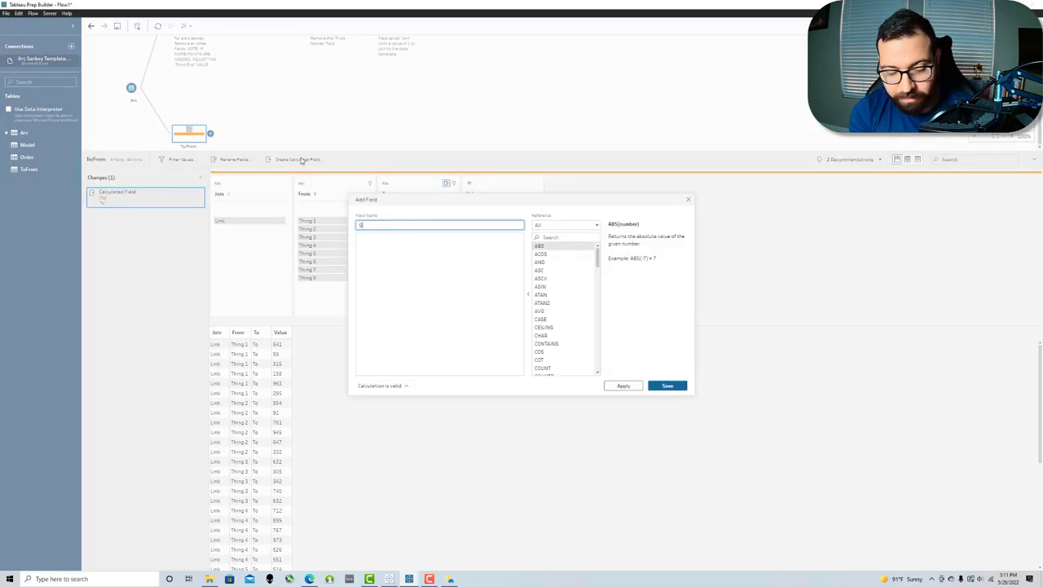
type("rom")
key("Tab")
type("'From'")
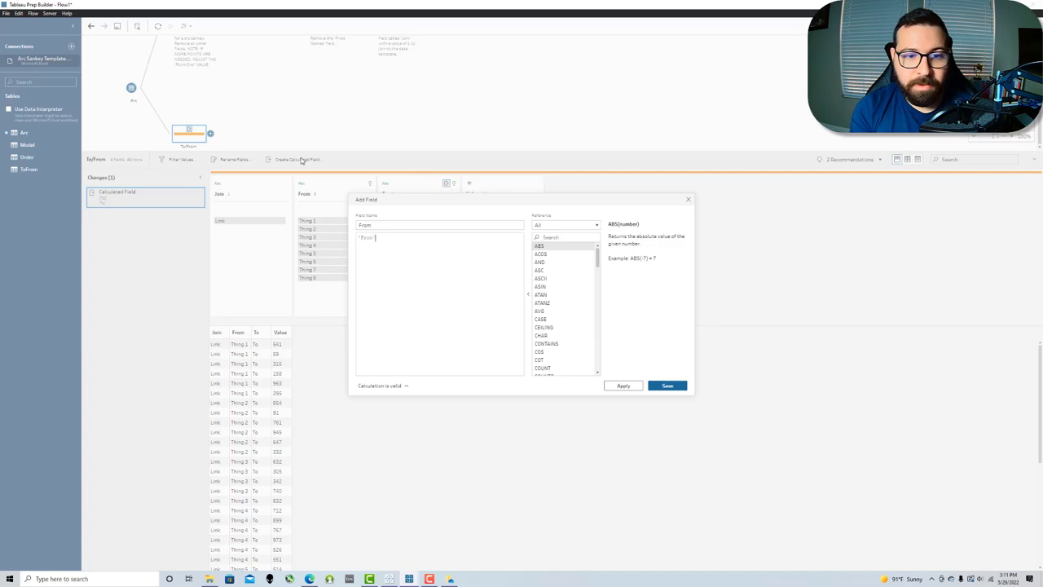
left_click(661, 385)
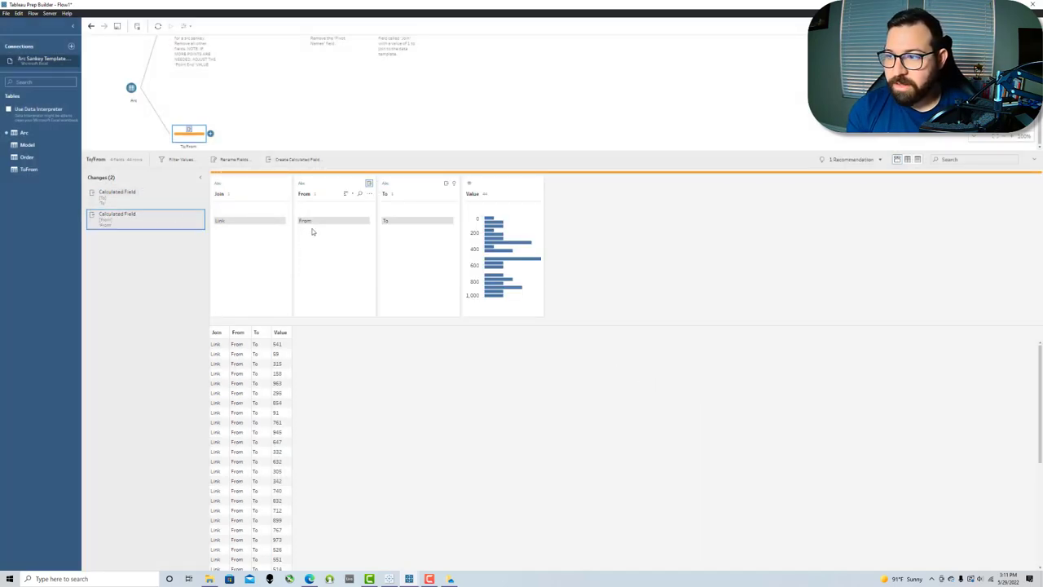
- Keep only the To and From fields with To first, then add an Aggregate step
left_click(348, 185)
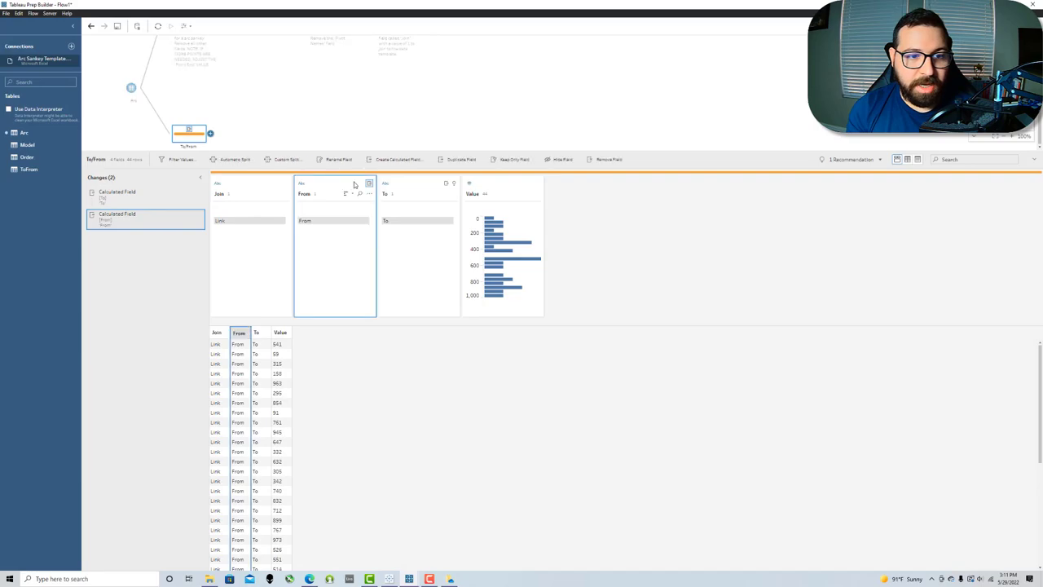
left_click(405, 186, "ctrl")
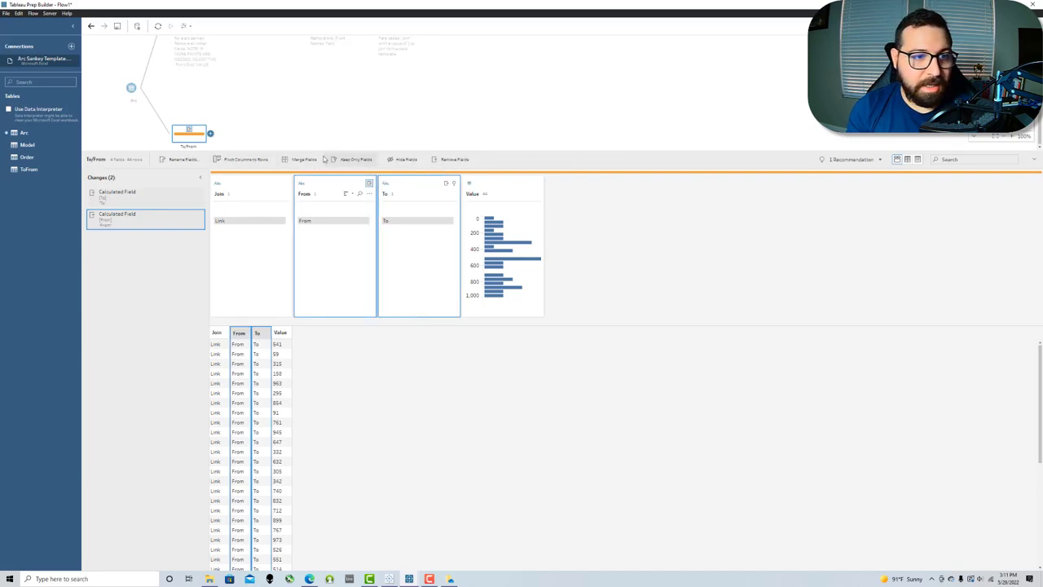
left_click(353, 161)
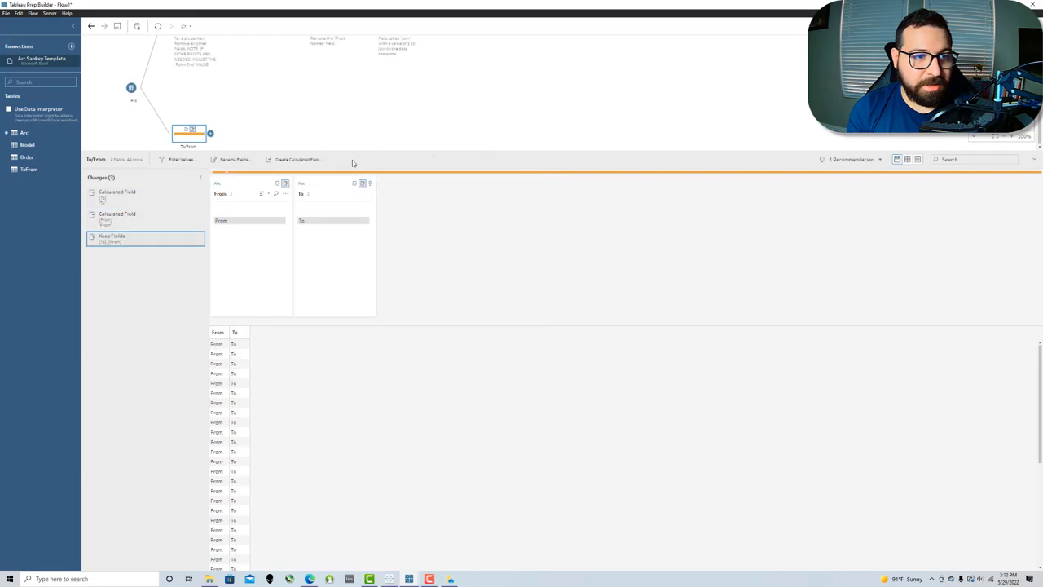
left_click(256, 140)
left_click(182, 255)
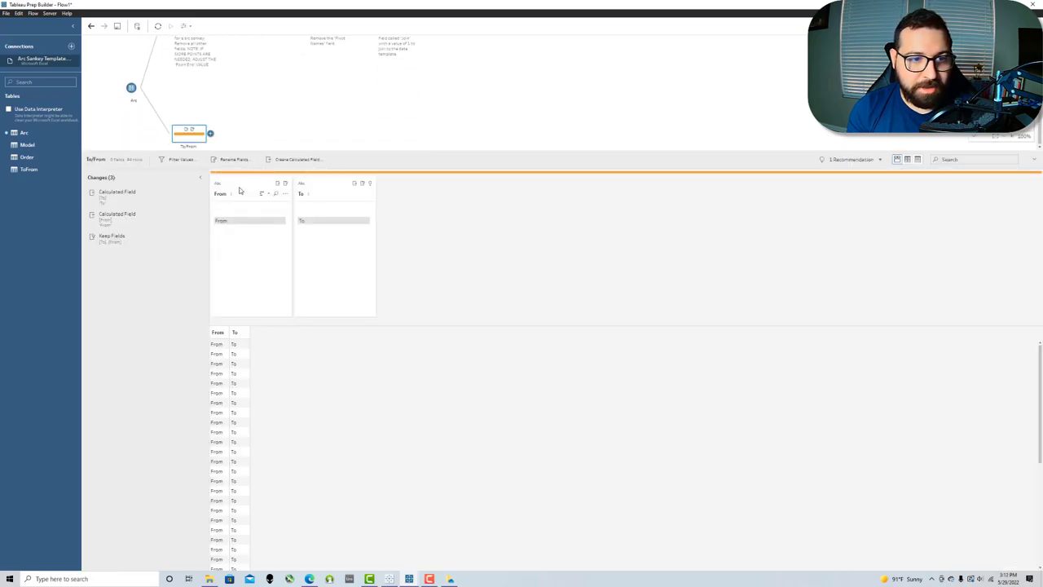
left_click_drag(241, 192, 386, 192)
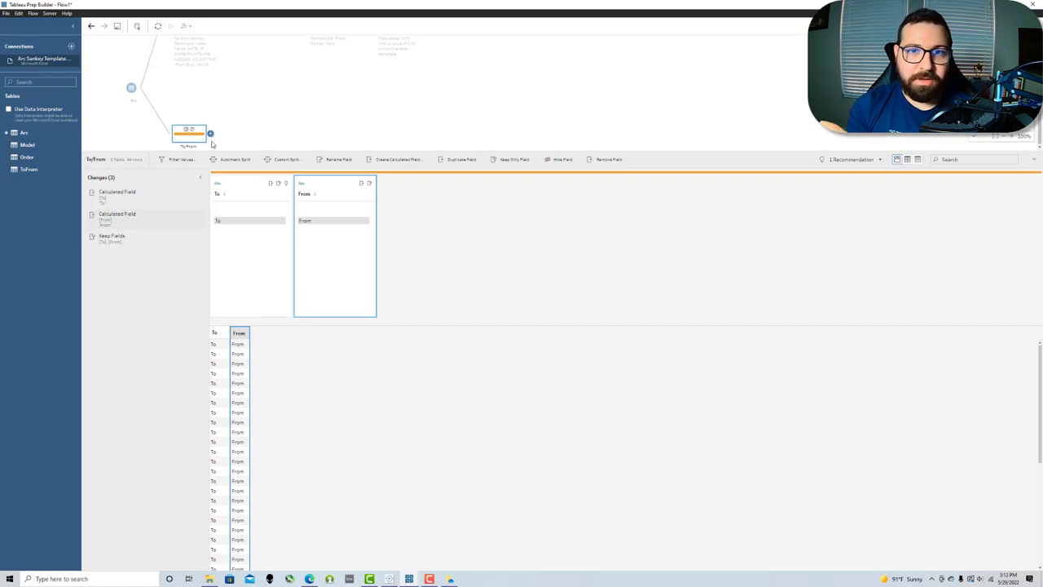
left_click(211, 134)
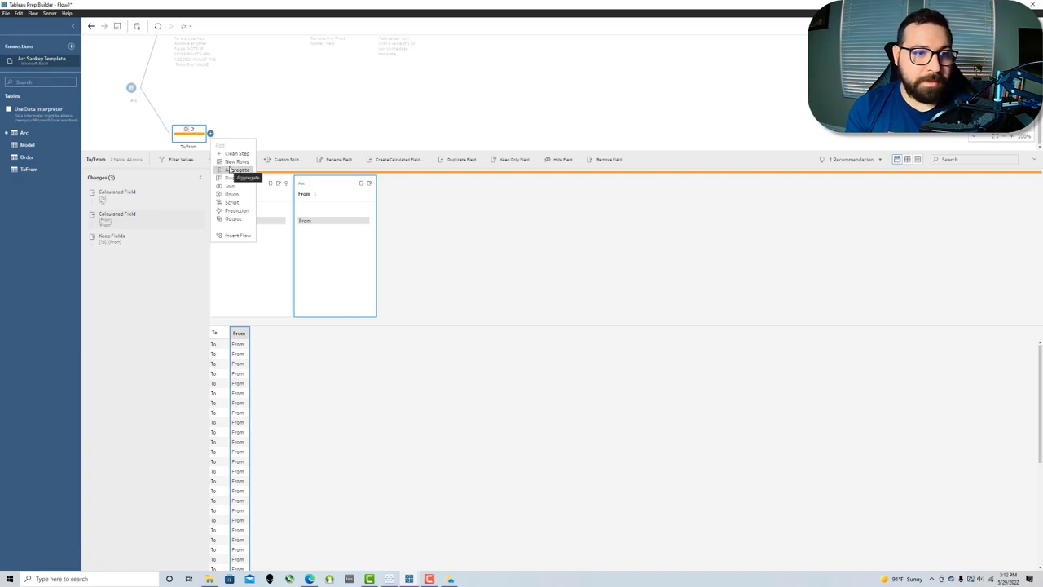
left_click(233, 170)
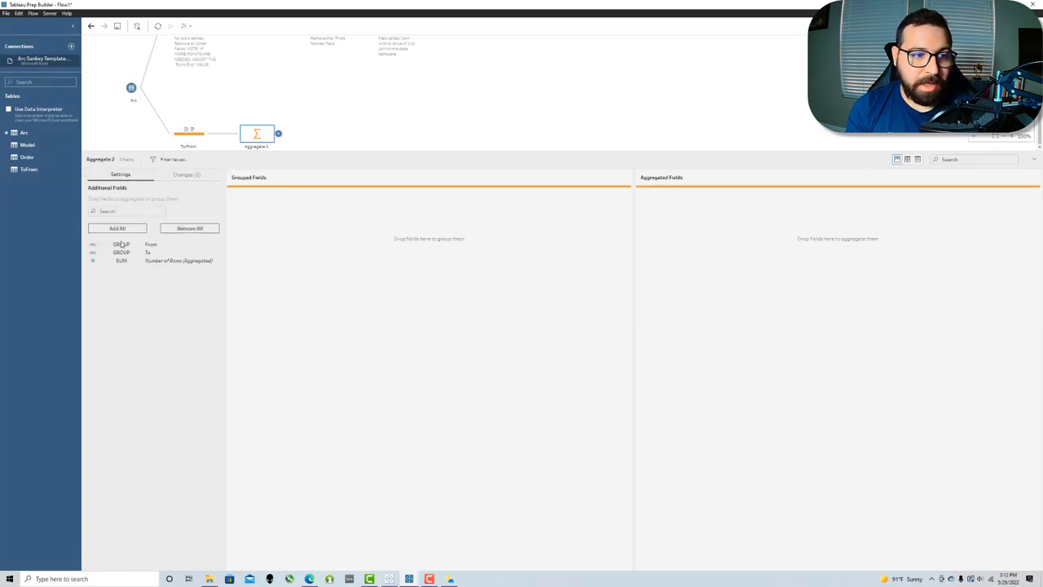
- Group the aggregate by To and From, rename it Deduplicate, and add a Pivot step after it
left_click_drag(122, 253, 387, 246)
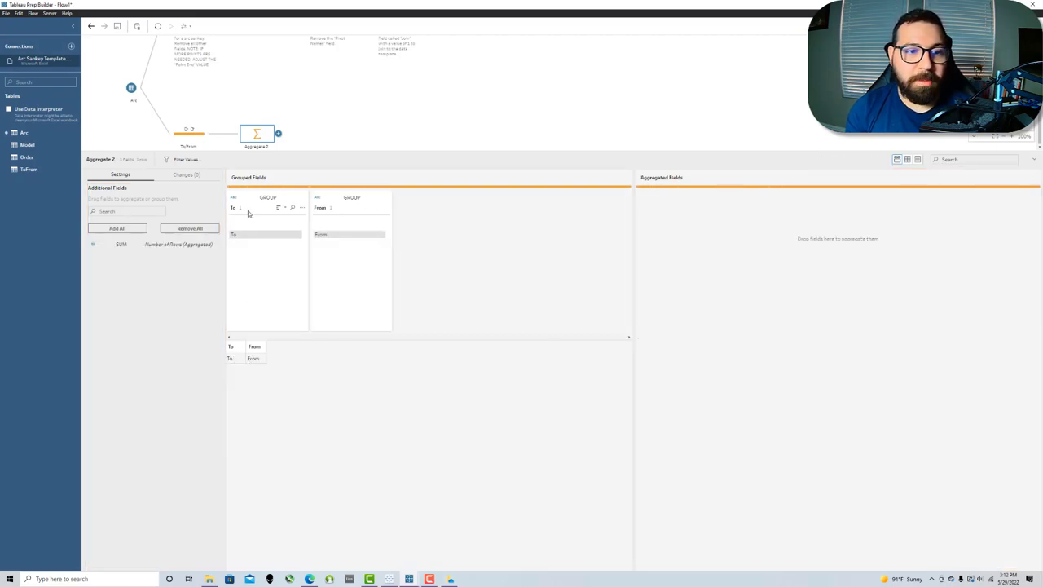
double_click(262, 149)
type("Deduplicate")
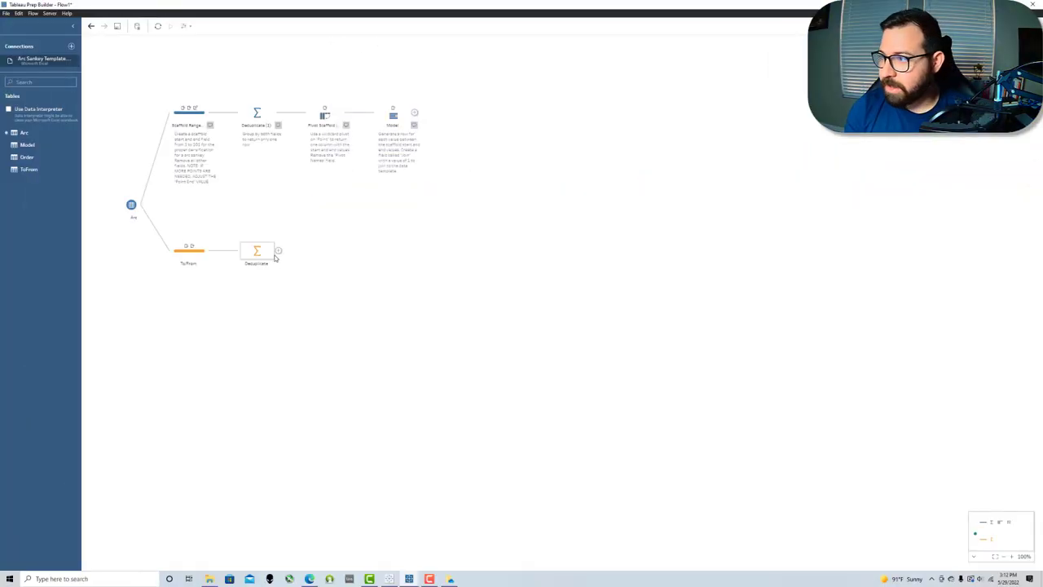
left_click(278, 251)
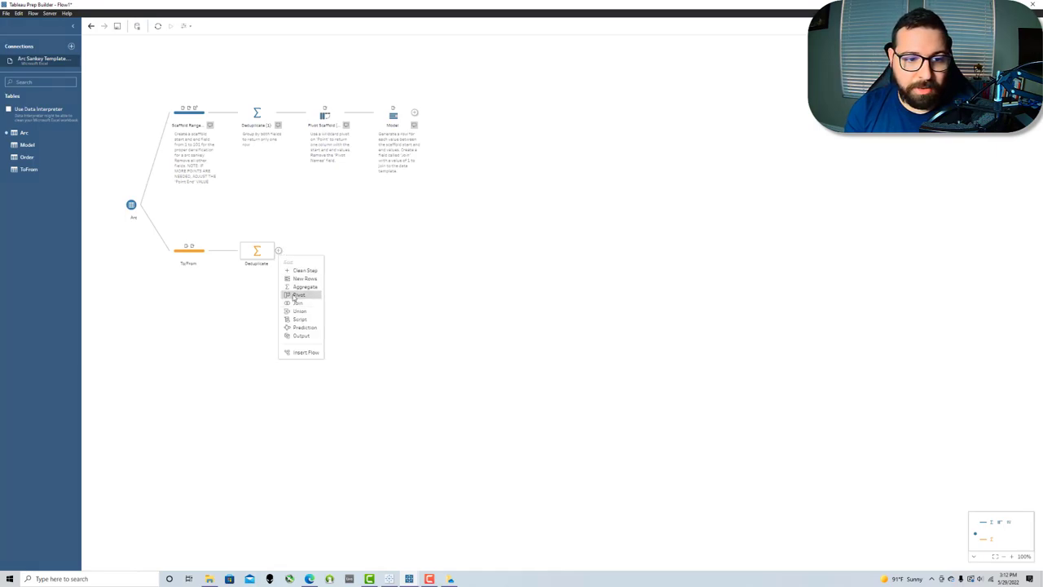
left_click(295, 294)
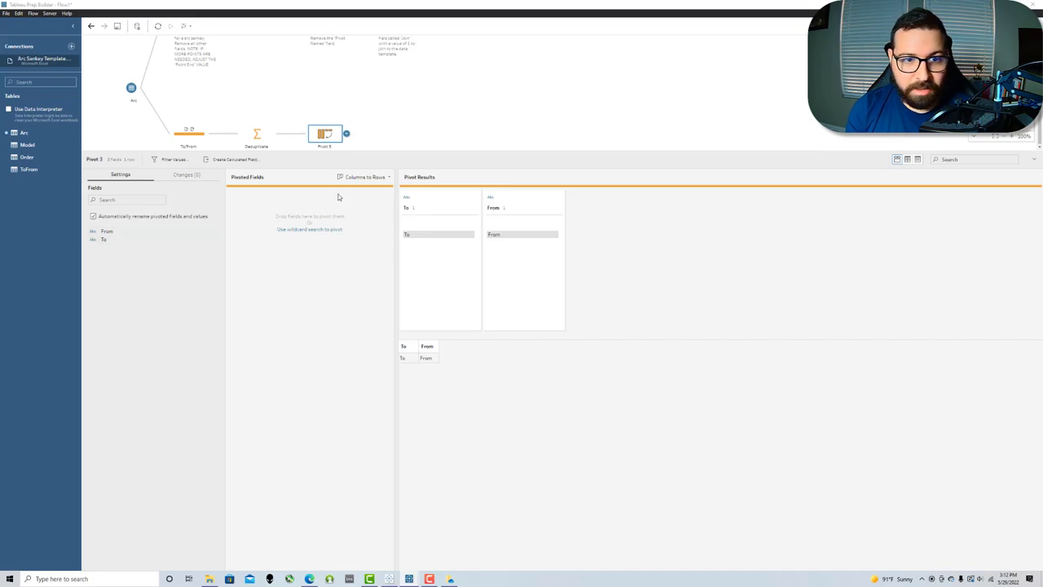
- Pivot To and From into rows, remove Pivot1 Names, and rename Pivot1 Values to To/From
left_click_drag(126, 242, 326, 219)
left_click_drag(140, 235, 351, 249)
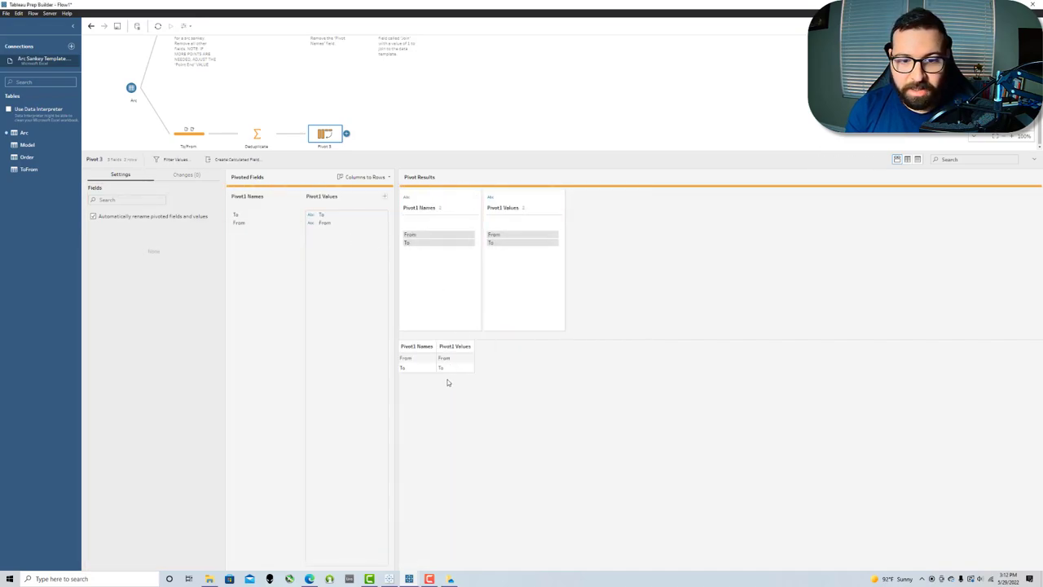
left_click(440, 203)
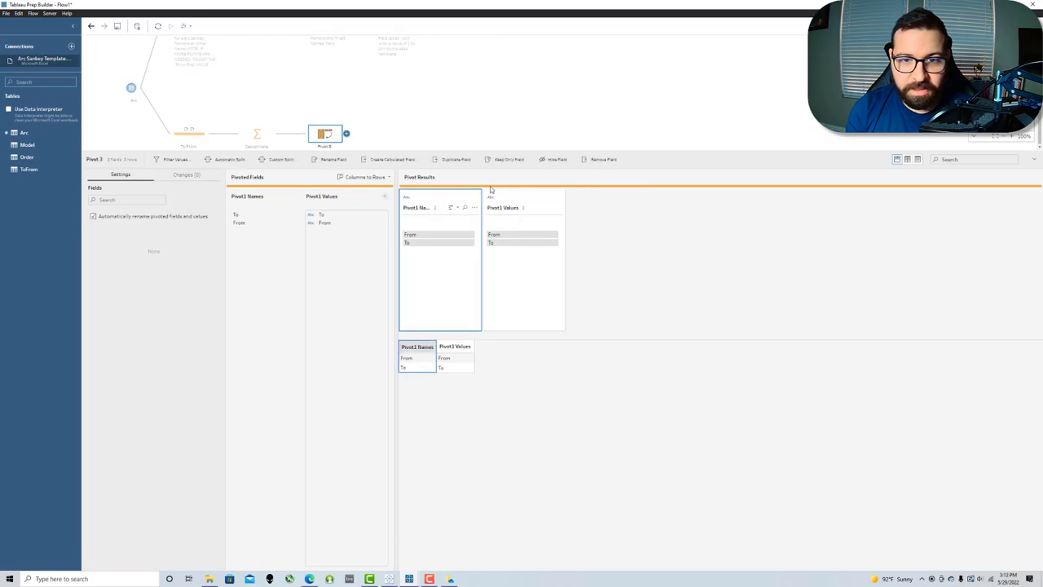
left_click(598, 157)
double_click(421, 208)
type("To/From")
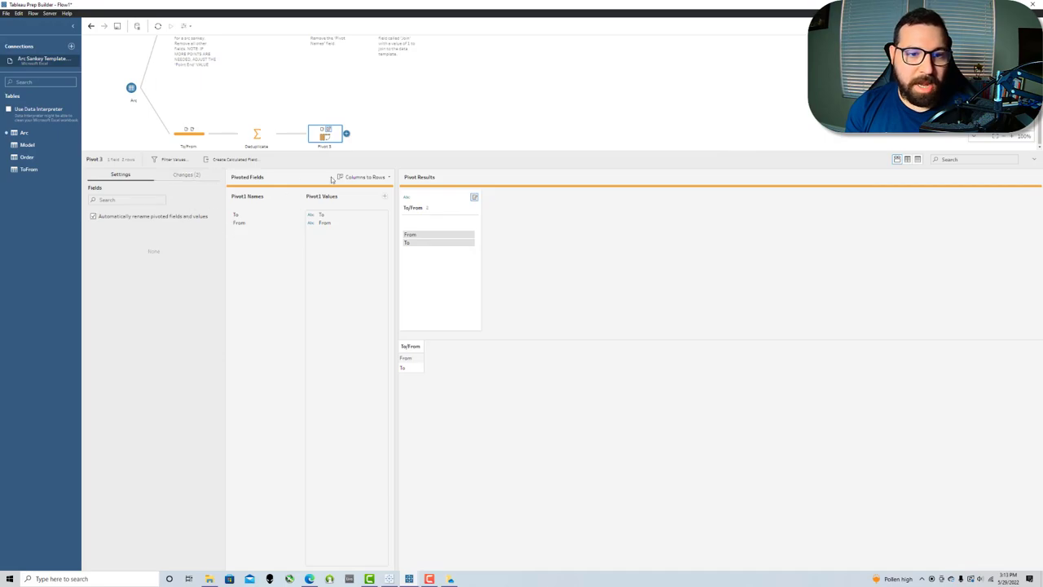
- Add a calculated field Join with the value 'Link'
left_click(242, 159)
key("BackSpace")
type("Join")
key("Tab")
type("'Join'")
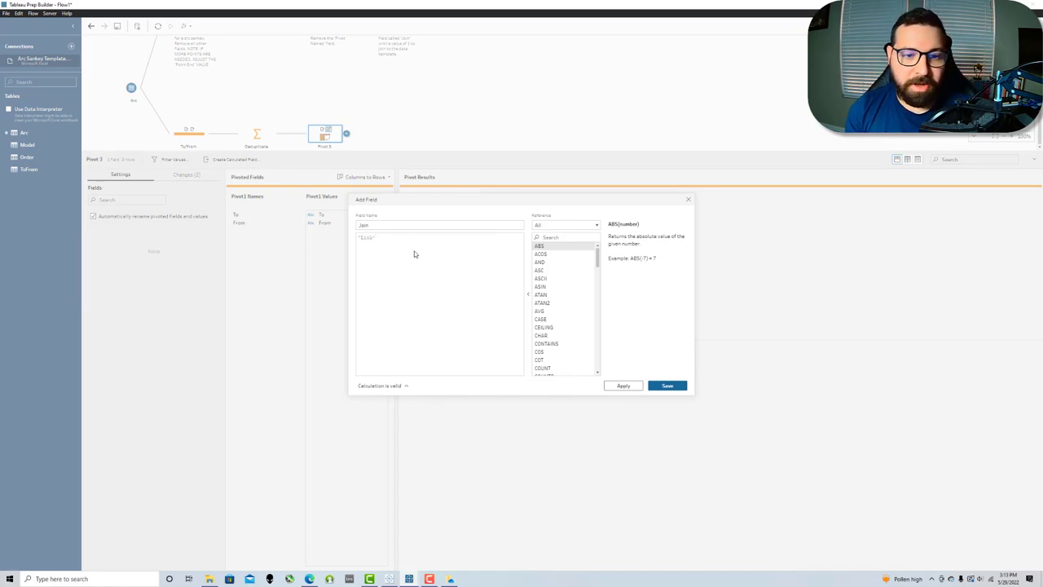
left_click(661, 385)
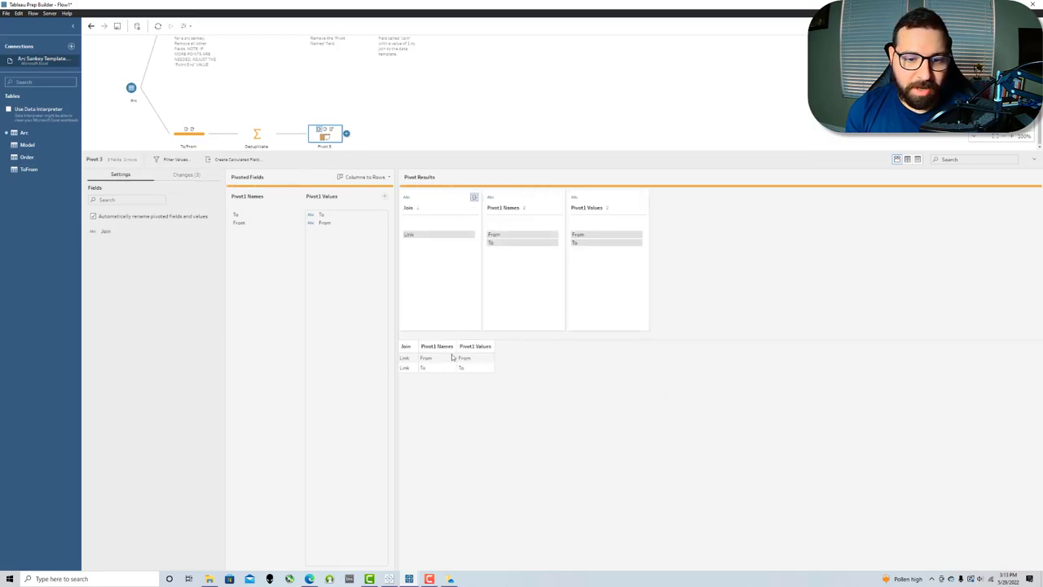
- Review the step's changes and rename the pivot step ToFrom Sheet
left_click(185, 176)
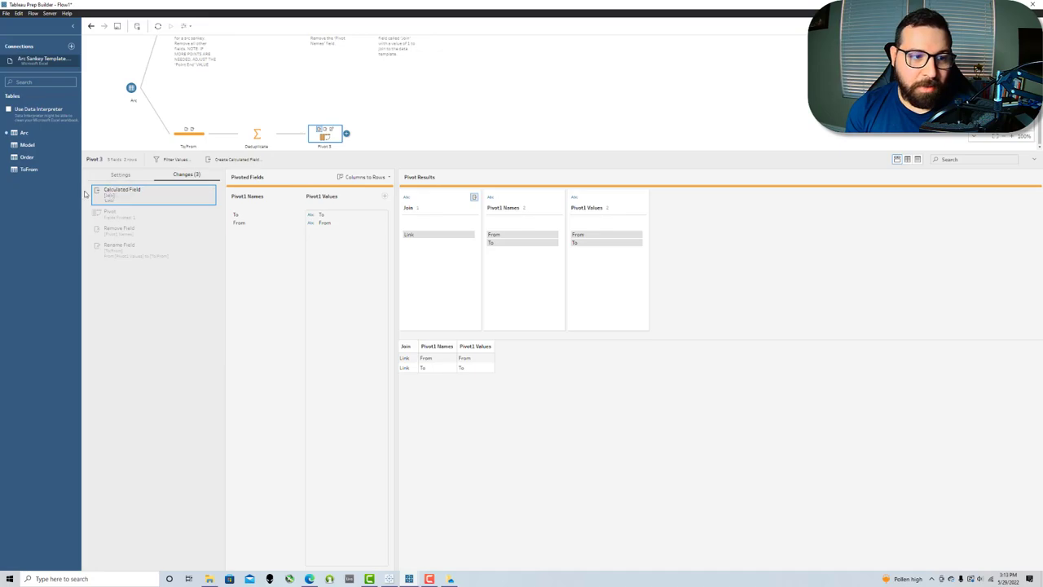
left_click(150, 259)
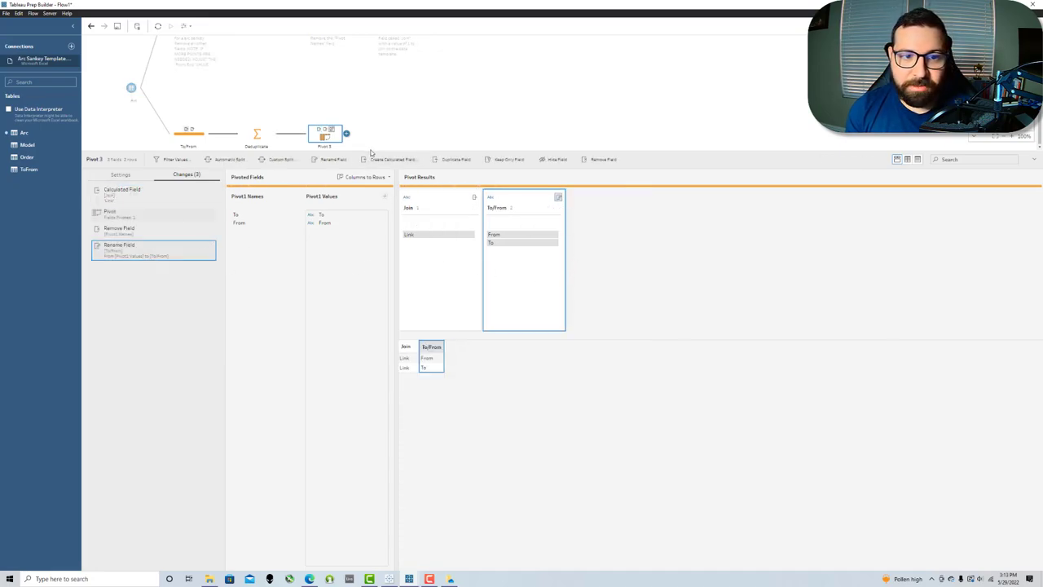
double_click(326, 146)
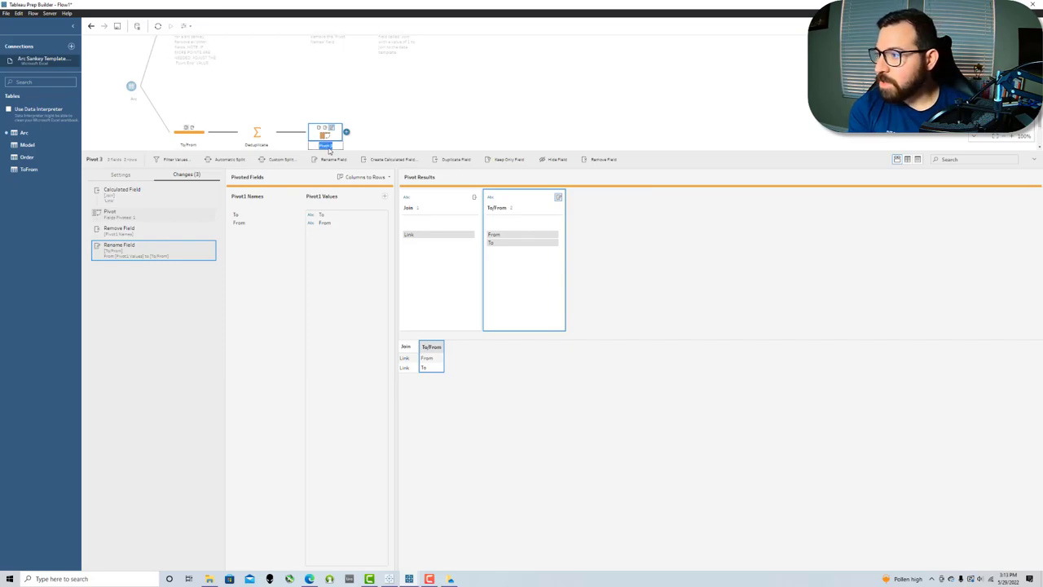
key("BackSpace")
type("ToFrom Sheet")
key("Return")
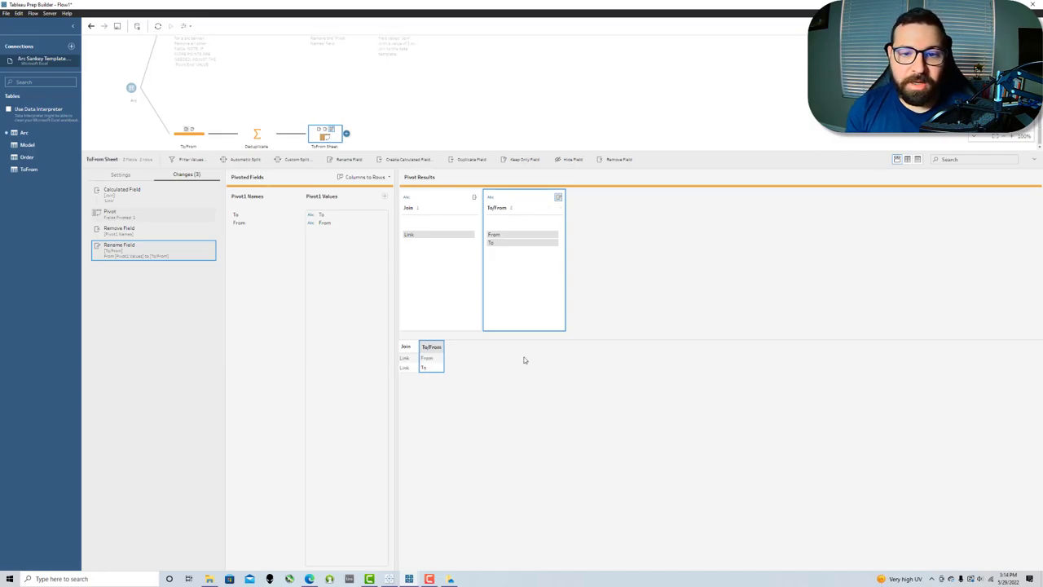
left_click(398, 124)
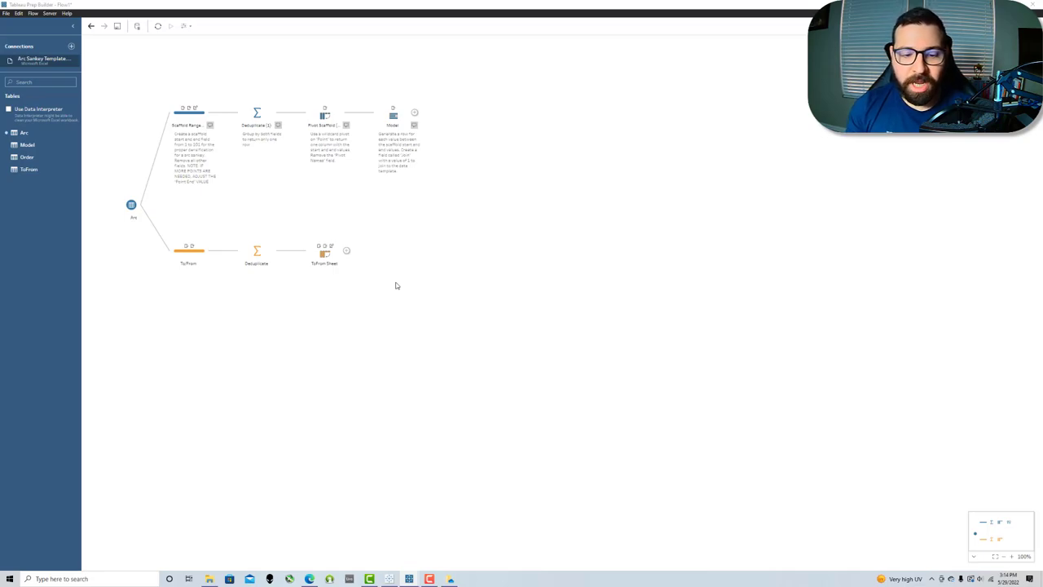
- Add the Order table as a From Order input and join it to Arc
left_click_drag(47, 158, 139, 258)
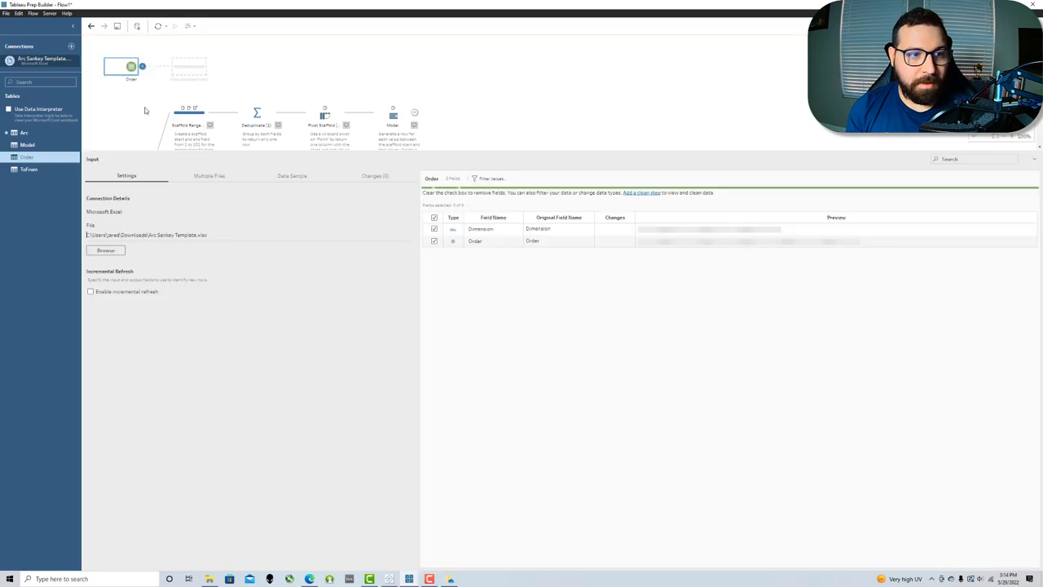
double_click(133, 83)
type("Input")
key("Return")
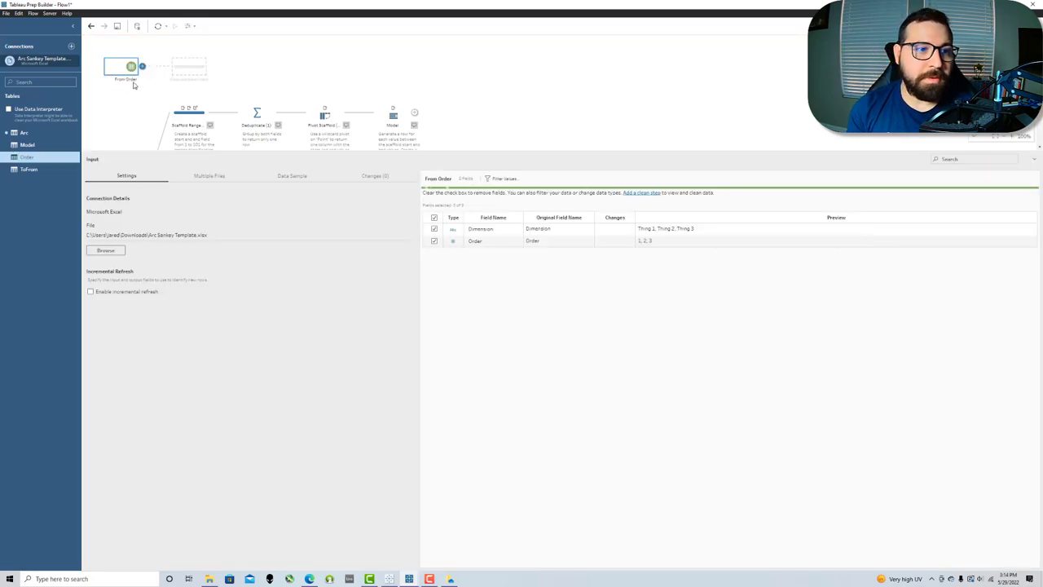
left_click(134, 95)
left_click_drag(124, 69, 149, 206)
left_click(131, 104)
mouse_move(185, 258)
left_mouse_down()
mouse_move(198, 215)
mouse_move(282, 225)
mouse_move(184, 265)
left_mouse_up()
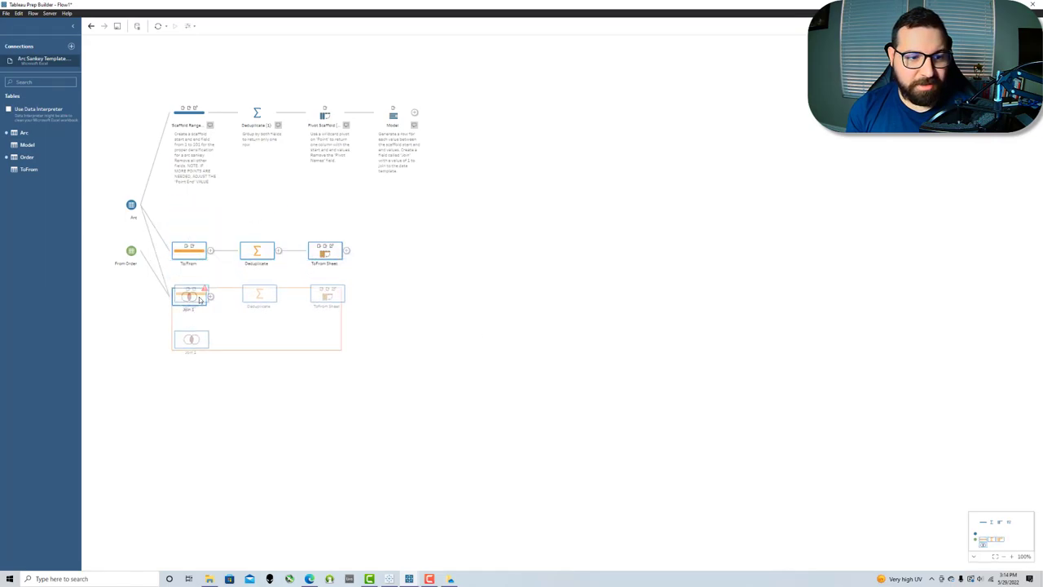
left_click_drag(191, 343, 209, 245)
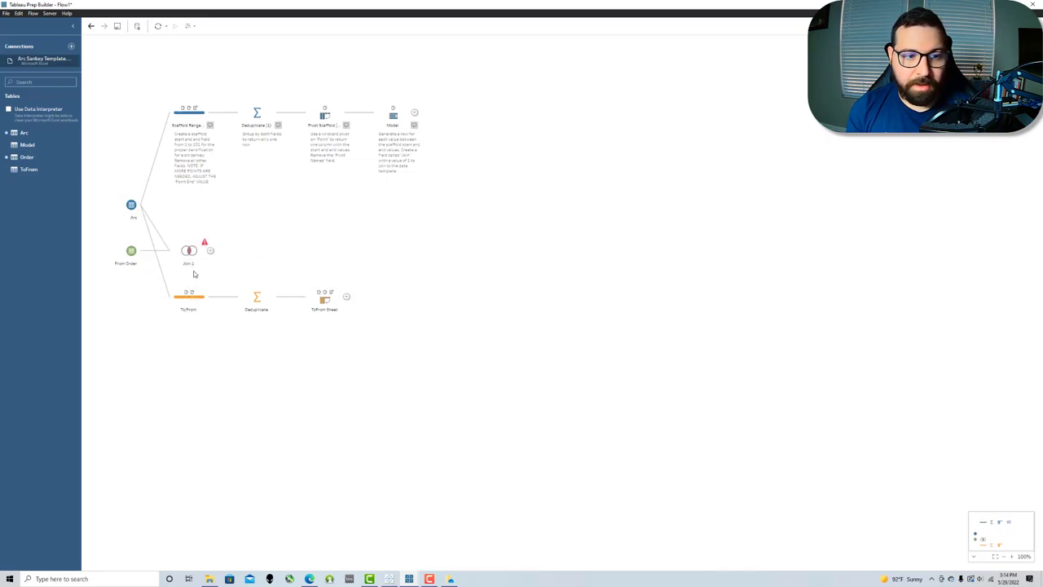
- Name the join Join From and set its clause to From = Dimension
left_click(194, 269)
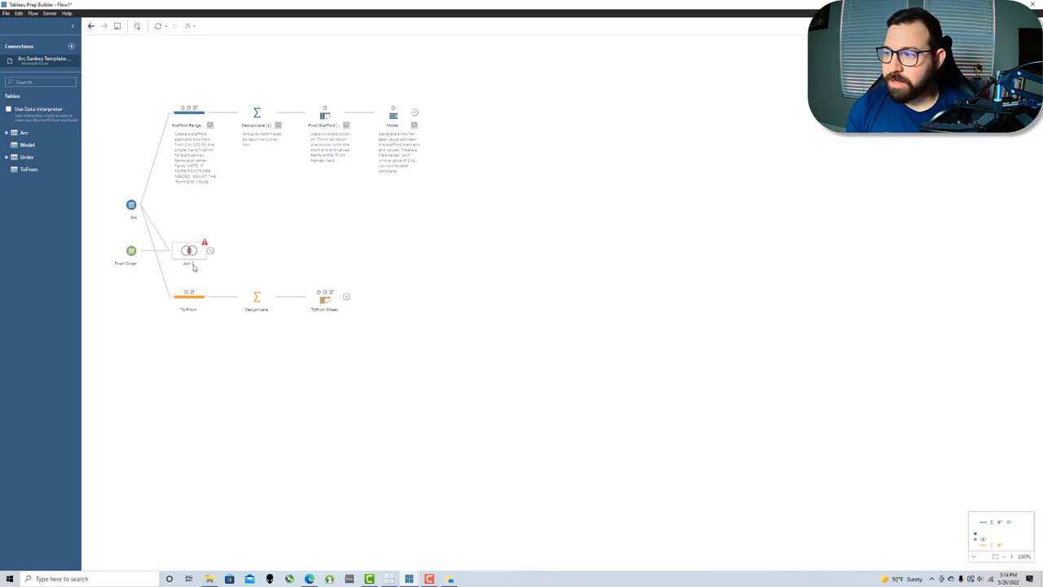
left_click(194, 268)
key("BackSpace")
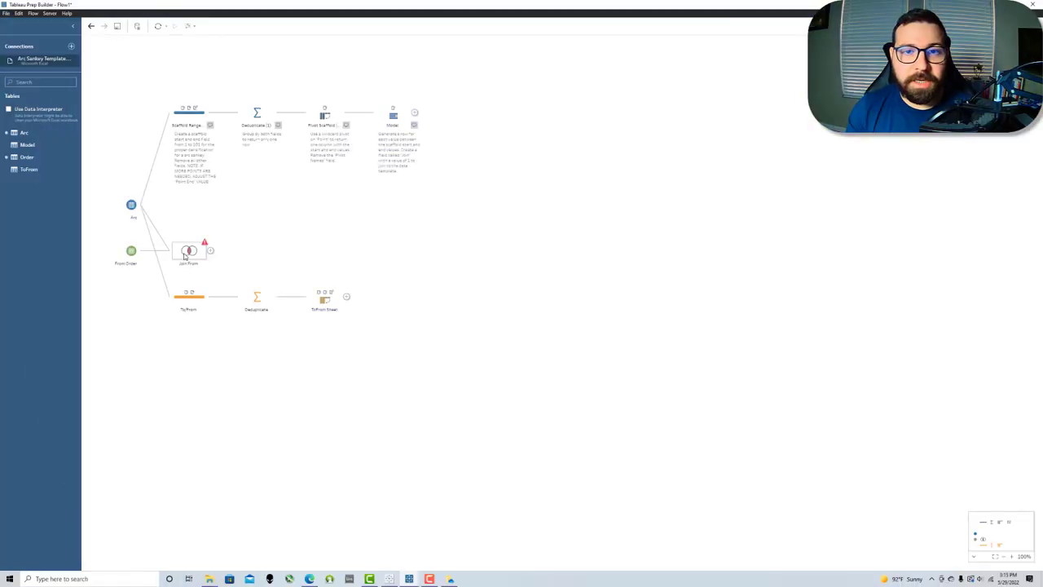
left_click(184, 257)
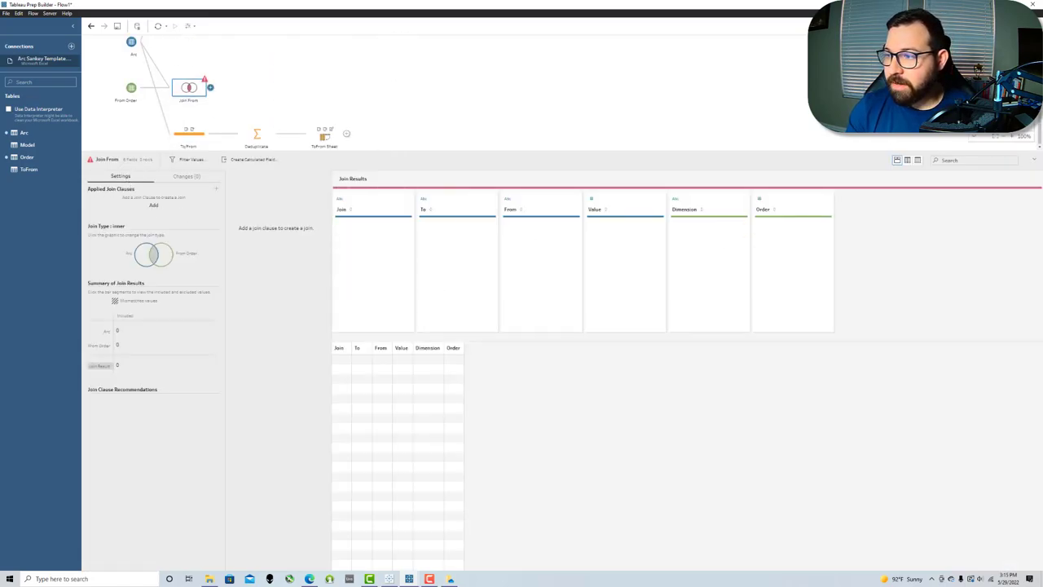
left_click(216, 189)
left_click(122, 232)
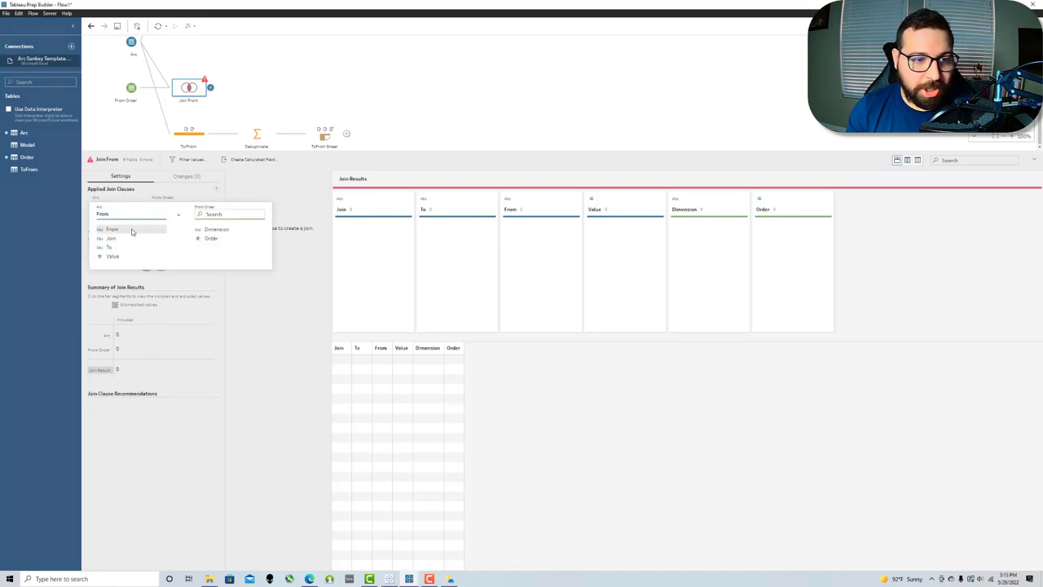
left_click(215, 231)
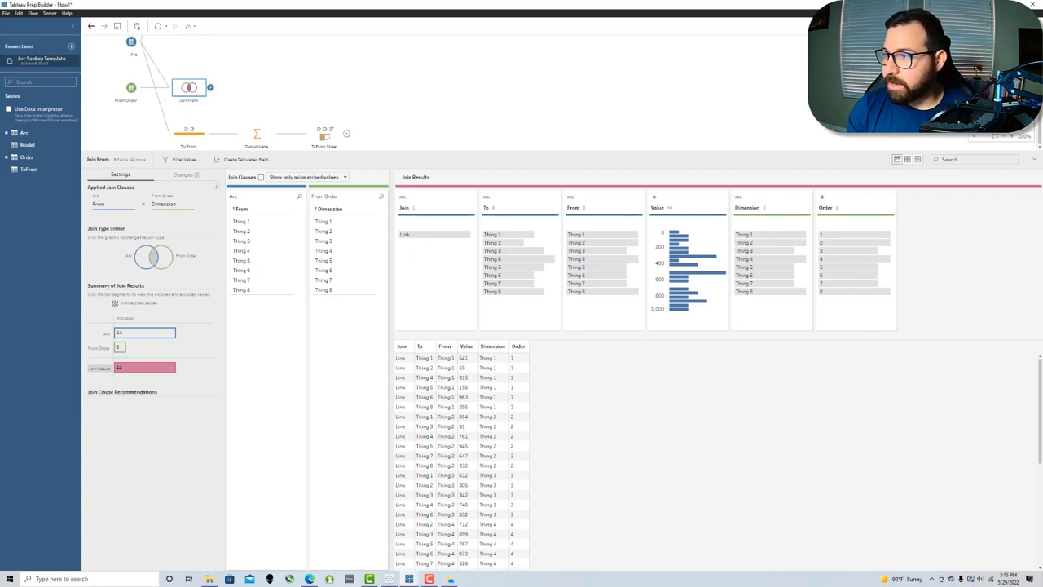
left_click(727, 114)
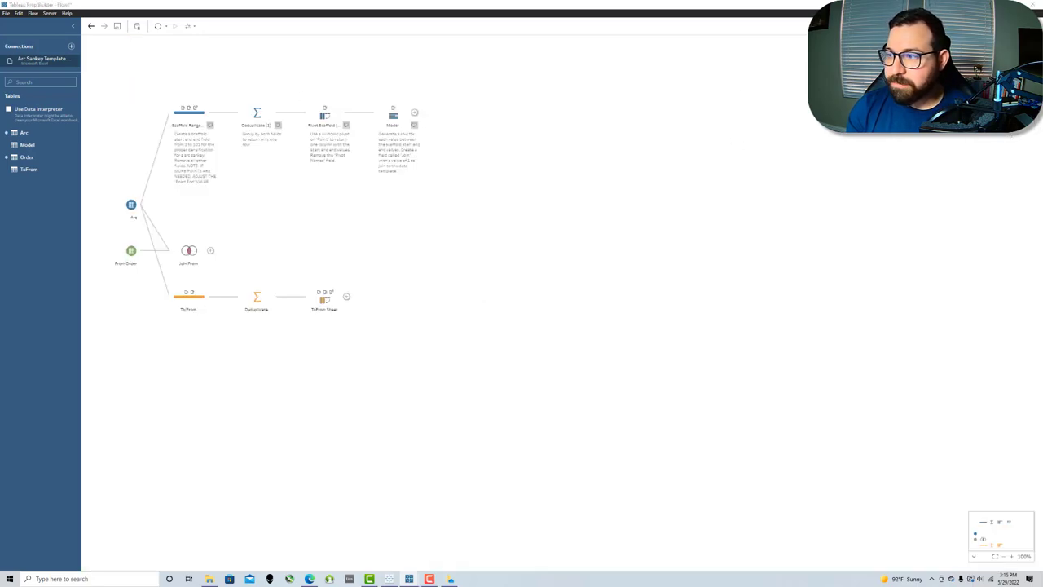
- Add a clean step named Rename Order after Join From
left_click(211, 250)
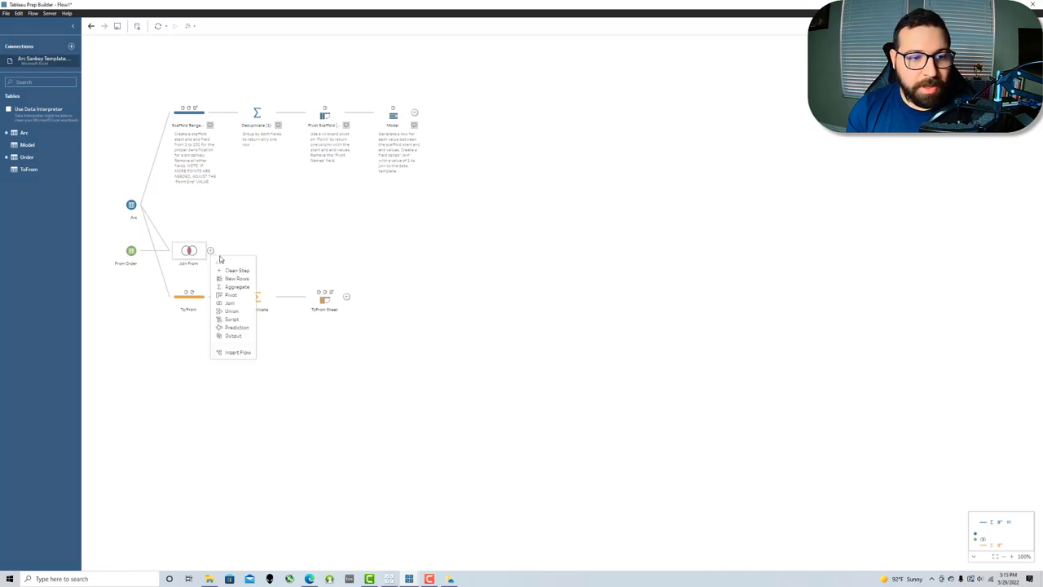
left_click(241, 270)
double_click(256, 100)
type("Rename Order")
key("Return")
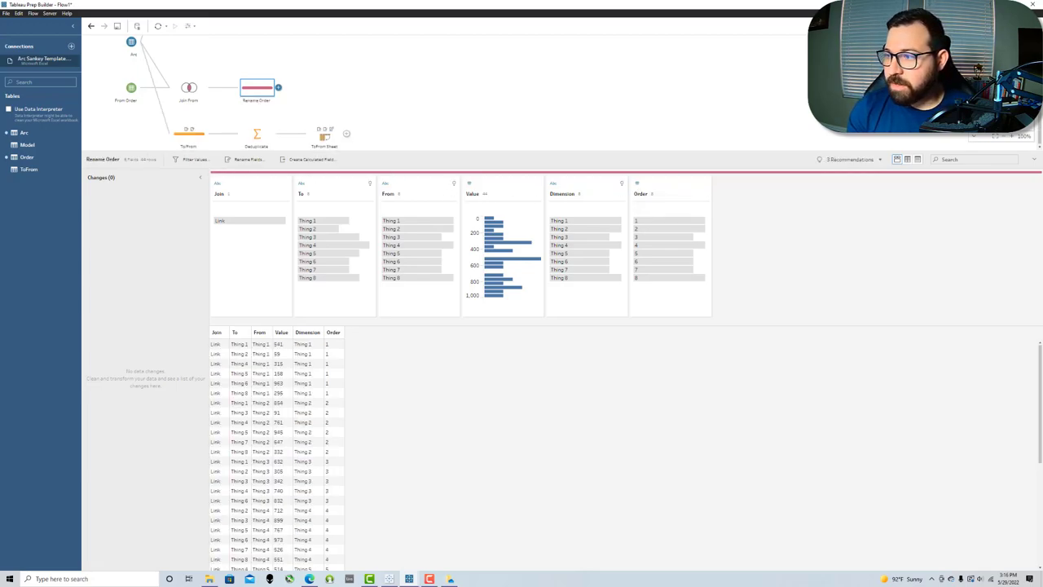
- Rename the Order field to Order From and remove the Dimension field
double_click(638, 194)
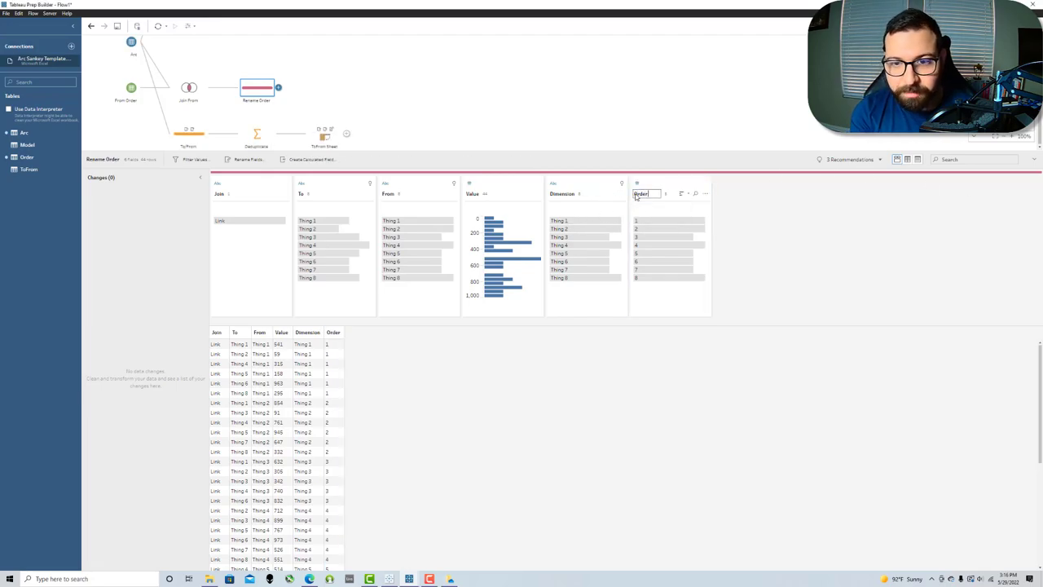
type("Order From")
key("Return")
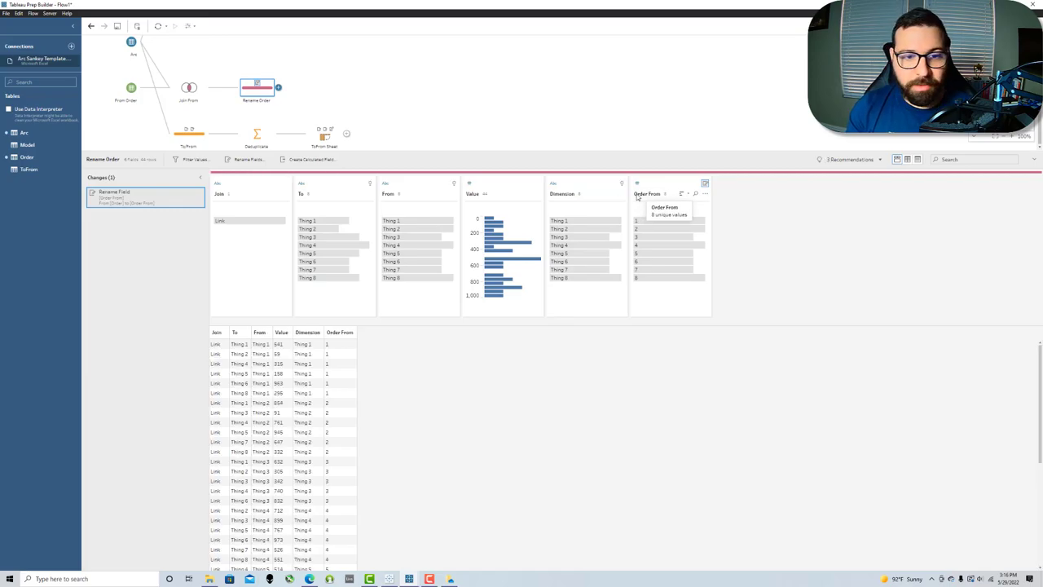
left_click(570, 192)
left_click(619, 159)
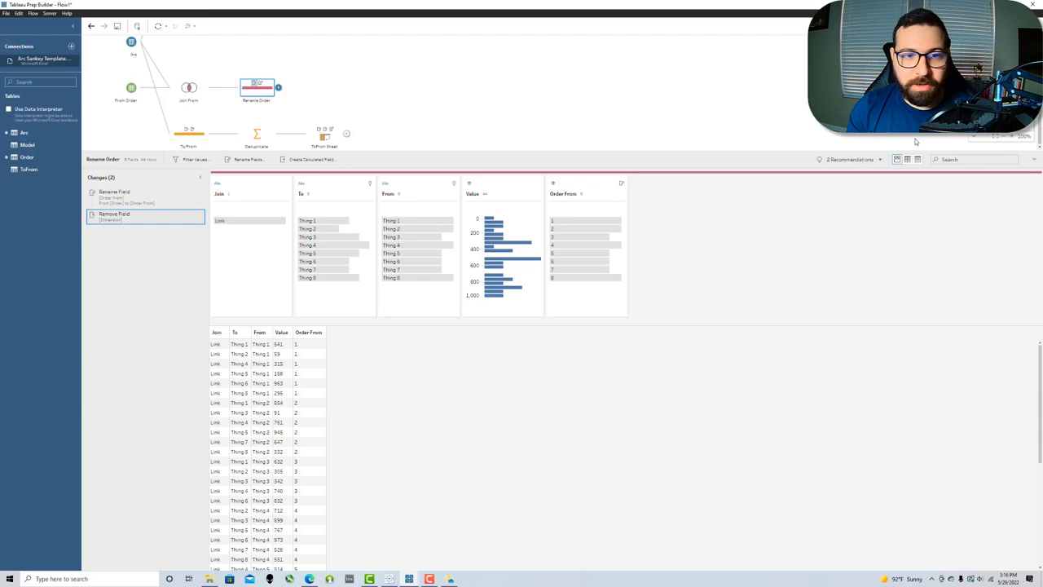
left_click(478, 77)
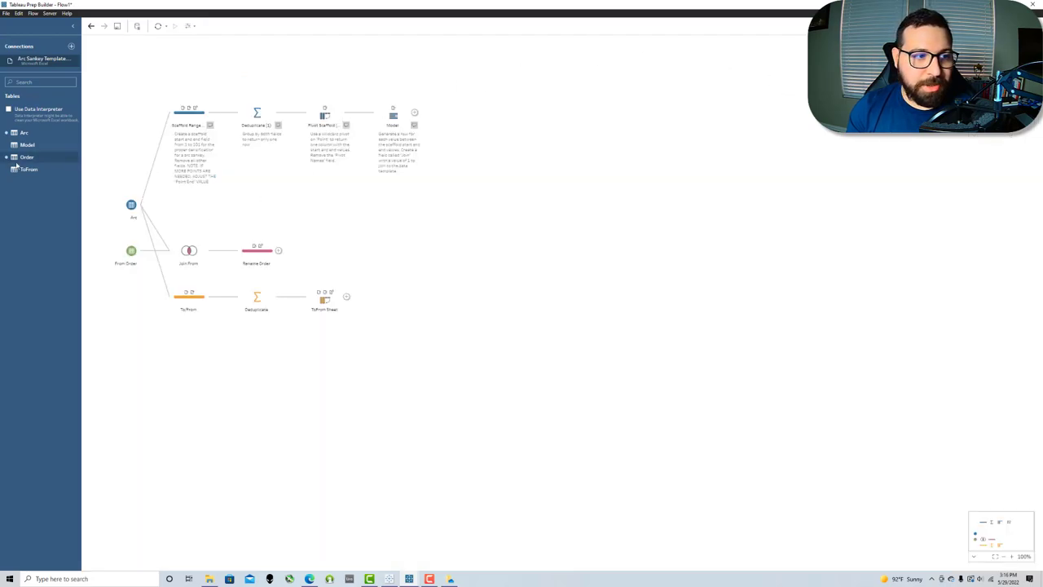
- Add the Order table to the flow as an input named To Order
left_click_drag(27, 157, 130, 79)
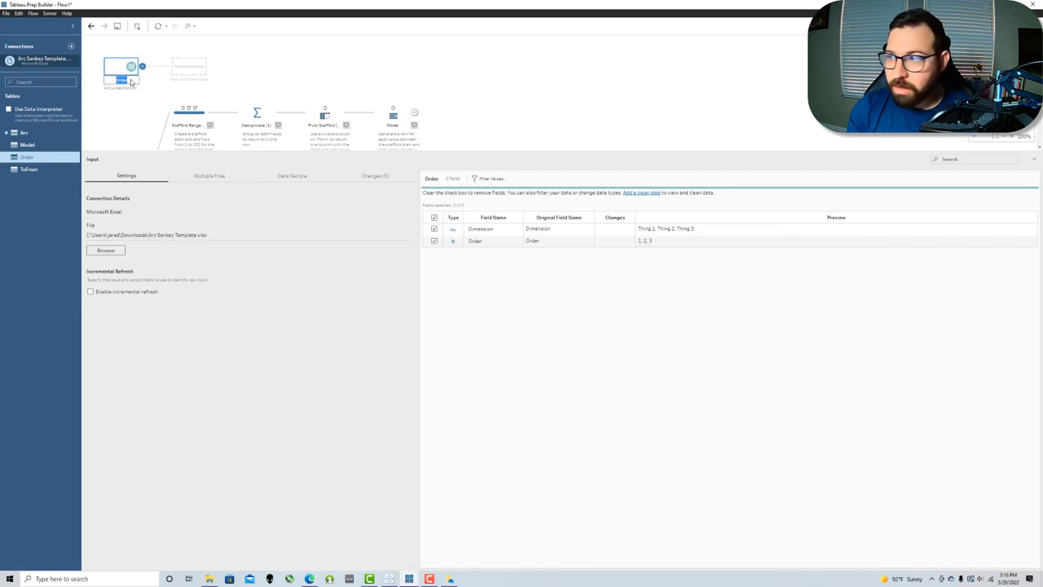
type("To Order")
key("Return")
- Join To Order to Rename Order on To = Dimension, name the join Join To, and add a New Rows step after it
left_click_drag(130, 80, 285, 249)
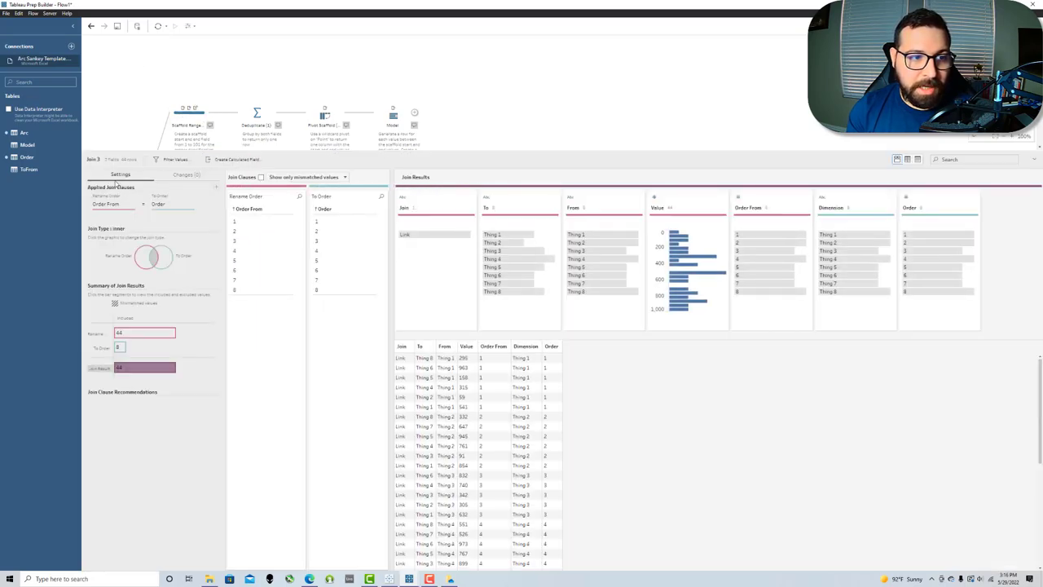
left_click(114, 206)
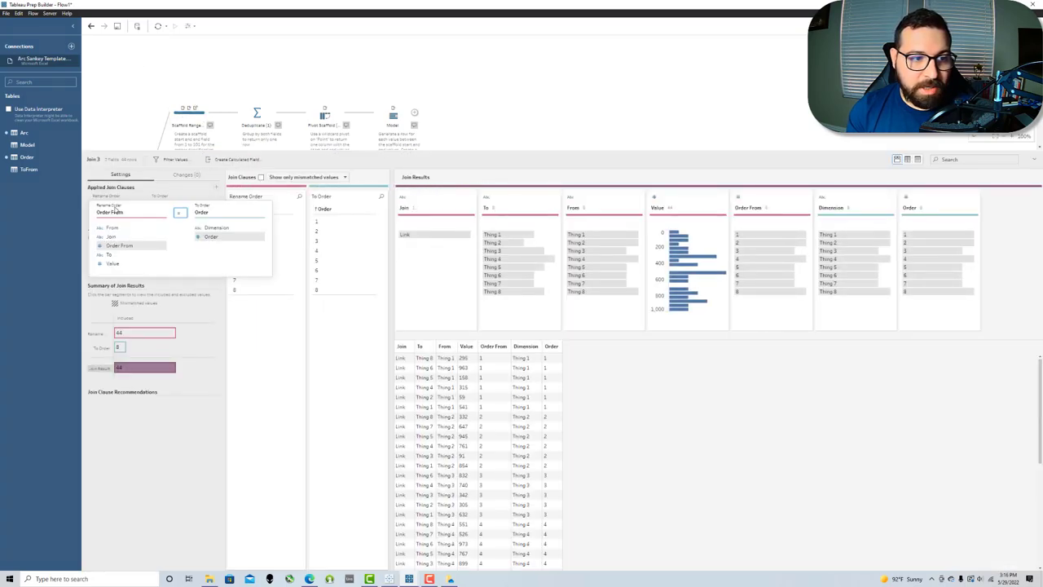
left_click(120, 255)
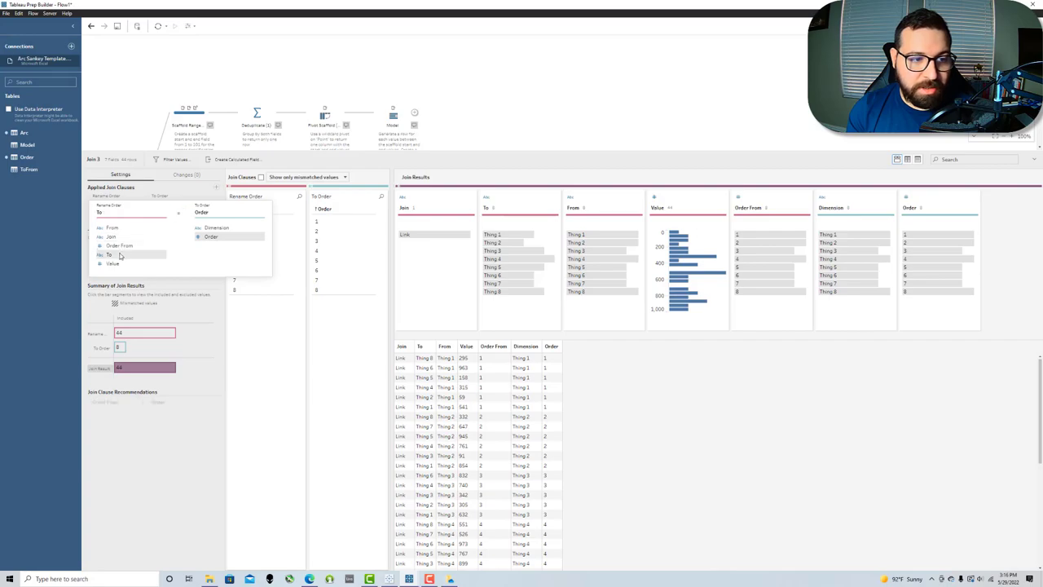
left_click(216, 228)
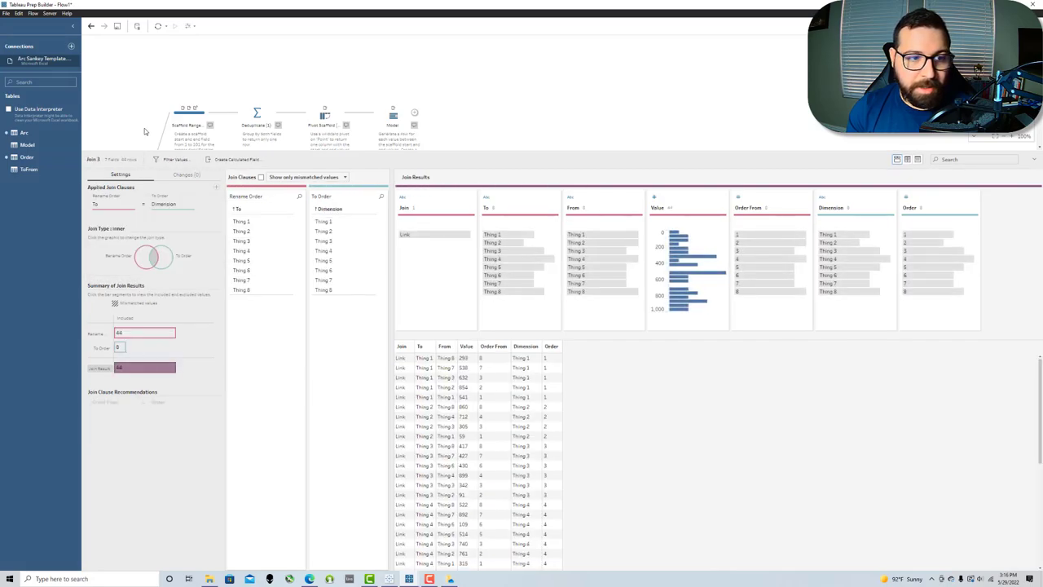
left_click(100, 112)
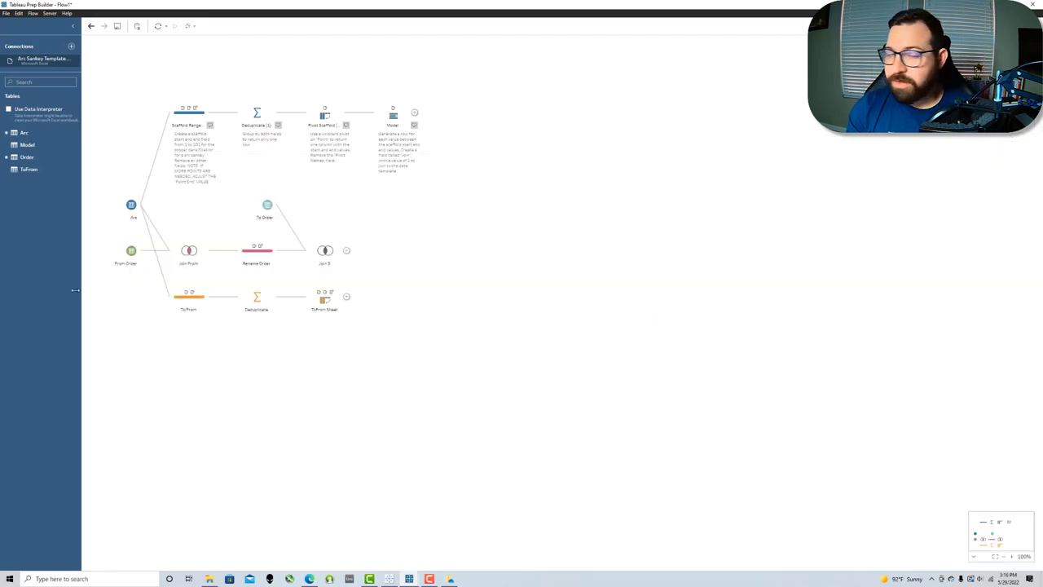
double_click(323, 263)
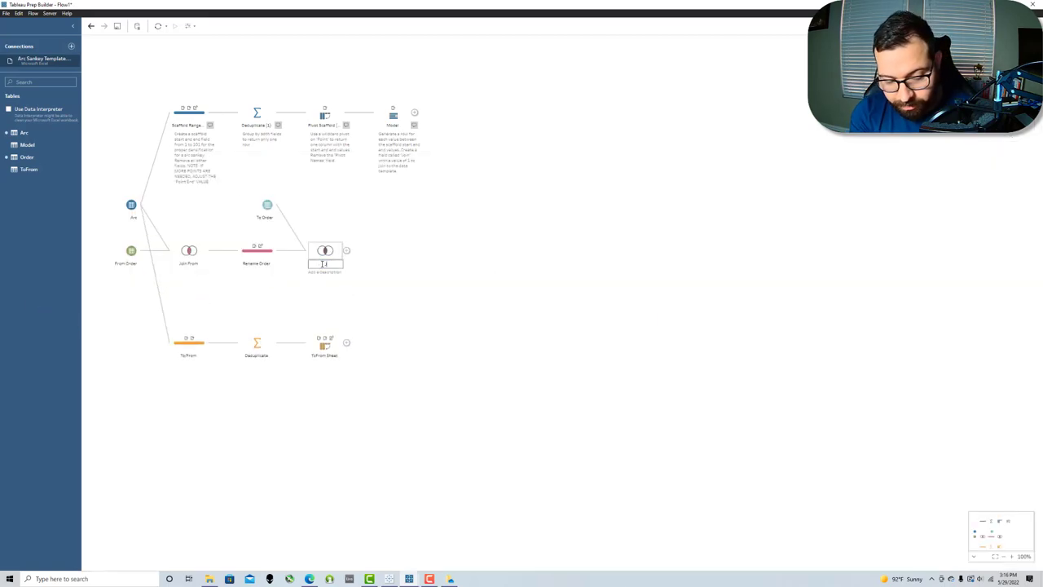
key("Return")
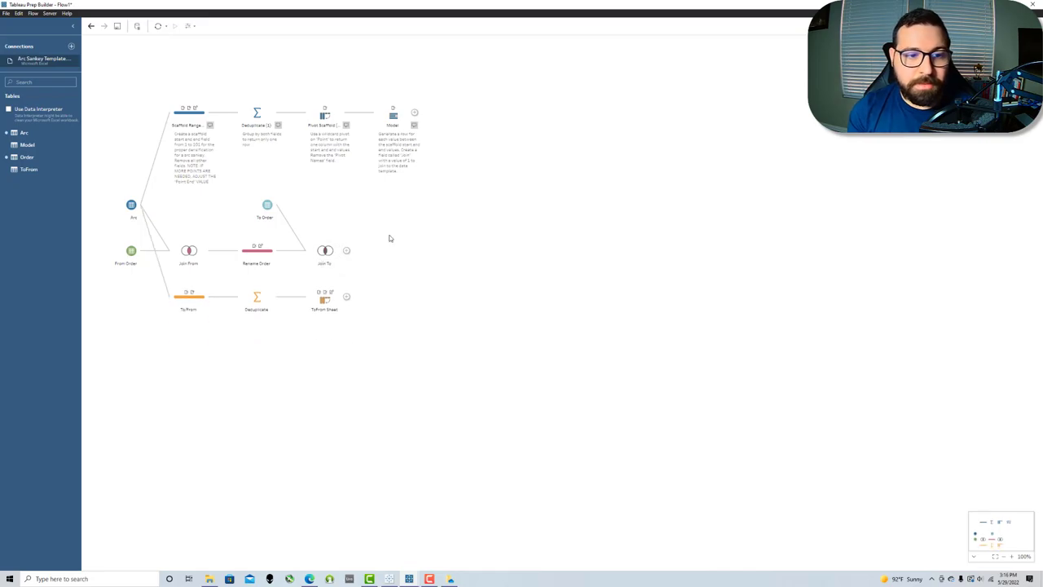
left_click(346, 250)
left_click(371, 278)
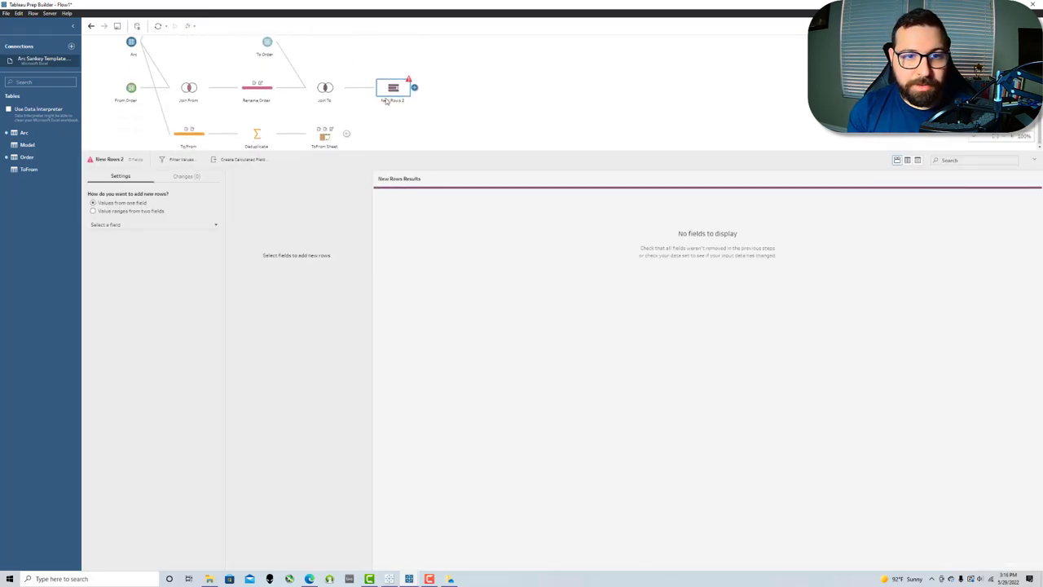
- Replace the stray New Rows step with a clean step after Join To named Rename Order
right_click(387, 96)
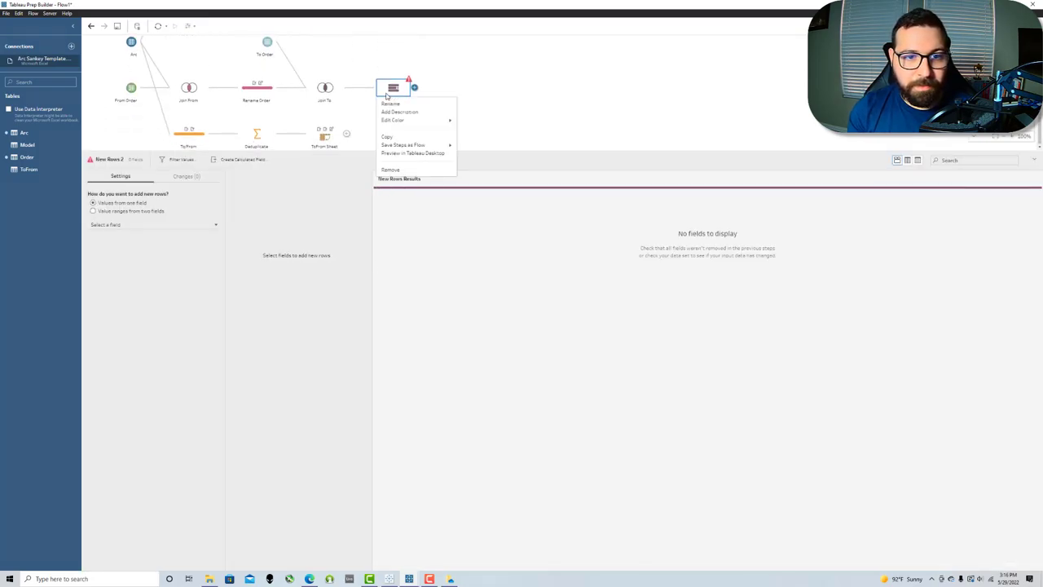
left_click(398, 174)
left_click(346, 251)
left_click(367, 269)
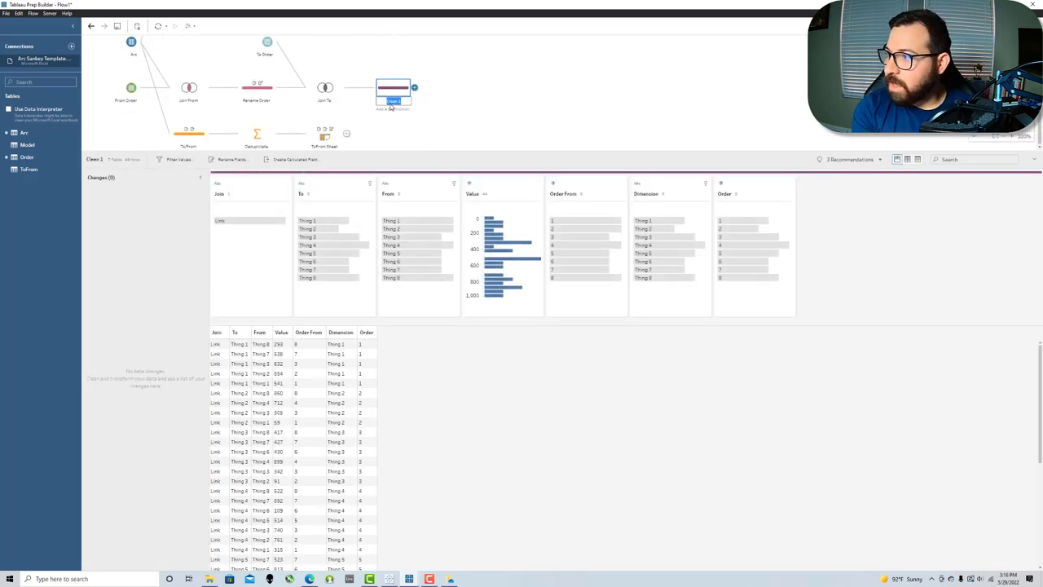
type("Rename Or")
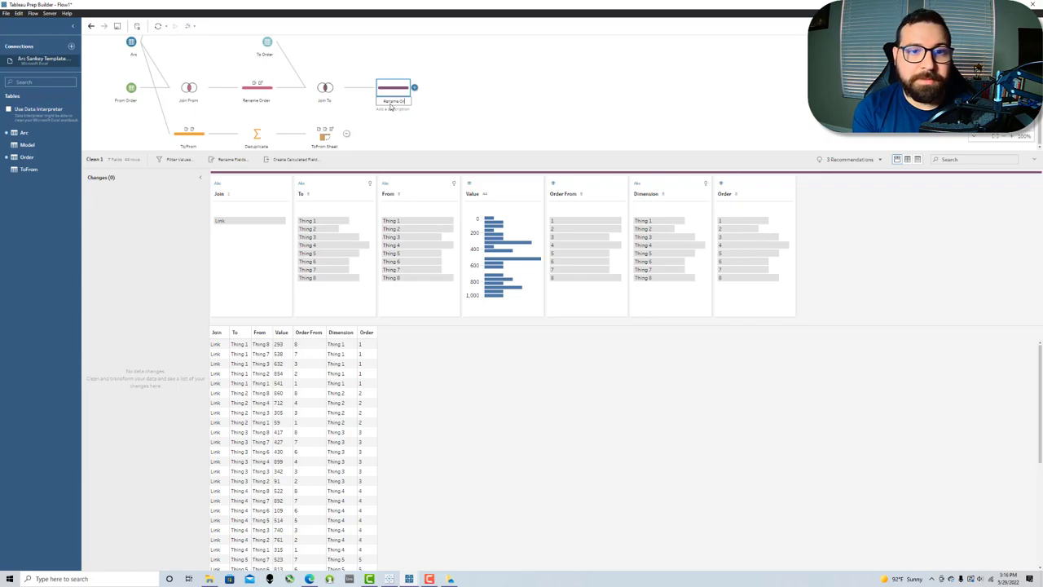
type("der")
key("Return")
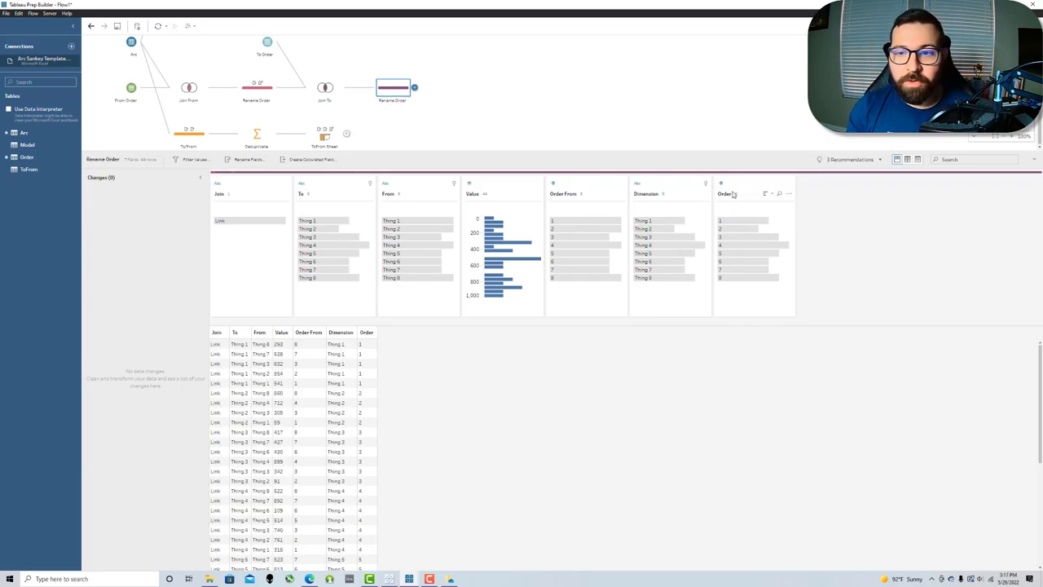
- In that step, rename the Order field to Order To and remove the Dimension field
double_click(724, 194)
type("Order To")
key("Return")
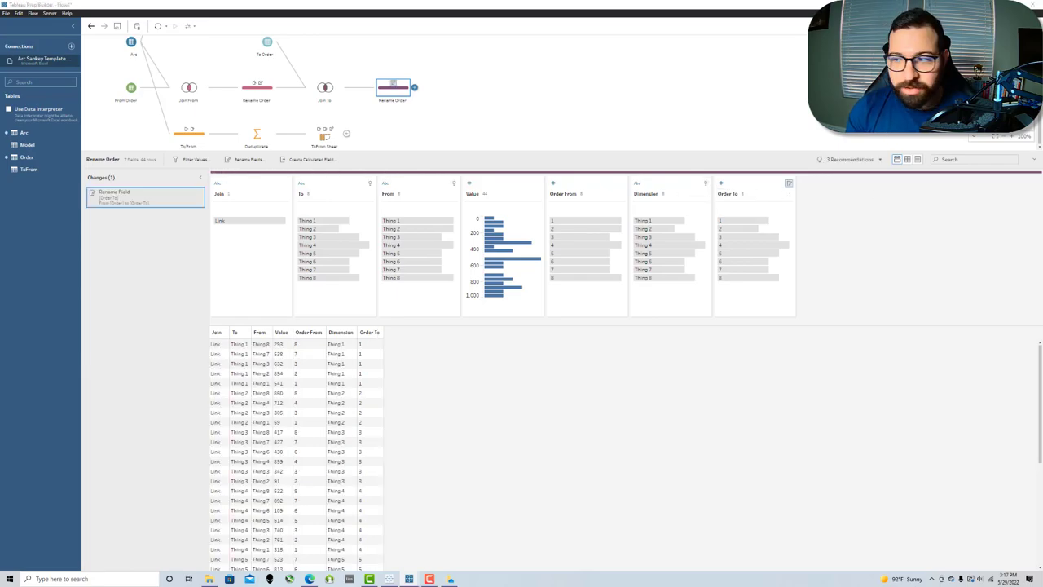
left_click(657, 189)
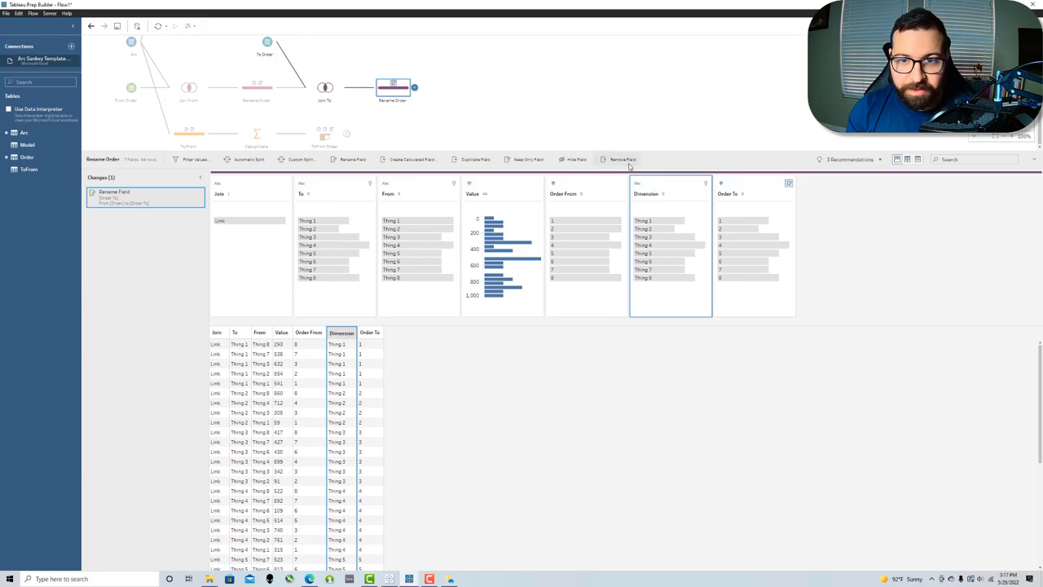
left_click(629, 160)
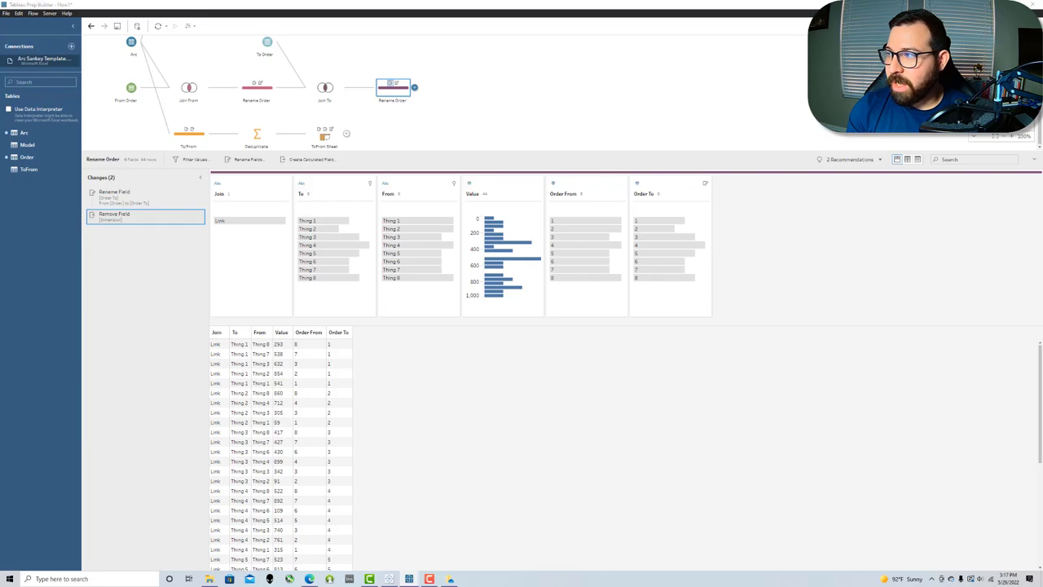
left_click(498, 92)
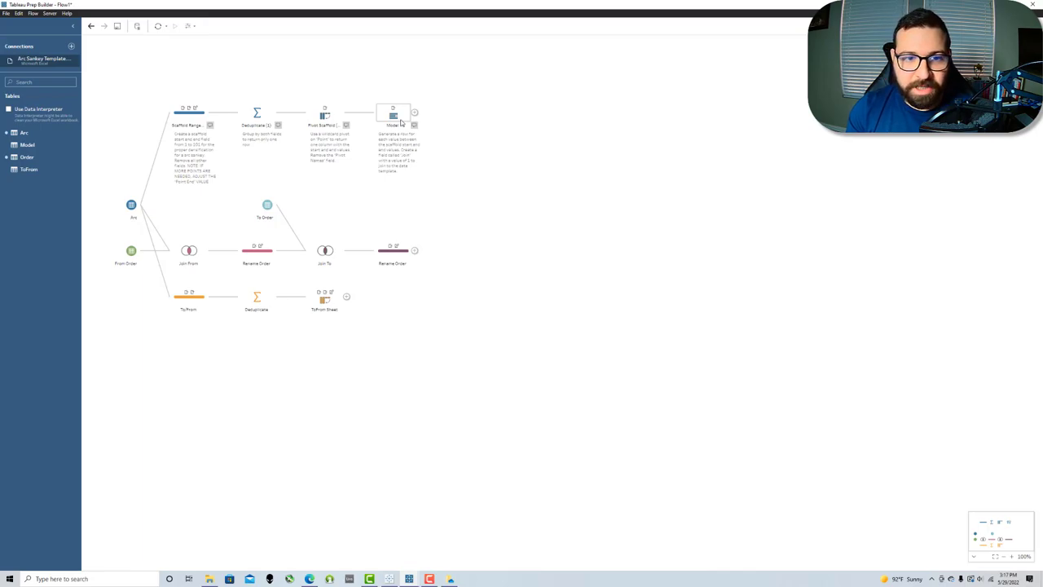
- Join Model with the second Rename Order on Join = Join, yielding 4,444 rows
left_click_drag(405, 119, 417, 259)
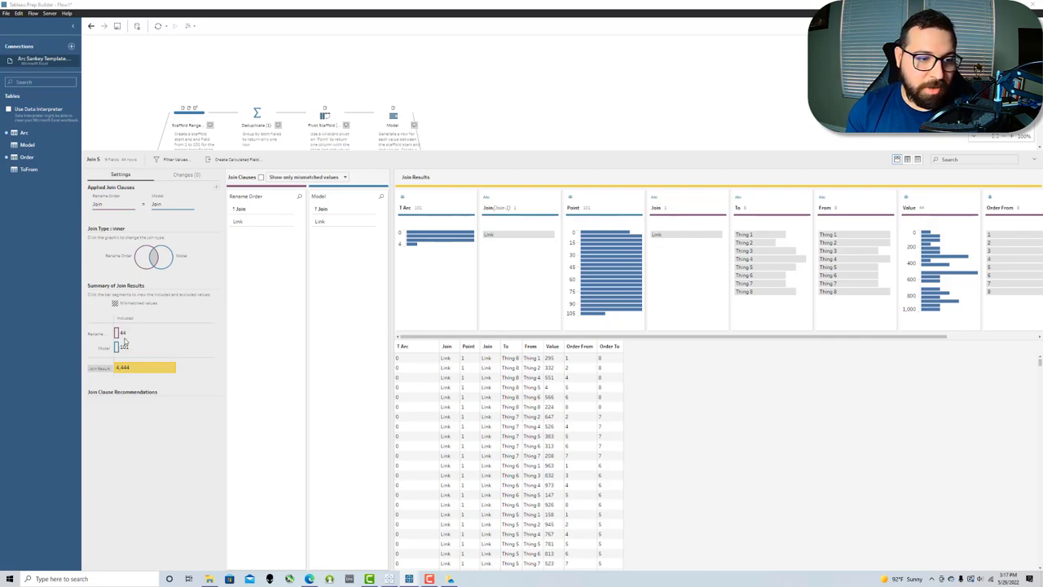
mouse_move(119, 334)
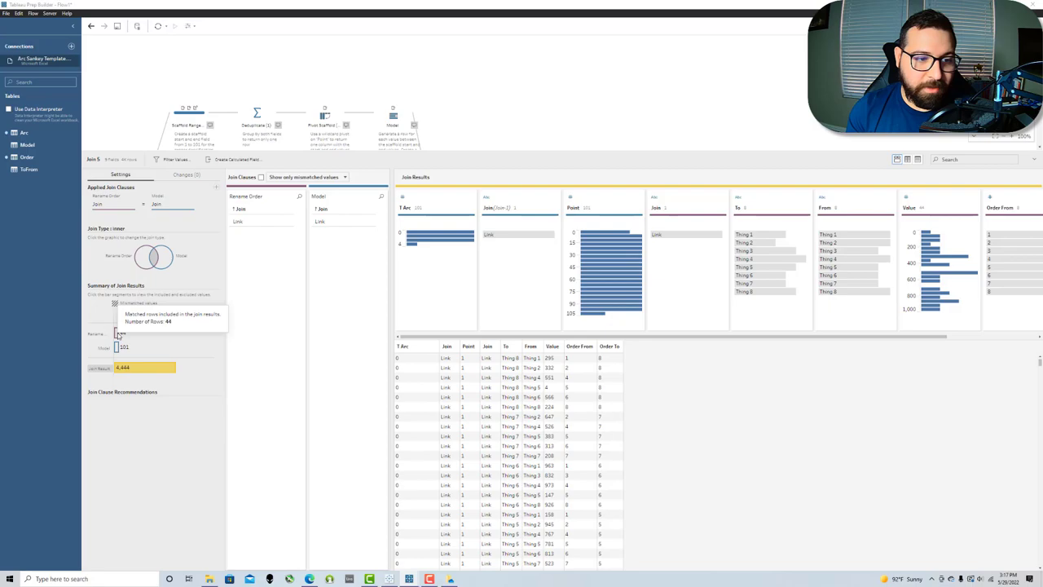
mouse_move(155, 369)
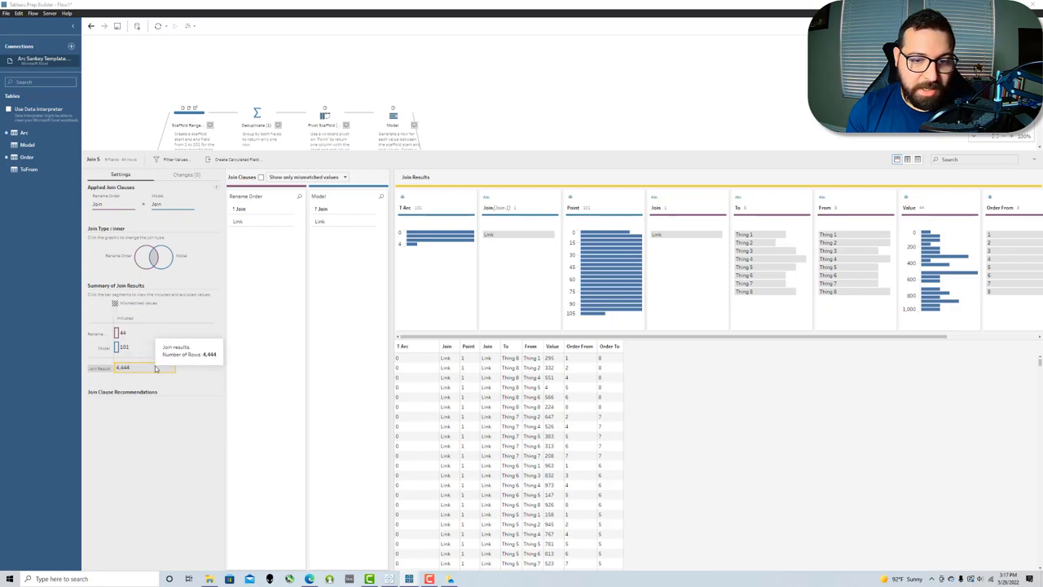
left_click(155, 368)
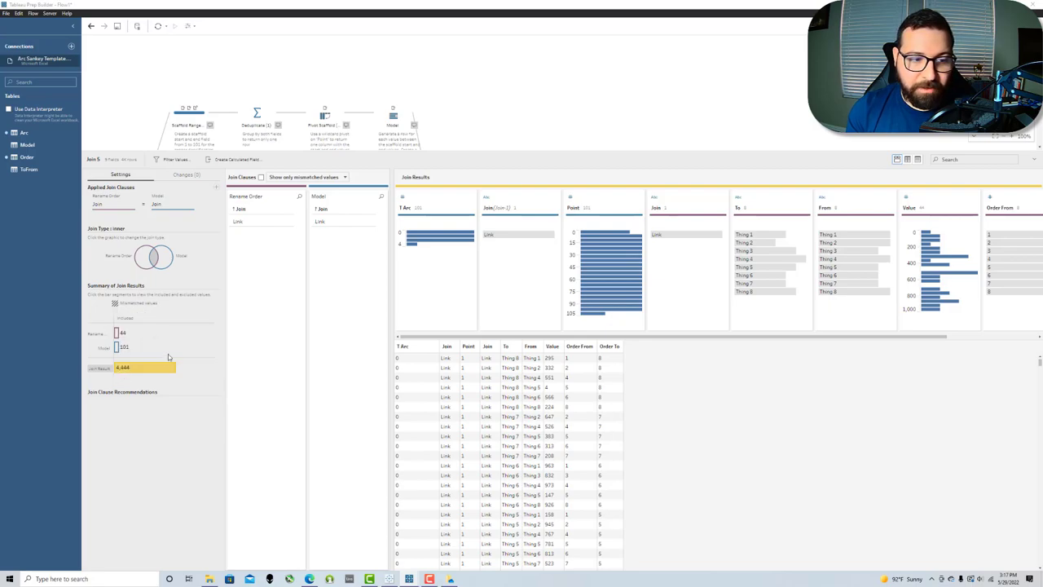
mouse_move(115, 336)
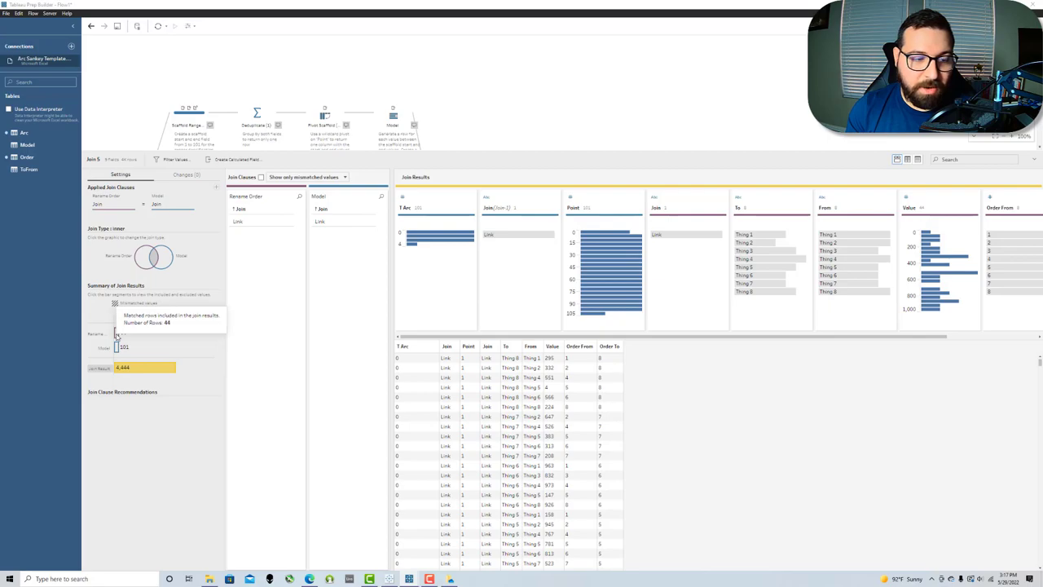
left_click_drag(316, 155, 334, 315)
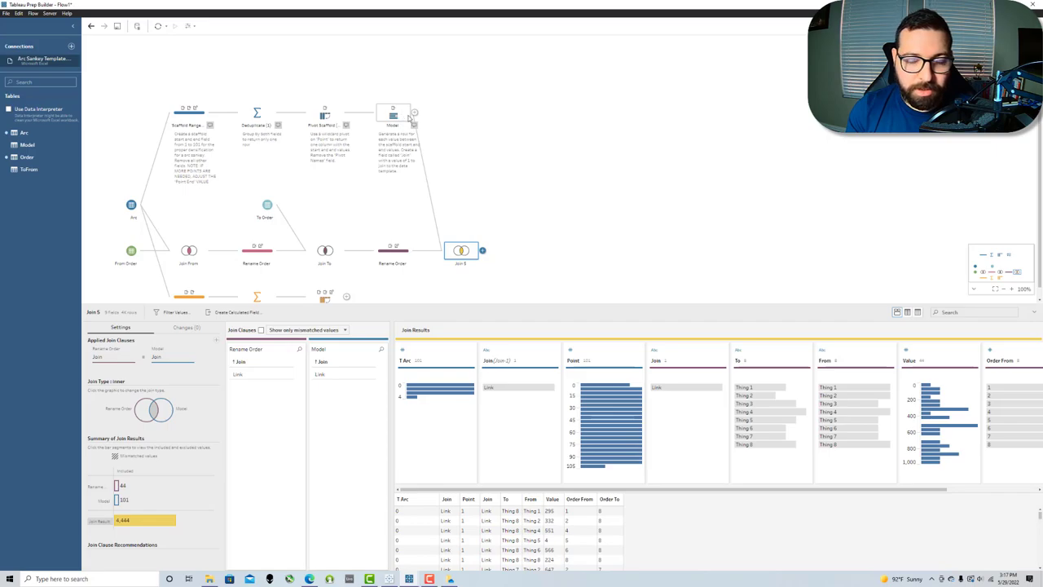
- Rename the Join 5 step to Densify
double_click(461, 264)
left_click(462, 265)
type("Densify")
key("Return")
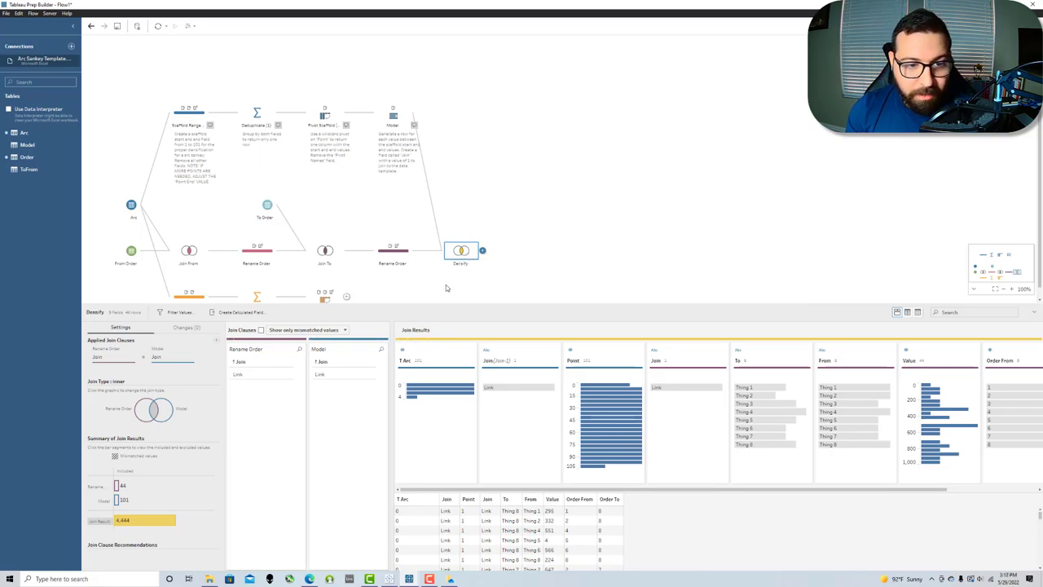
left_click(450, 289)
mouse_move(333, 305)
left_mouse_down()
mouse_move(519, 279)
mouse_move(489, 250)
mouse_move(326, 308)
left_mouse_up()
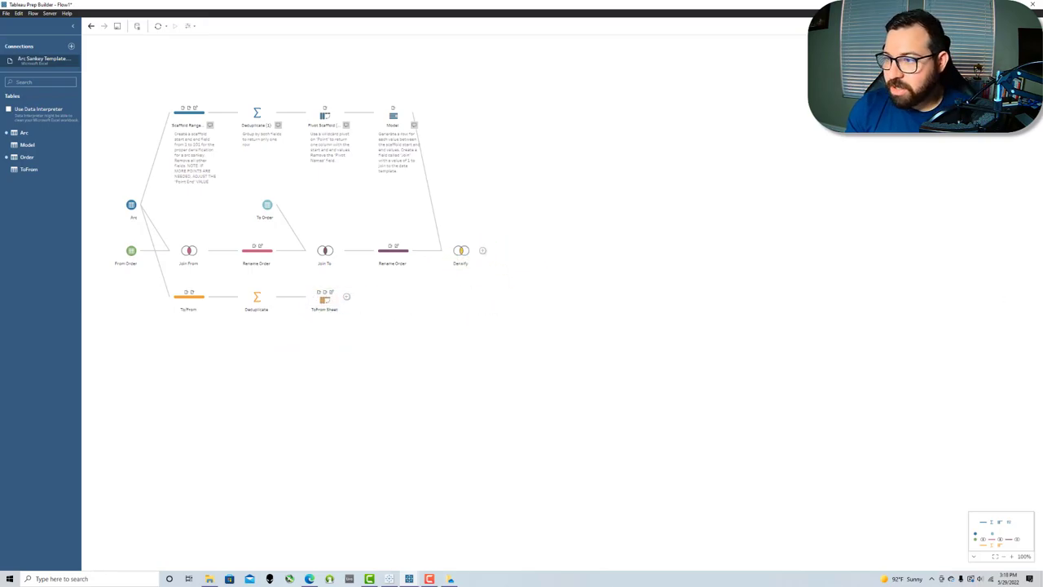
- Remove the redundant Join(Join-2) field from the Densify step
left_click(461, 251)
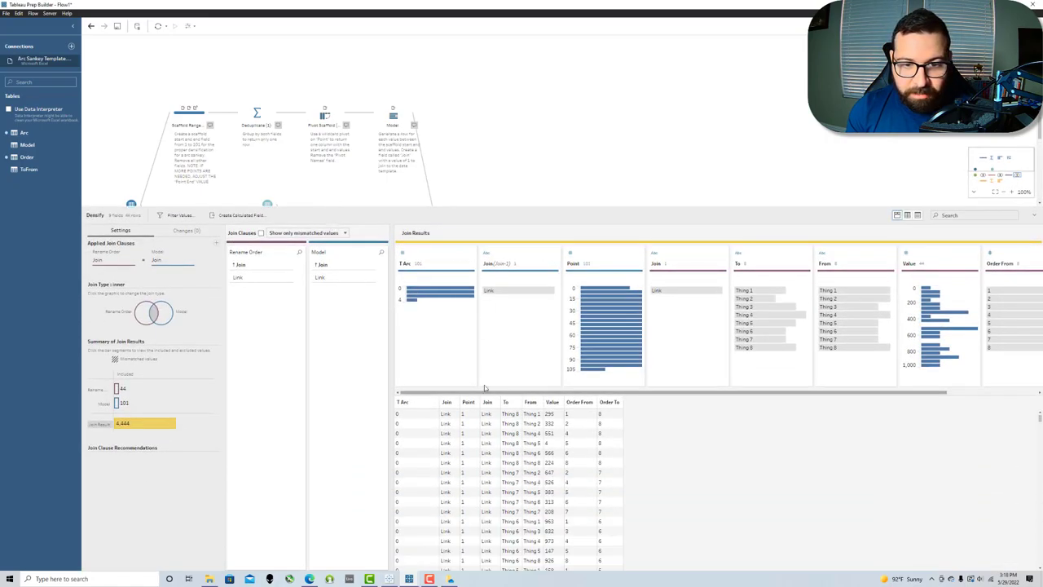
left_click(505, 265)
left_click(563, 215)
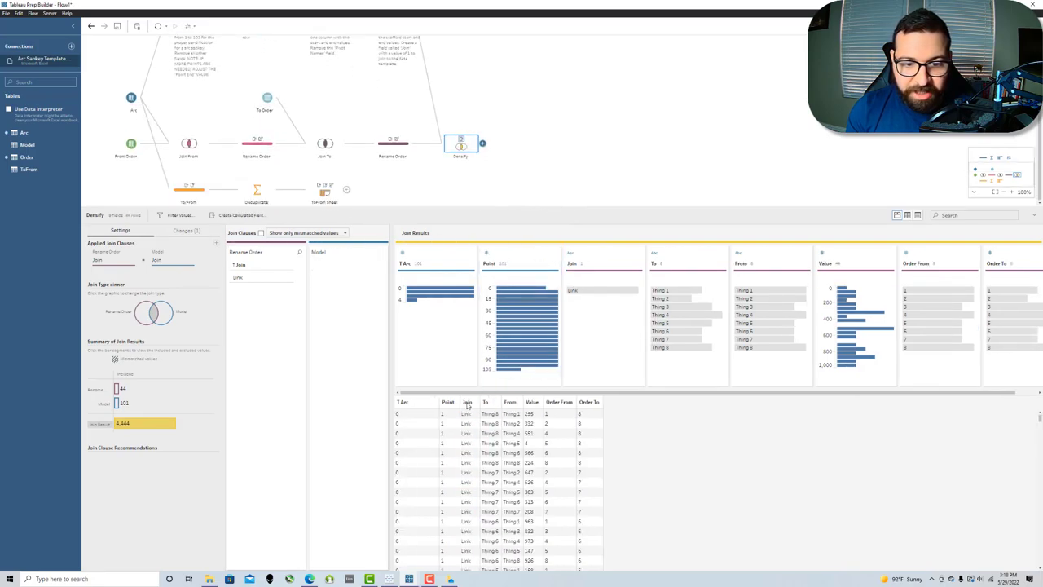
- Join ToFrom Sheet to Densify on Join = Join, producing 8,888 rows
left_click(362, 203)
left_click_drag(322, 308, 486, 252)
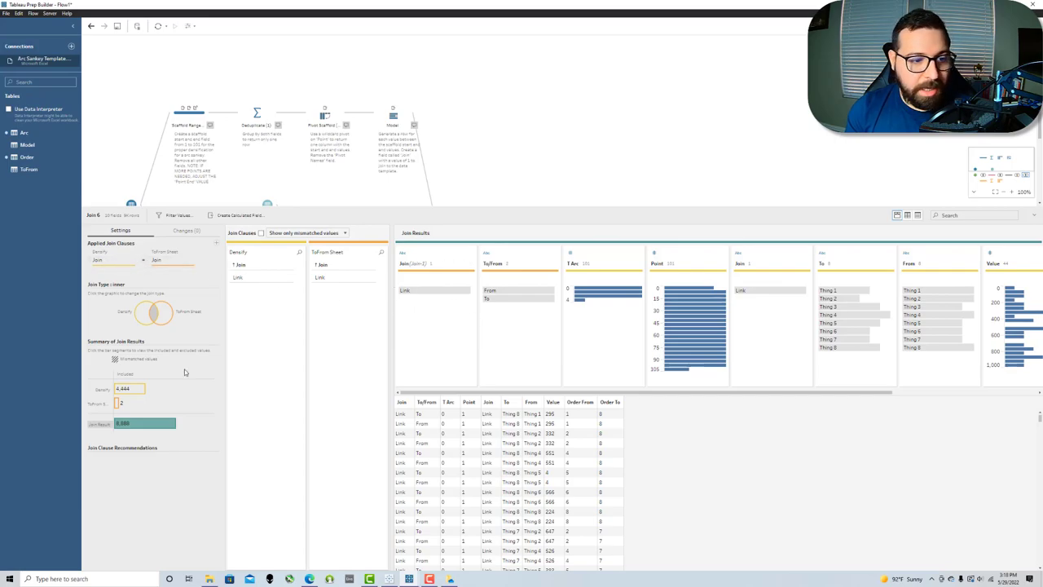
mouse_move(143, 428)
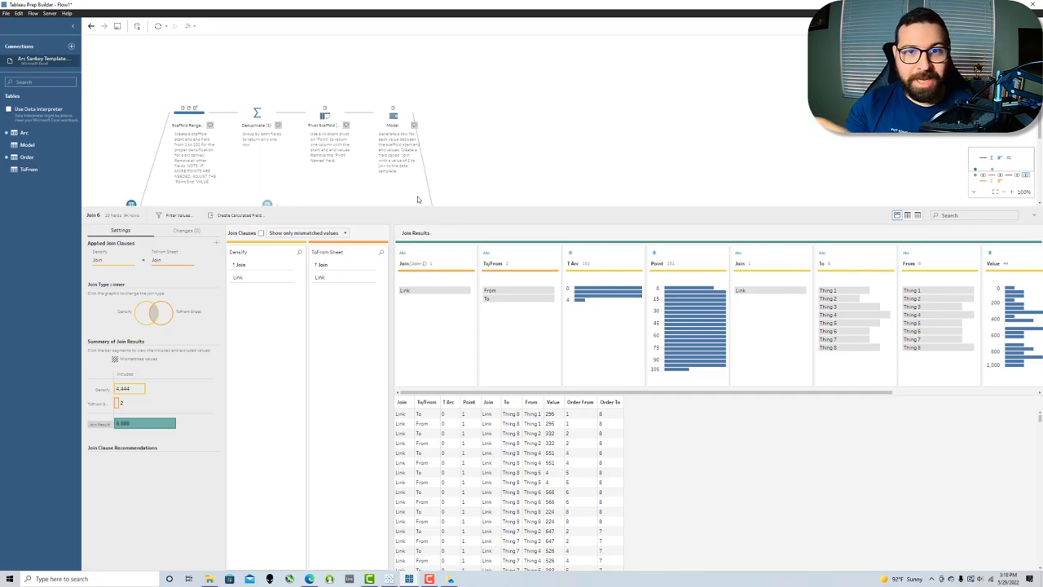
- Rename the new join step Redensify
left_click(417, 199)
double_click(529, 263)
type("Join")
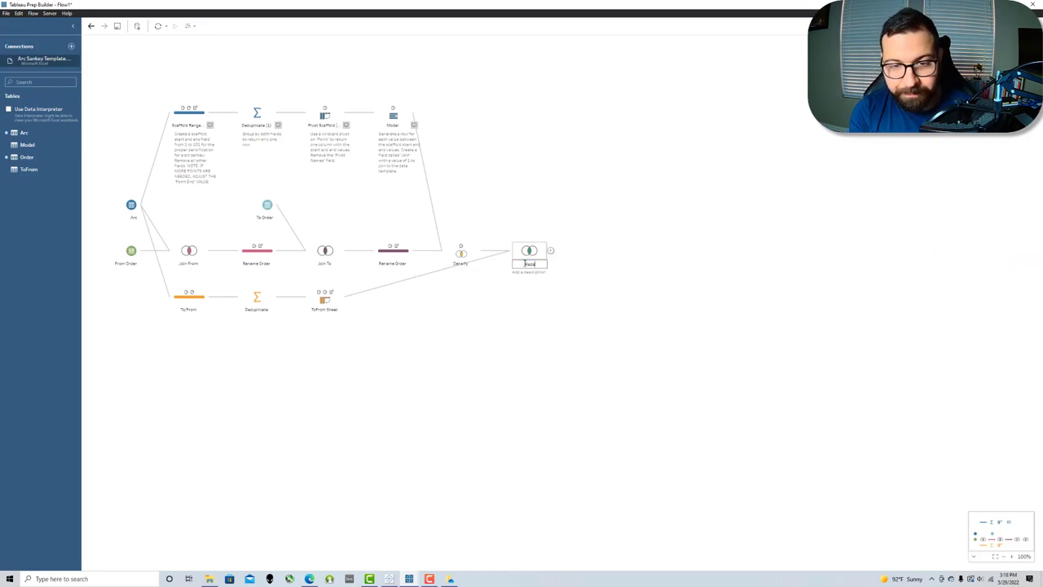
key("Return")
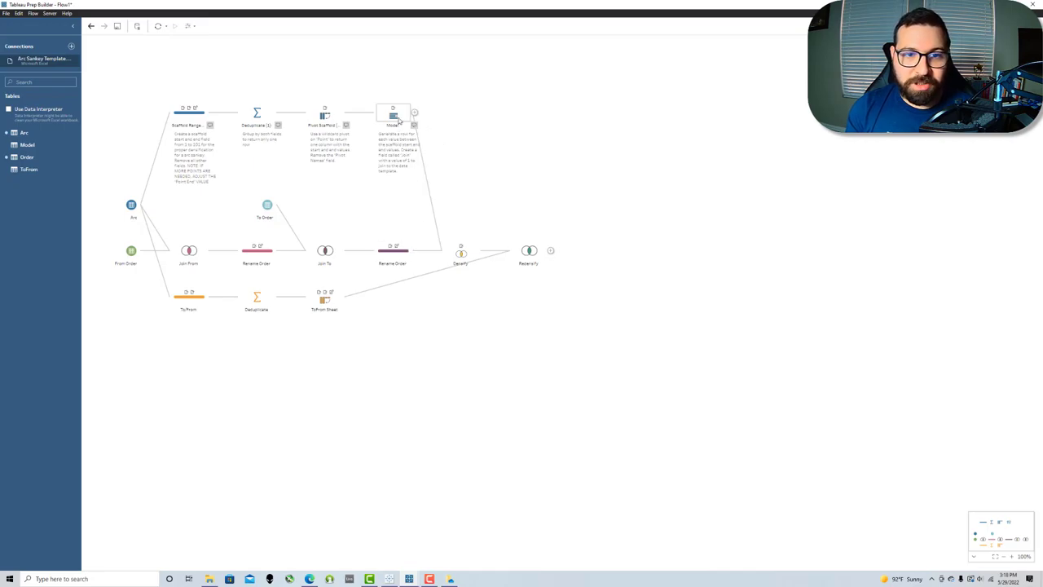
- Remove both Join fields from Redensify, then switch to the Tableau Desktop workbook
left_click(465, 262)
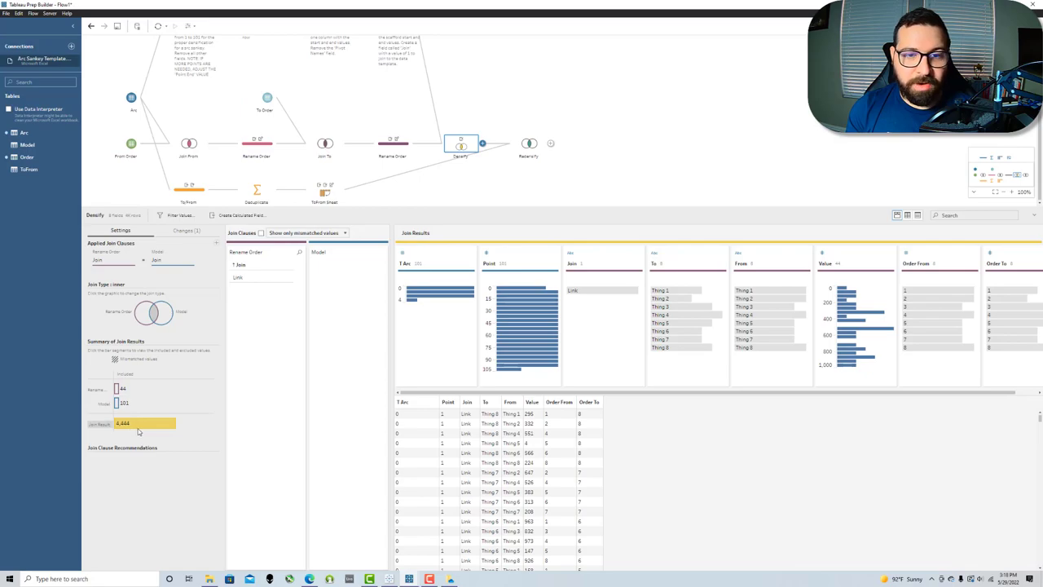
left_click(525, 149)
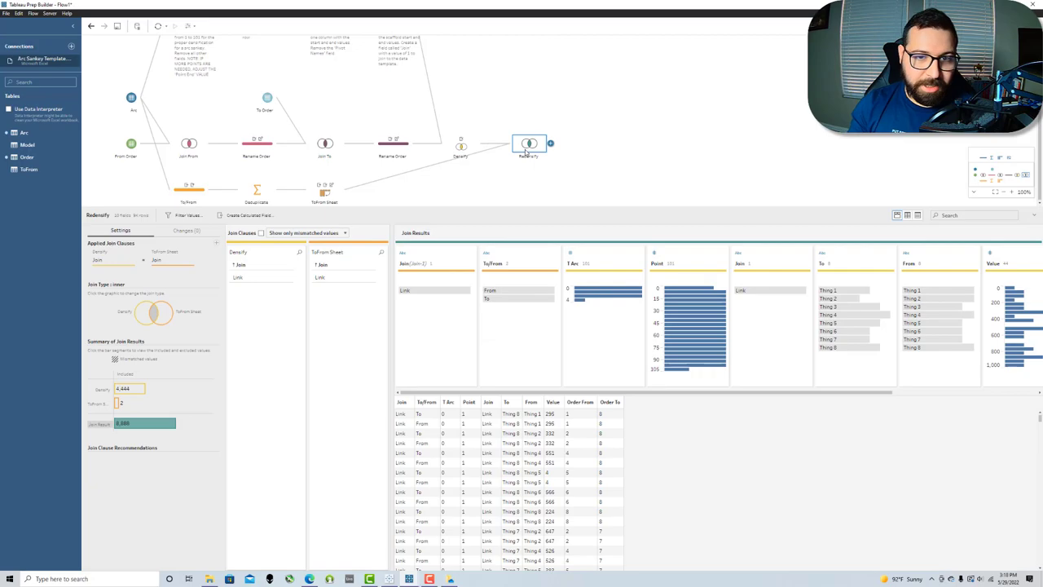
left_click(583, 159)
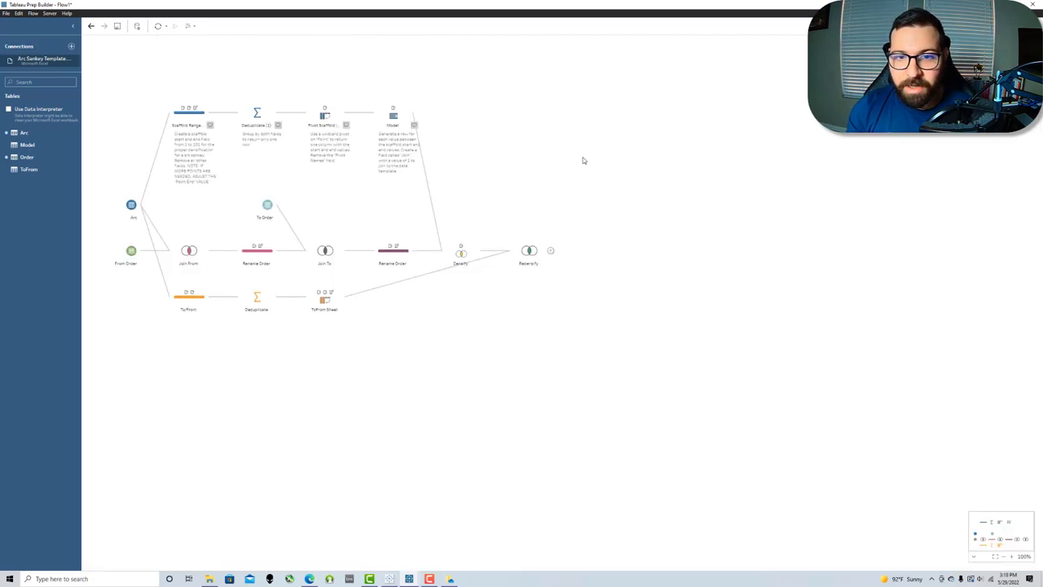
left_click(531, 250)
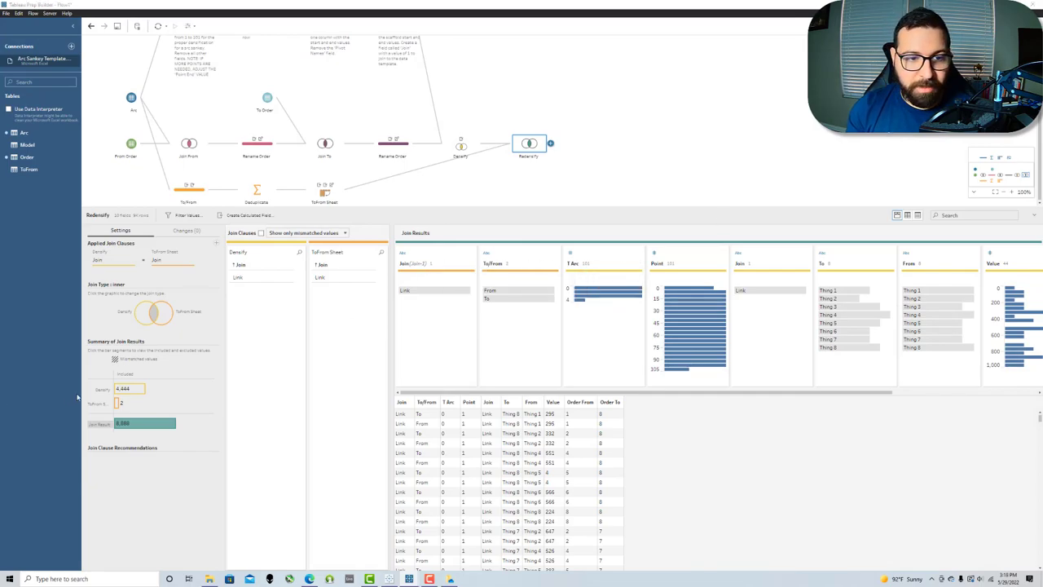
left_click(489, 427)
left_click(404, 405, "ctrl")
left_click(314, 215)
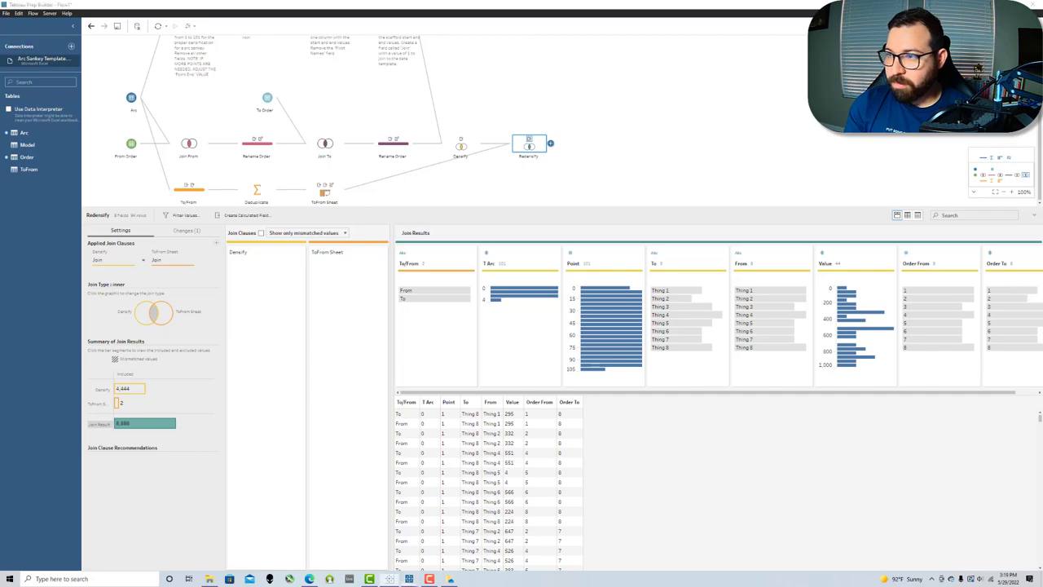
key("alt+Tab")
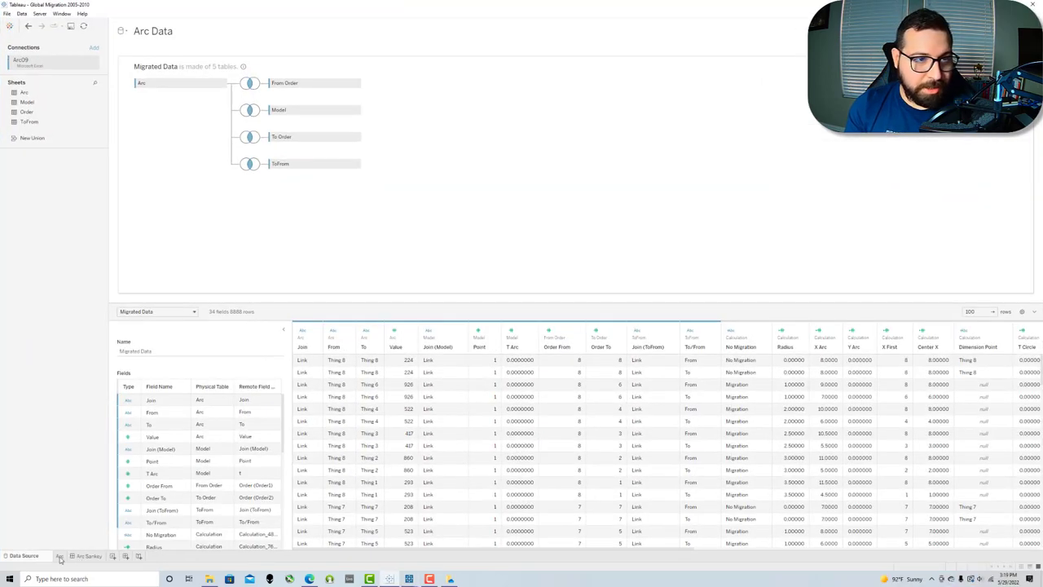
- On the Arc worksheet, delete the Abbr Final, From Abbr and To Abbr fields
left_click(59, 557)
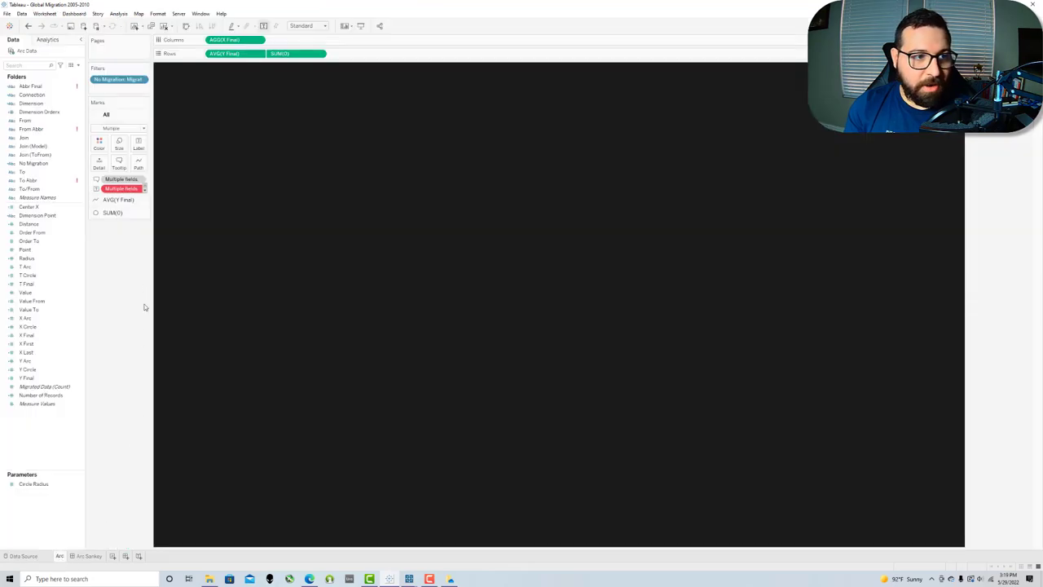
left_click(41, 88)
left_click(37, 129, "ctrl")
left_click(37, 180, "ctrl")
right_click(50, 181)
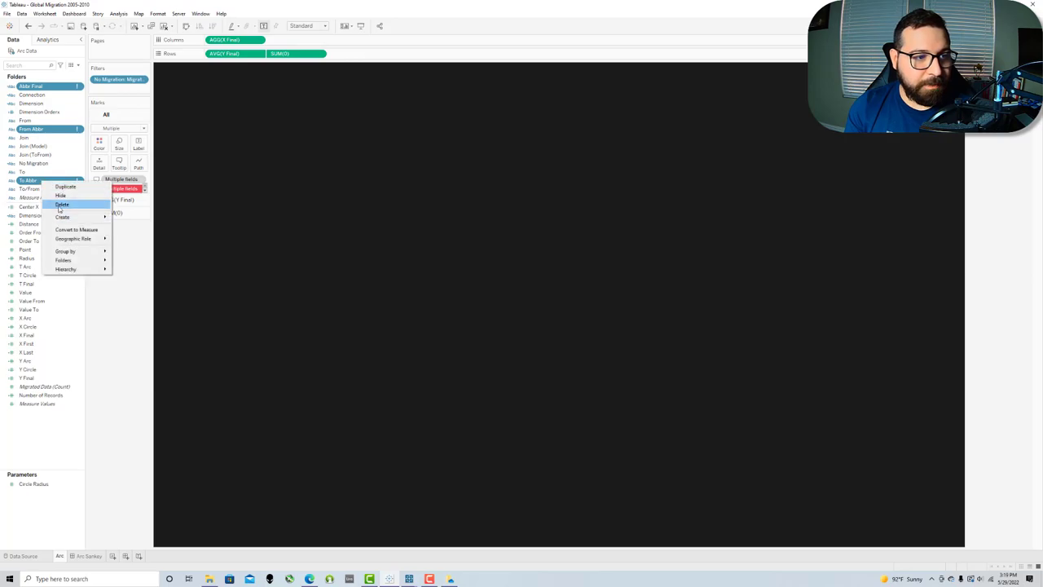
left_click(61, 204)
left_click(588, 319)
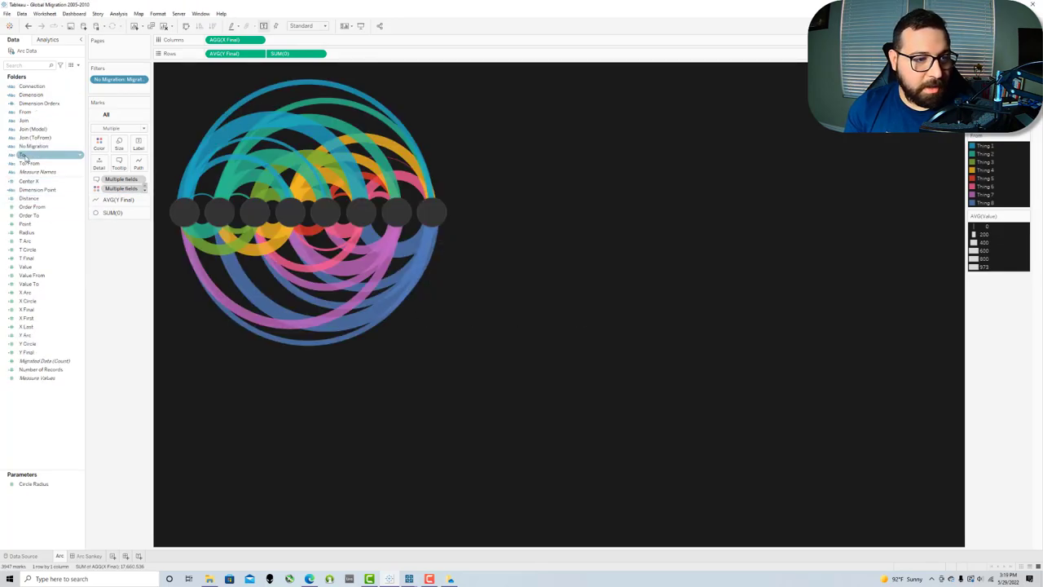
- Review the Dimension and Connection calculation formulas
right_click(32, 95)
left_click(57, 140)
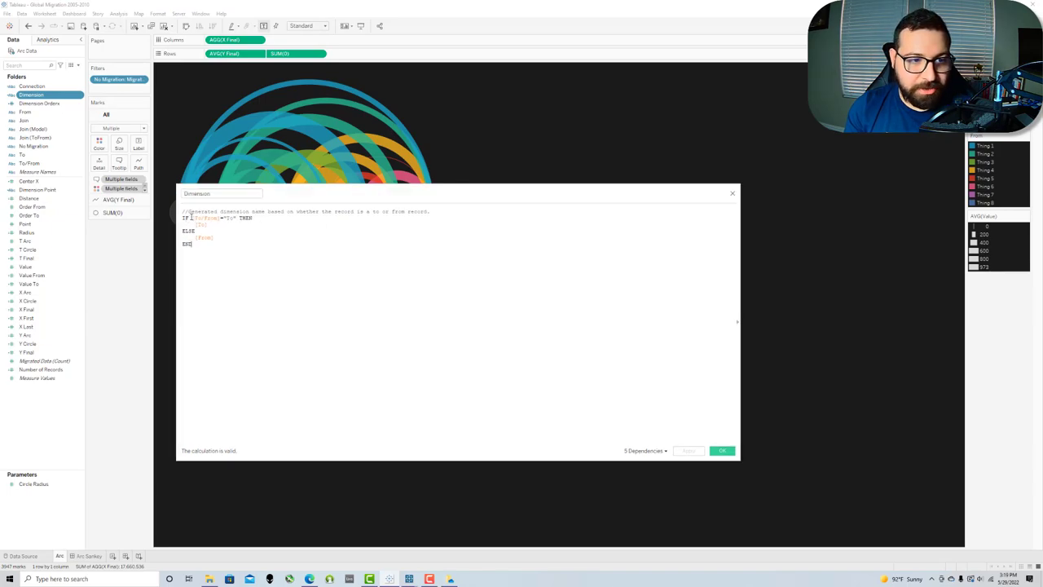
left_click(732, 193)
left_click(30, 87)
right_click(29, 87)
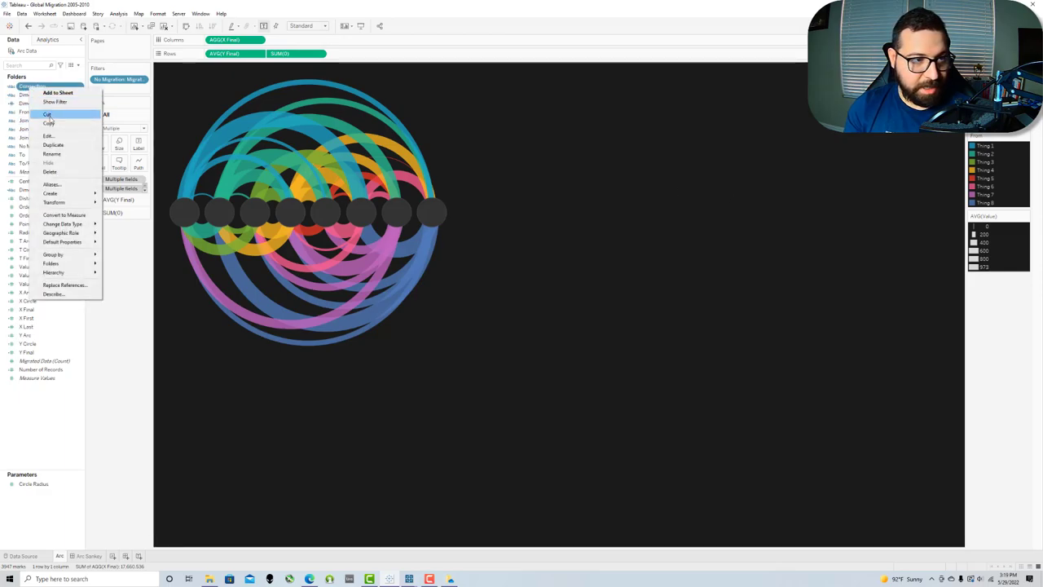
left_click(49, 137)
left_click_drag(253, 217, 181, 218)
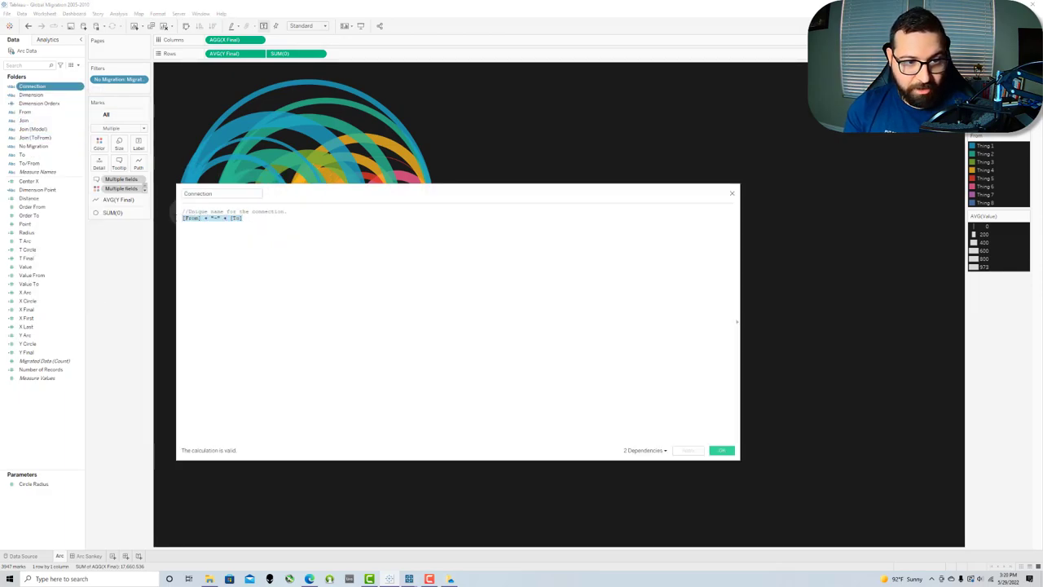
left_click(189, 222)
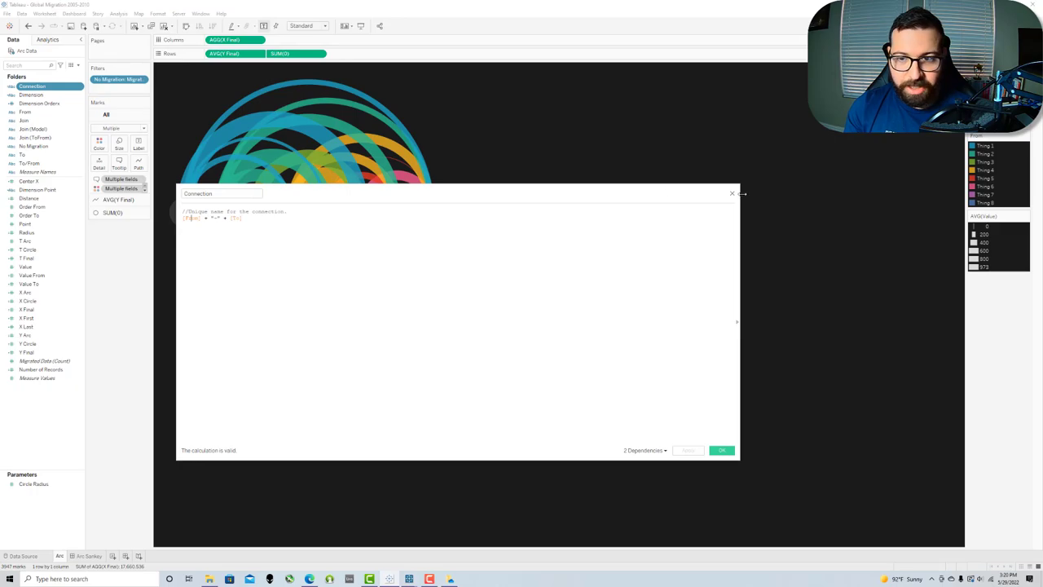
left_click(731, 194)
- Review the Dimension Orders and No Migration calculations, then return to Tableau Prep Builder
left_click(26, 104)
right_click(26, 105)
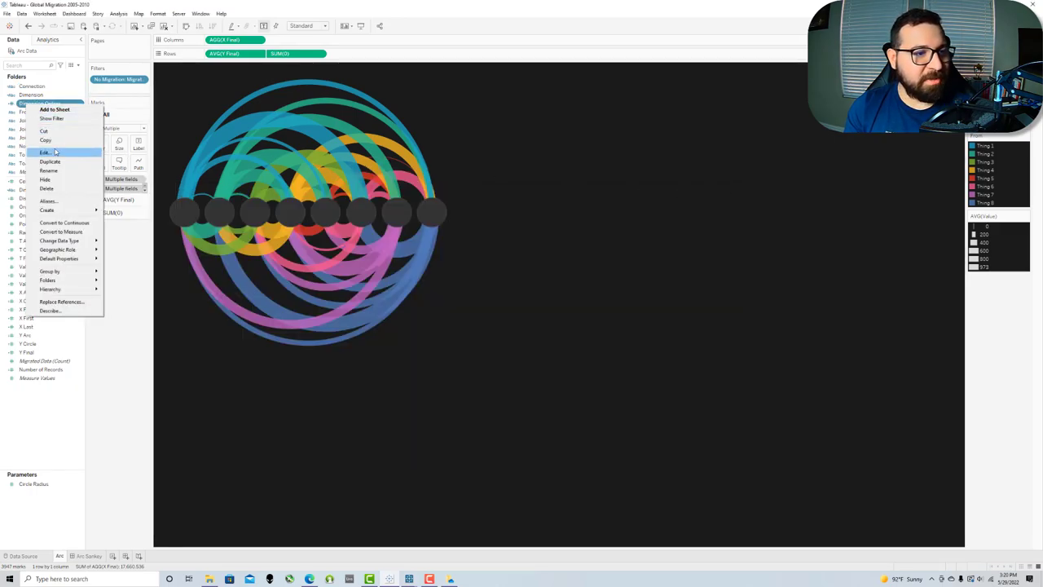
left_click(41, 111)
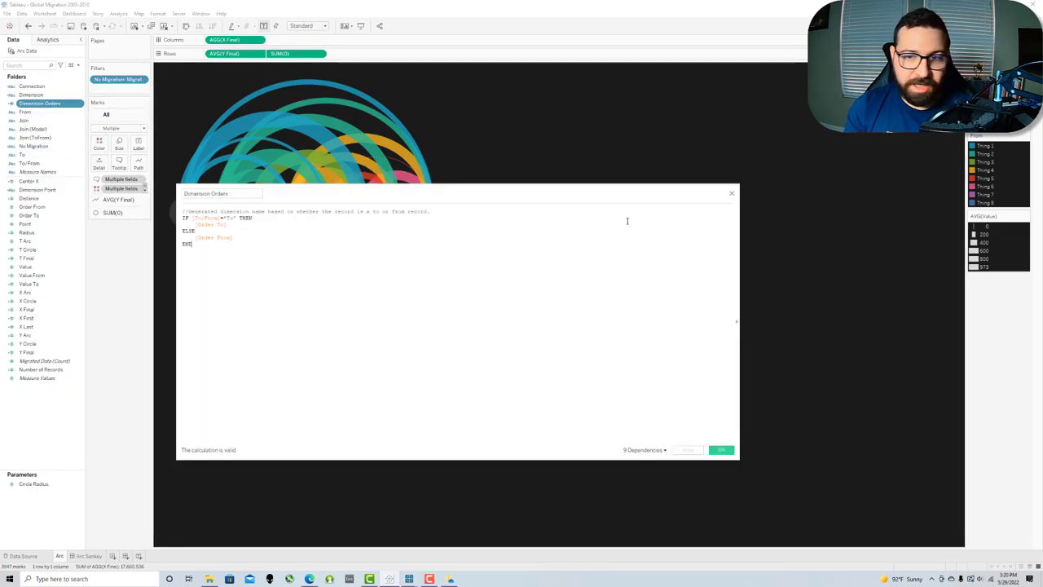
left_click(732, 193)
right_click(32, 146)
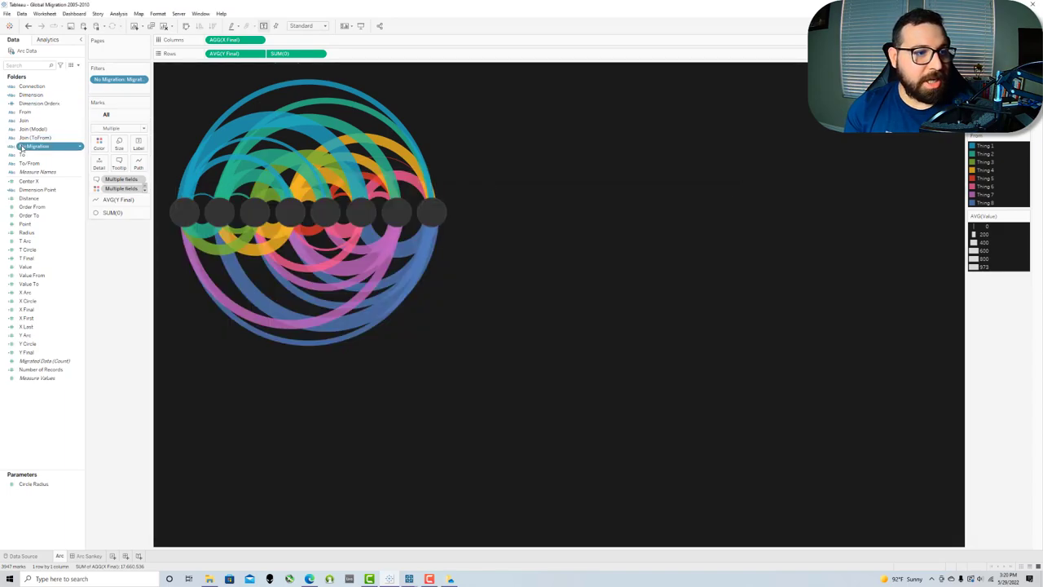
left_click(51, 193)
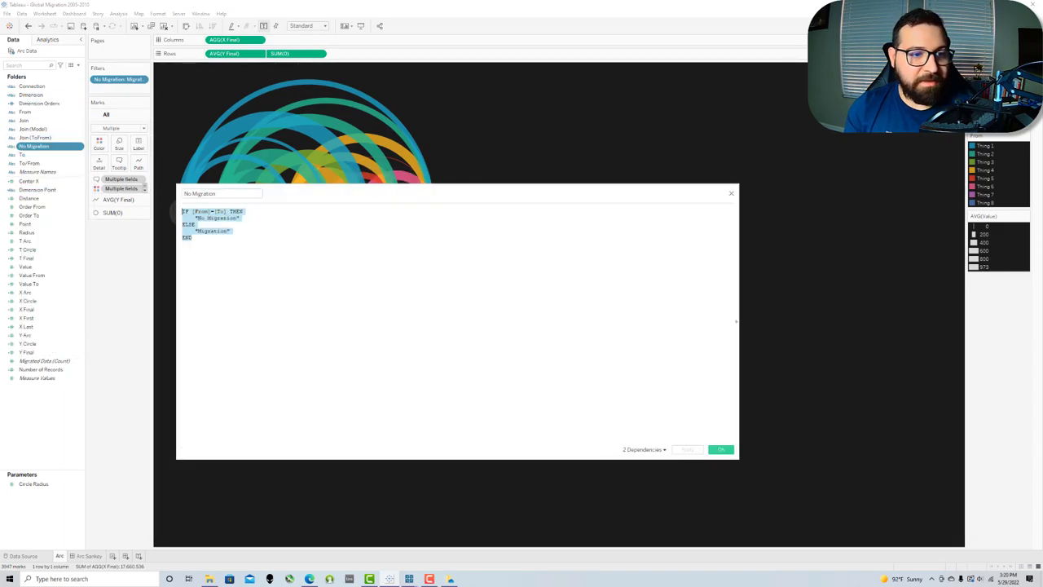
left_click(731, 193)
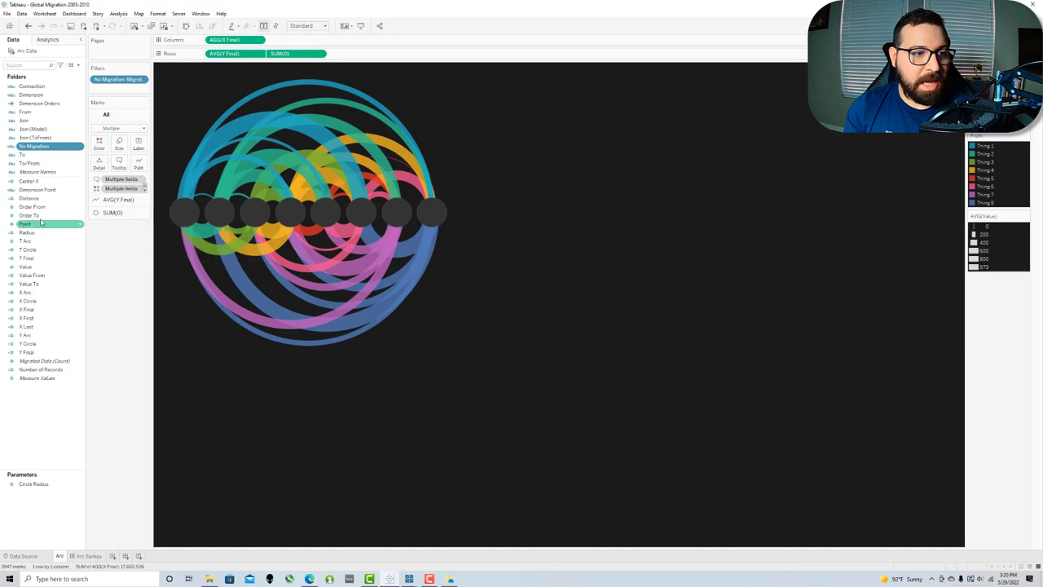
mouse_move(274, 159)
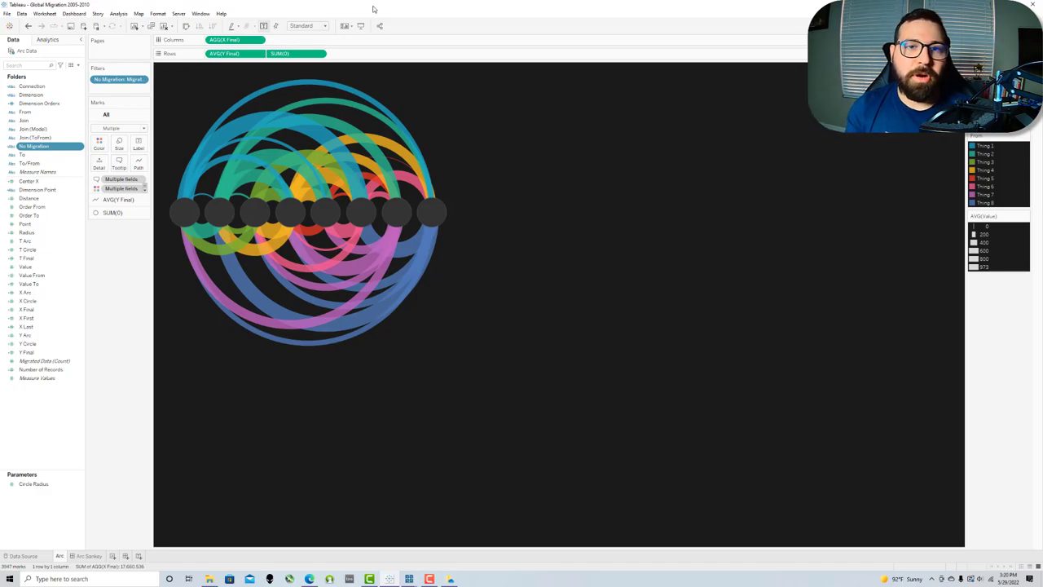
key("alt+Tab")
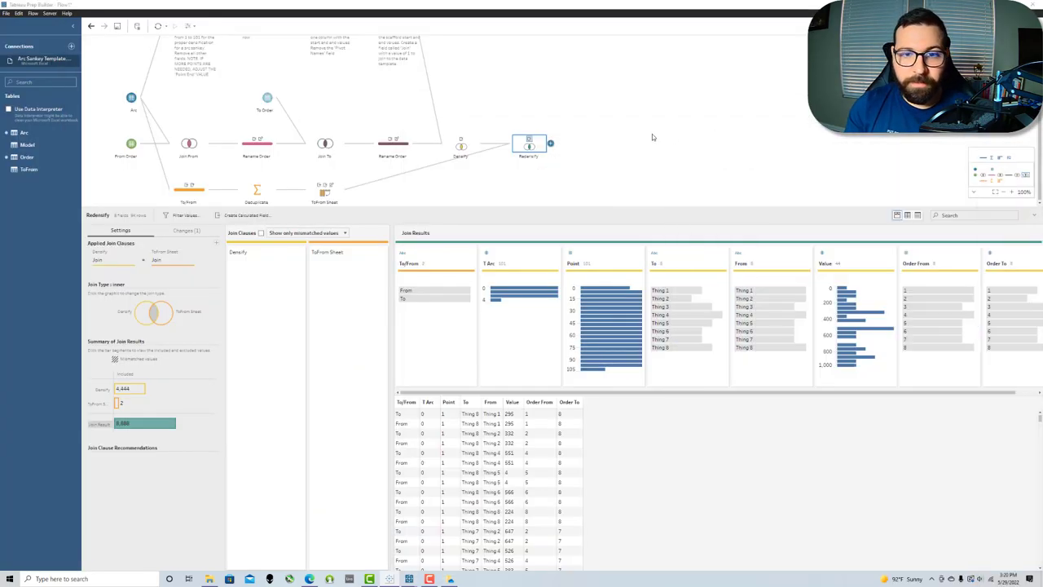
- Add a clean step after Redensify and name it Desktop Calcs
left_click(550, 144)
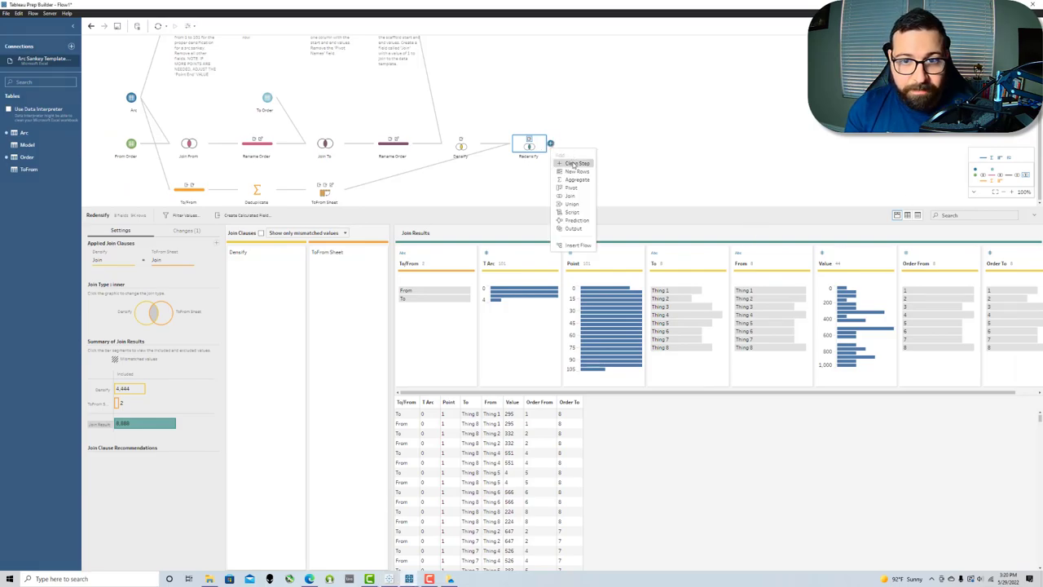
left_click(571, 164)
double_click(585, 156)
type("Densify")
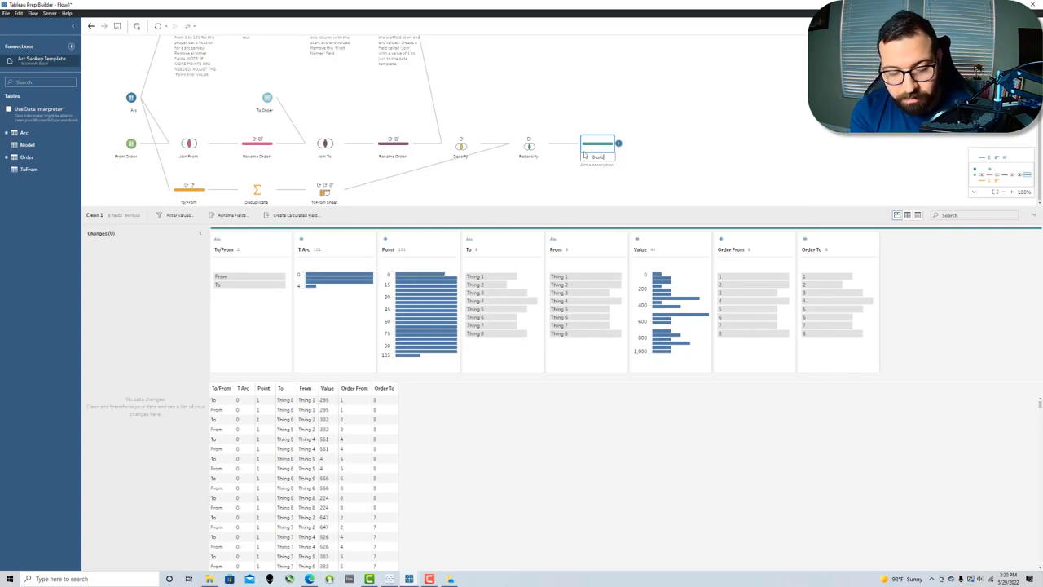
type(" Calcs")
key("Return")
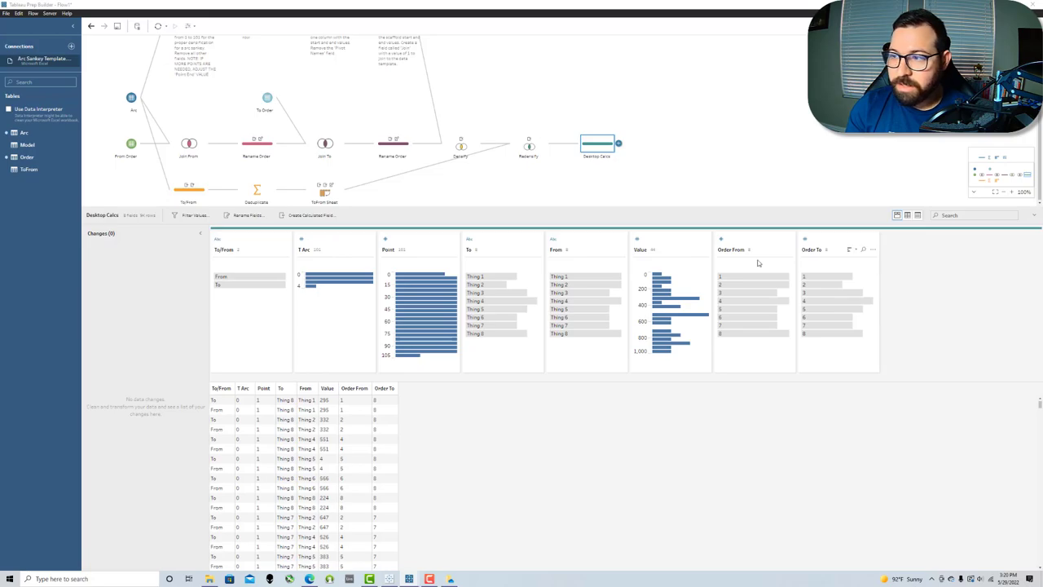
- Create calculated field Dimension: IF [To/From] = "To" THEN [To] ELSE [From] END
left_click(313, 215)
type("Dimension")
left_click(379, 266)
type("IF [To/From]")
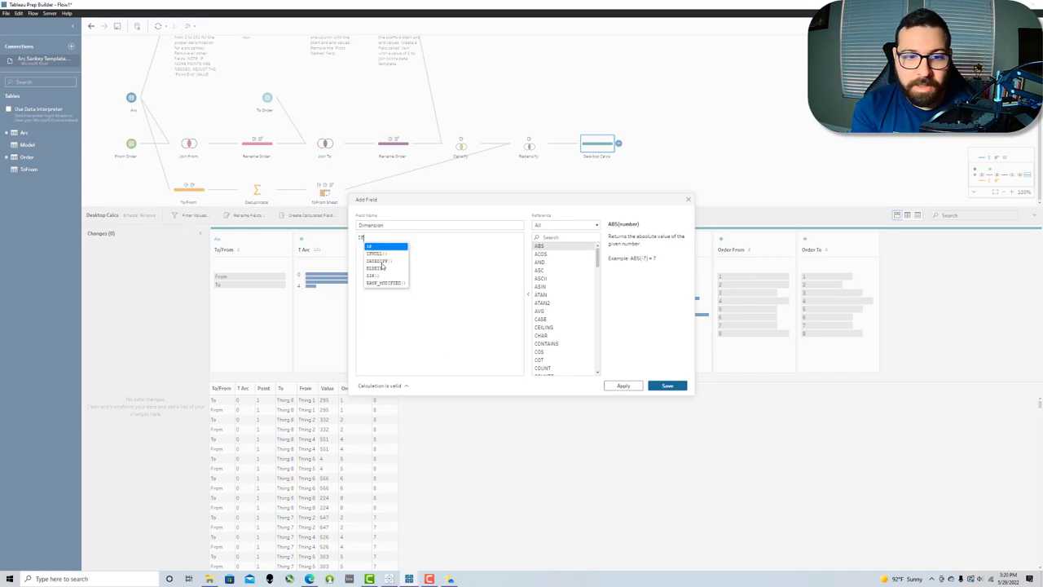
key("Return")
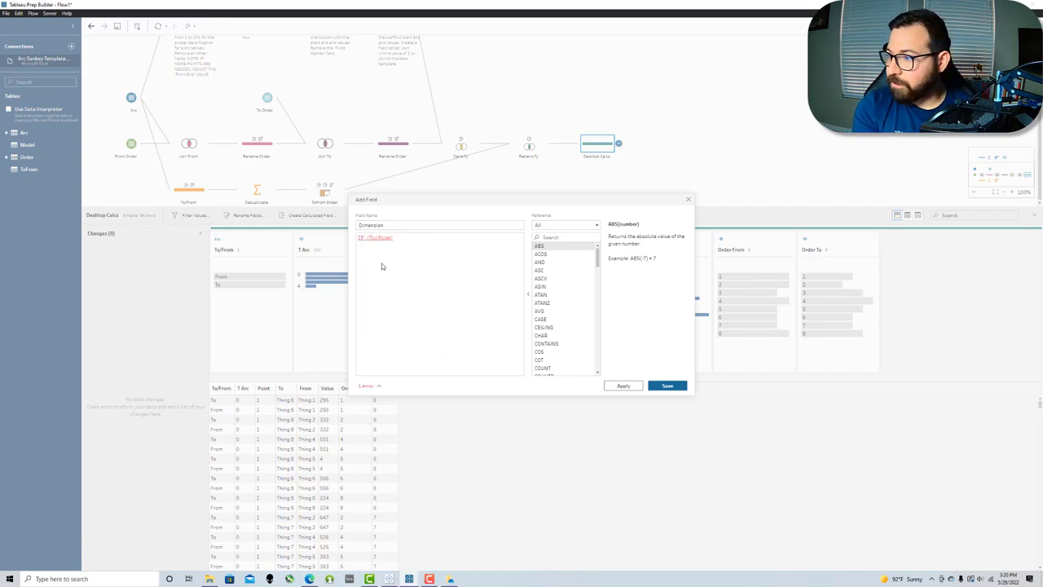
type("= \"To")
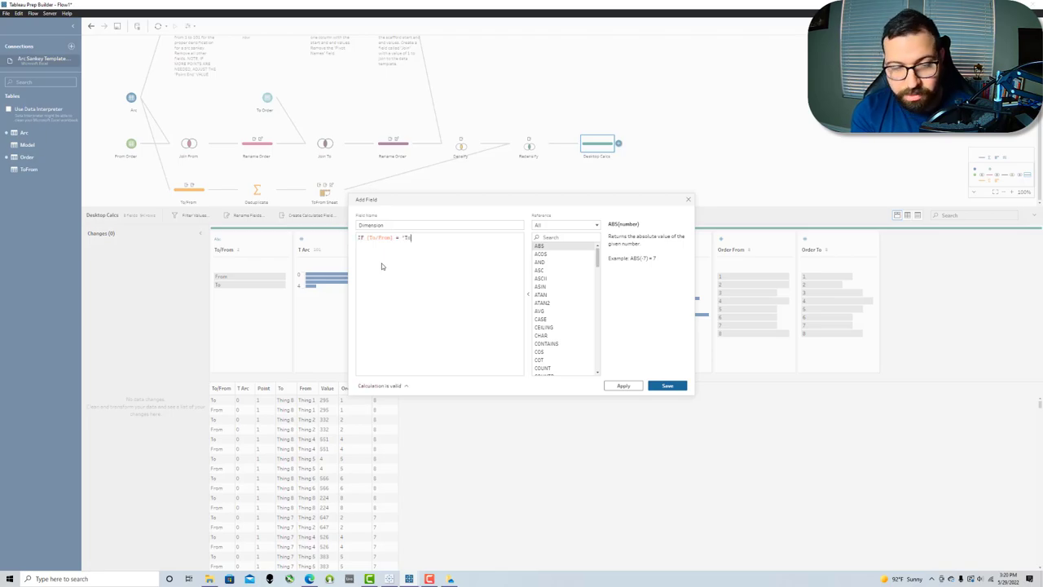
key("Return")
type("TH")
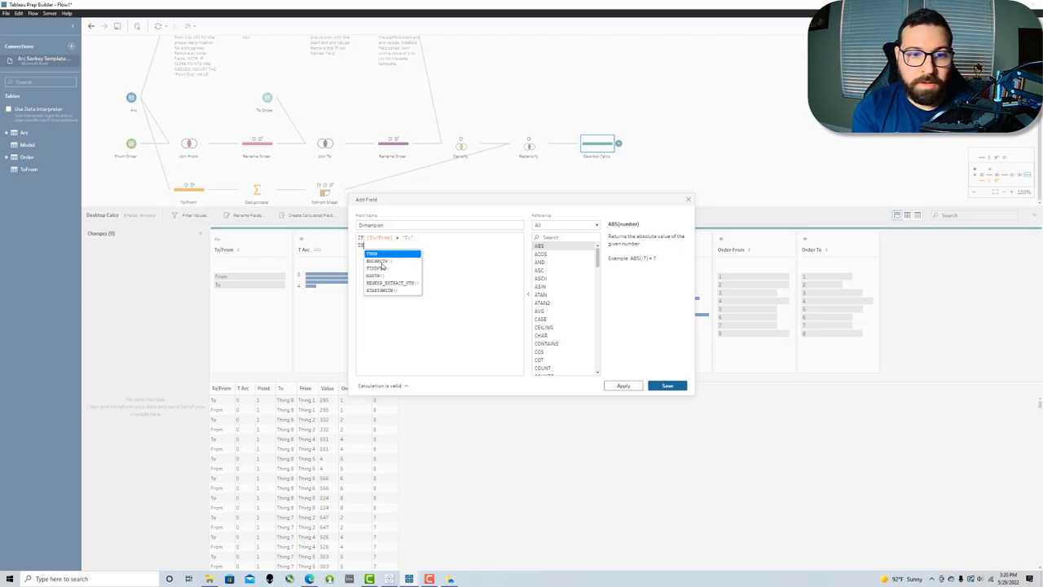
type("EN [To]")
key("Return")
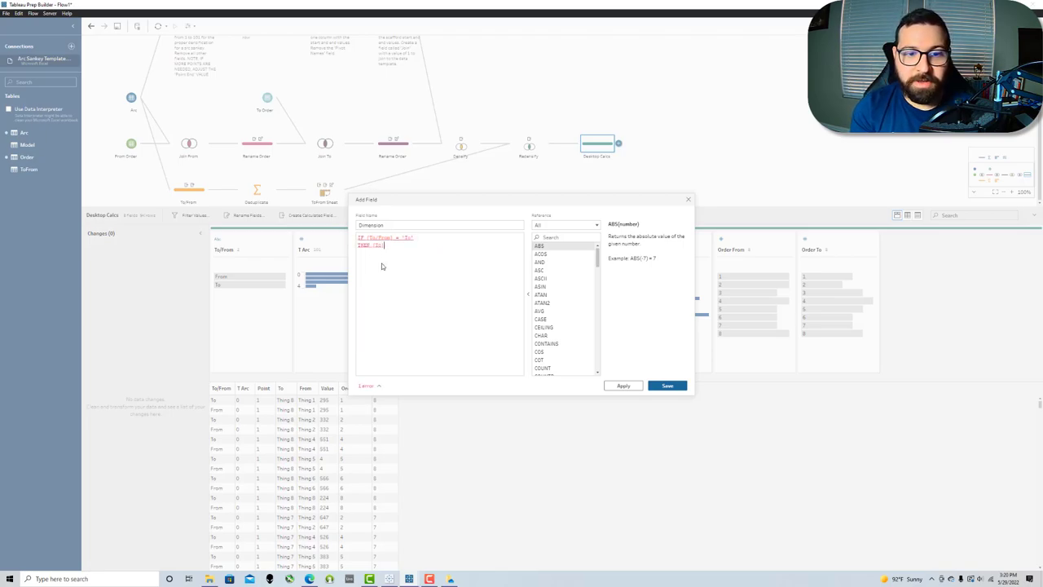
type("ELSE [O")
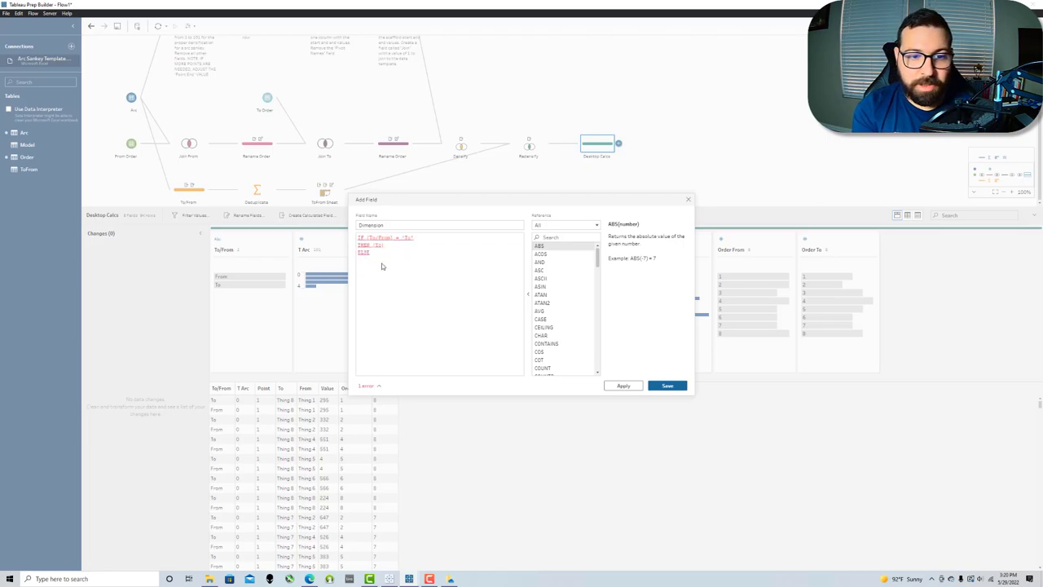
key("Return")
key("Return")
type("END")
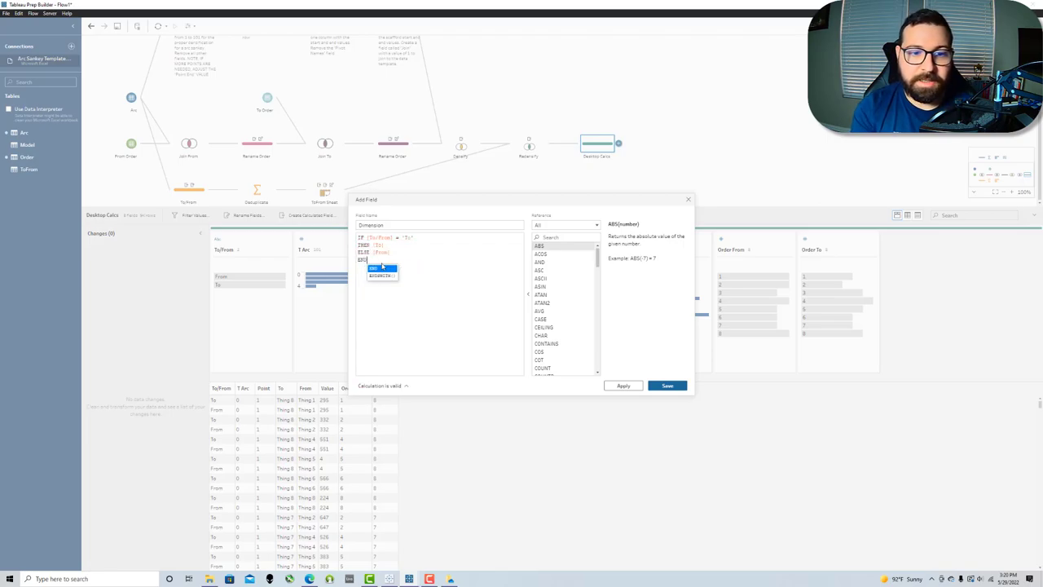
left_click(658, 385)
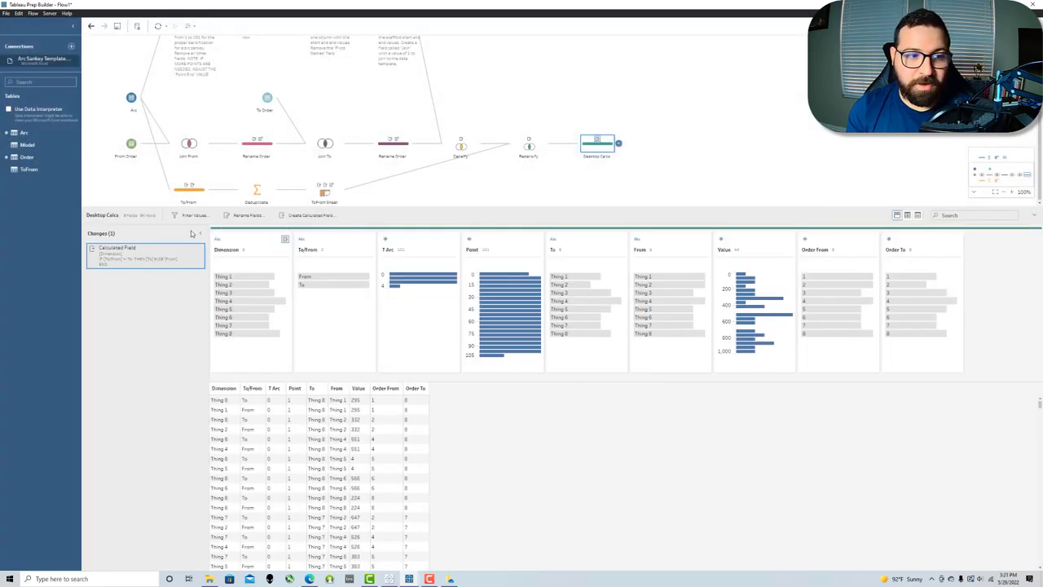
- Create calculated field Connection as [From] + '-' + [To]
left_click(339, 225)
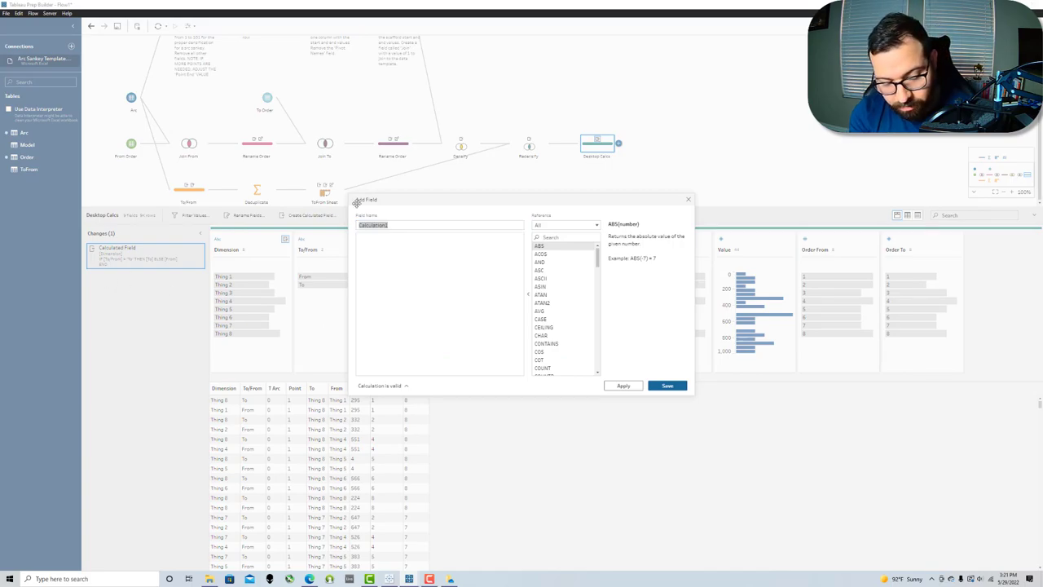
left_click(400, 223)
type("Connecti")
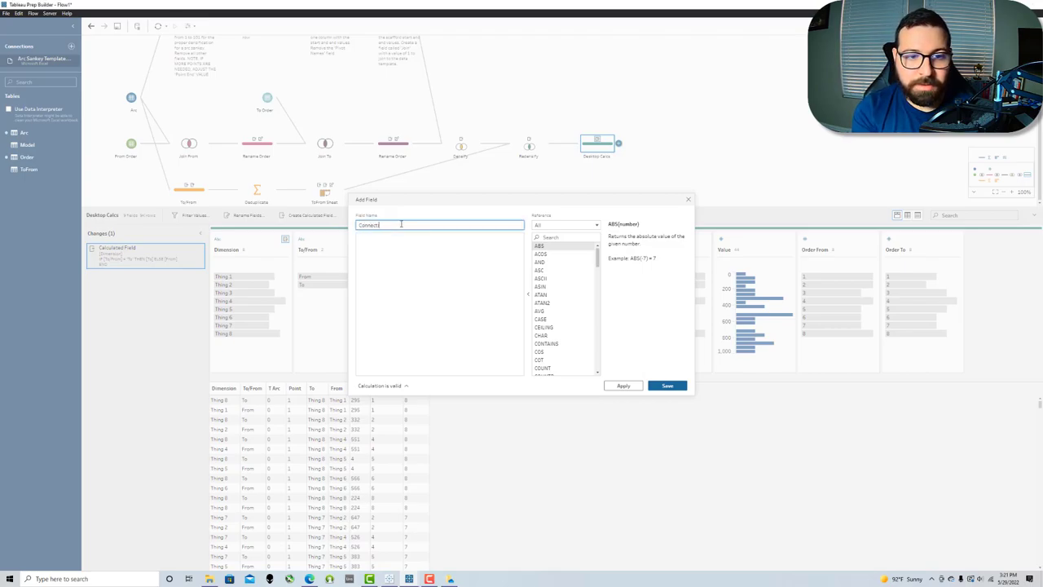
left_click(404, 268)
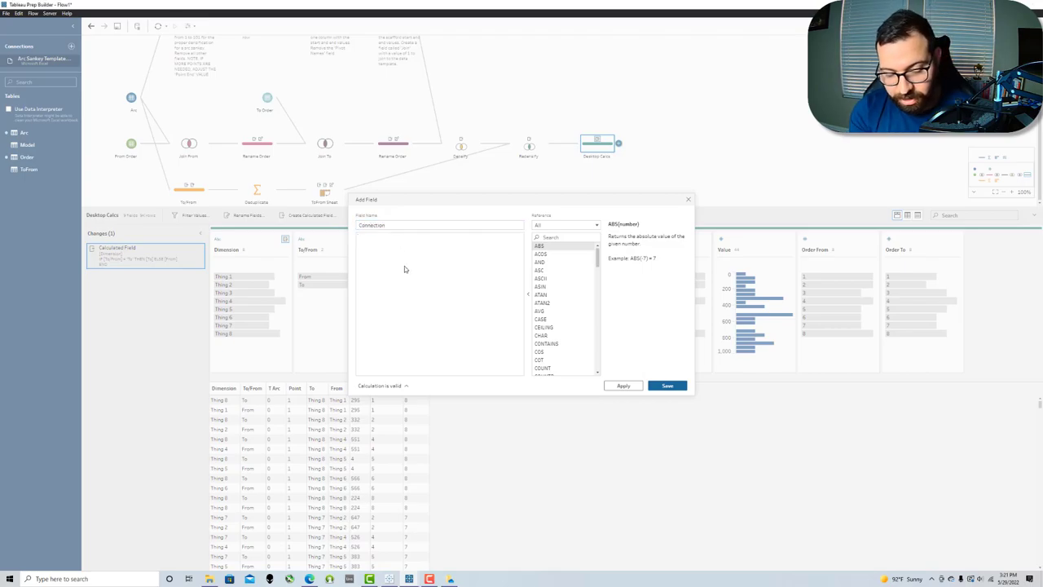
type("[From] ")
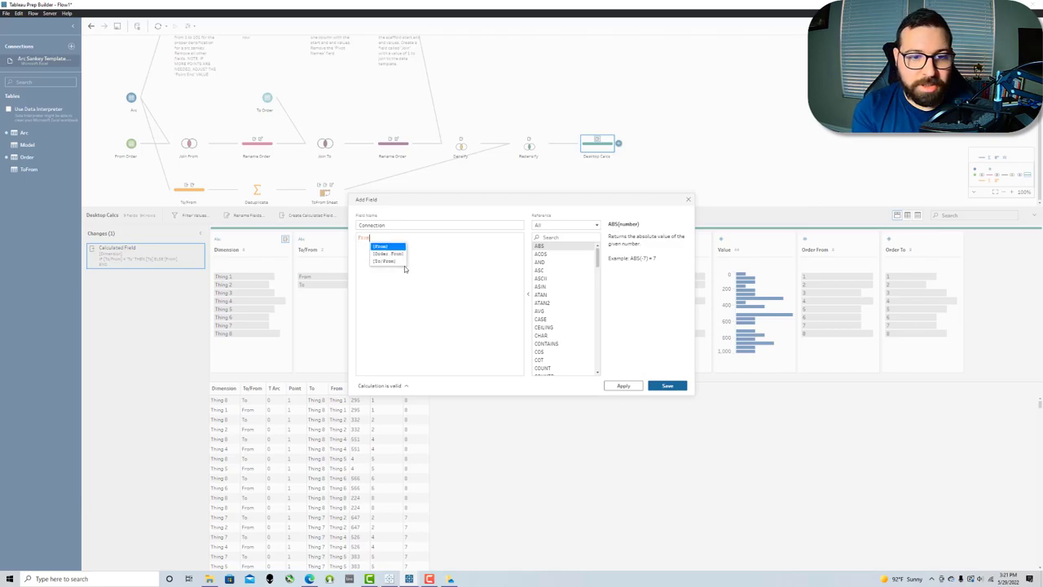
type("+ '-'")
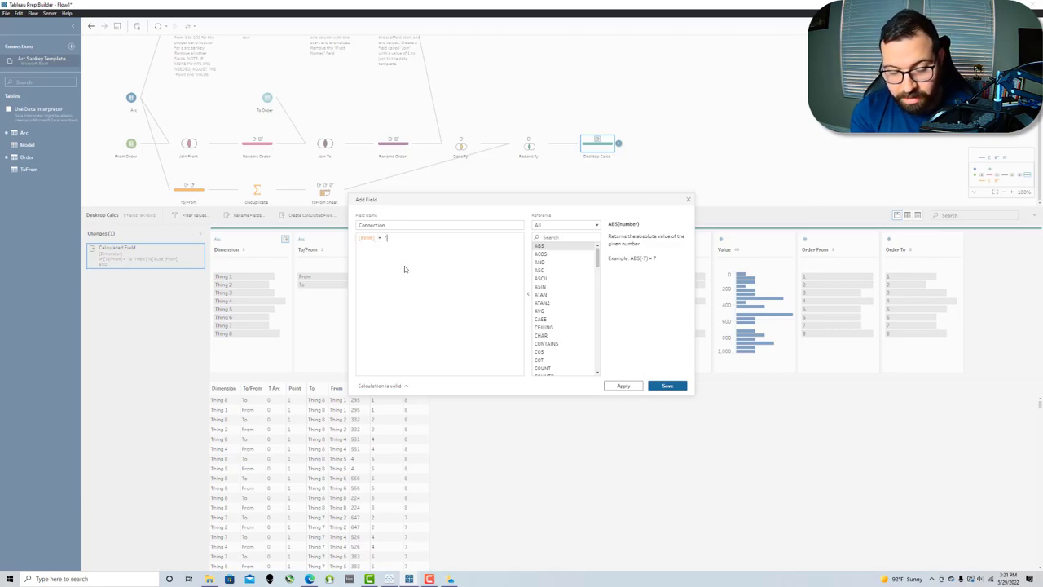
type(" + [To")
left_click(668, 385)
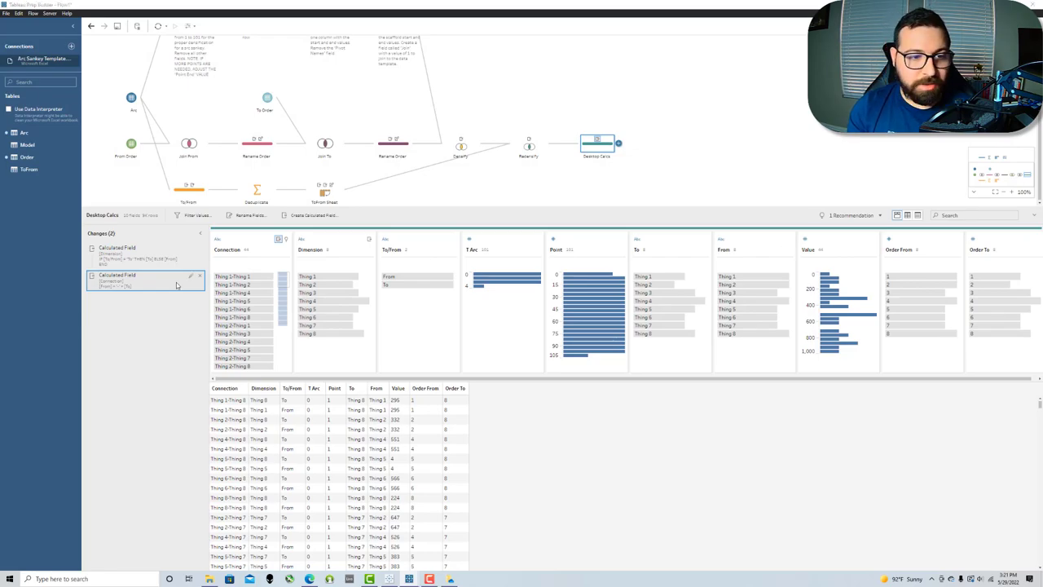
- Create calculated field Dimension Orders: IF [To/From] = "To" THEN [Order To] ELSE [Order From] END
left_click(313, 215)
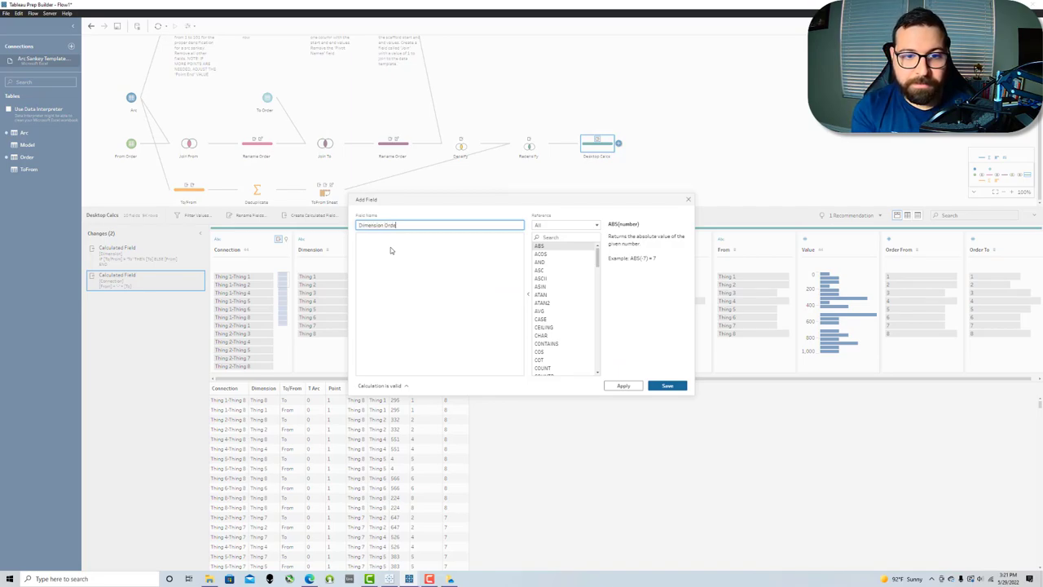
left_click(391, 247)
type("IF ")
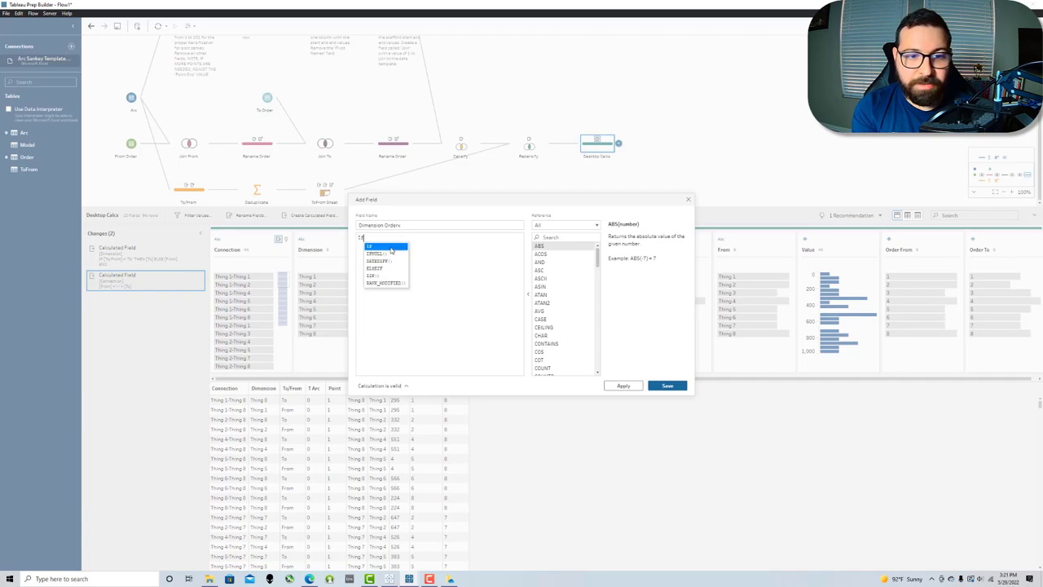
type("[To")
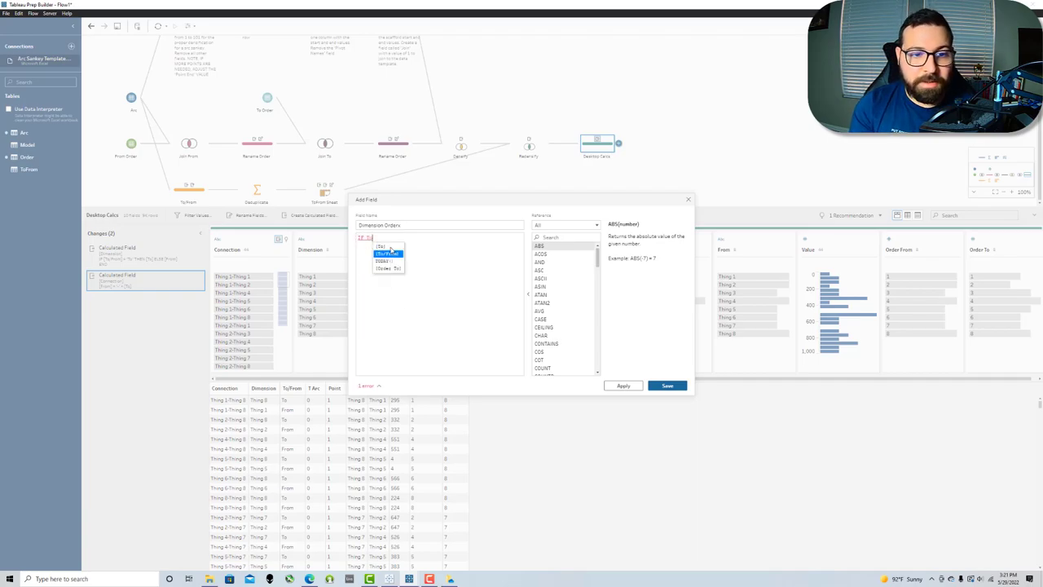
type("/From] = \"To\"")
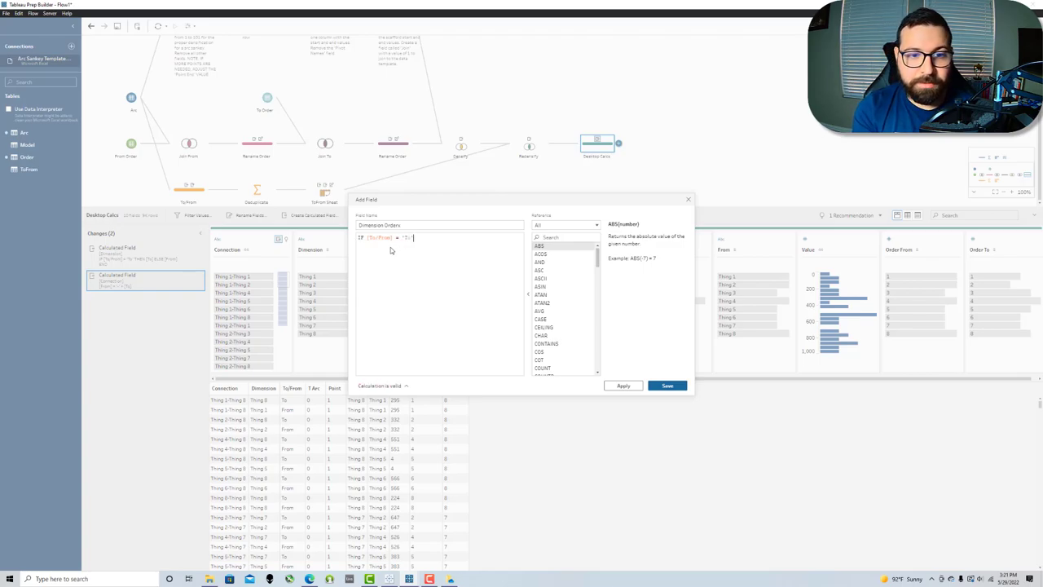
key("Return")
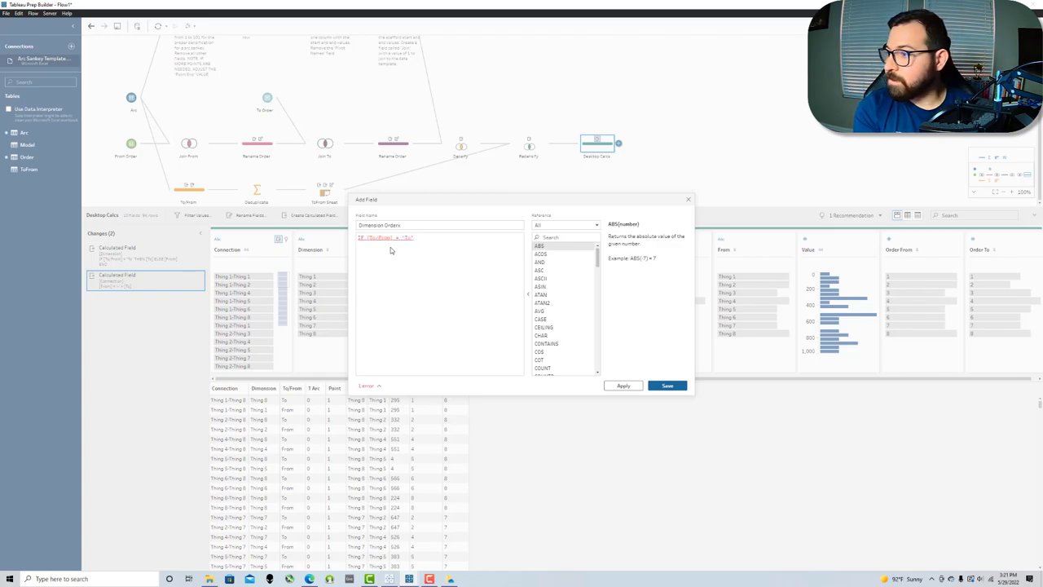
type("THEN [Order To]")
key("Return")
type("ELSE [Ord")
key("Return")
key("Return")
type("END")
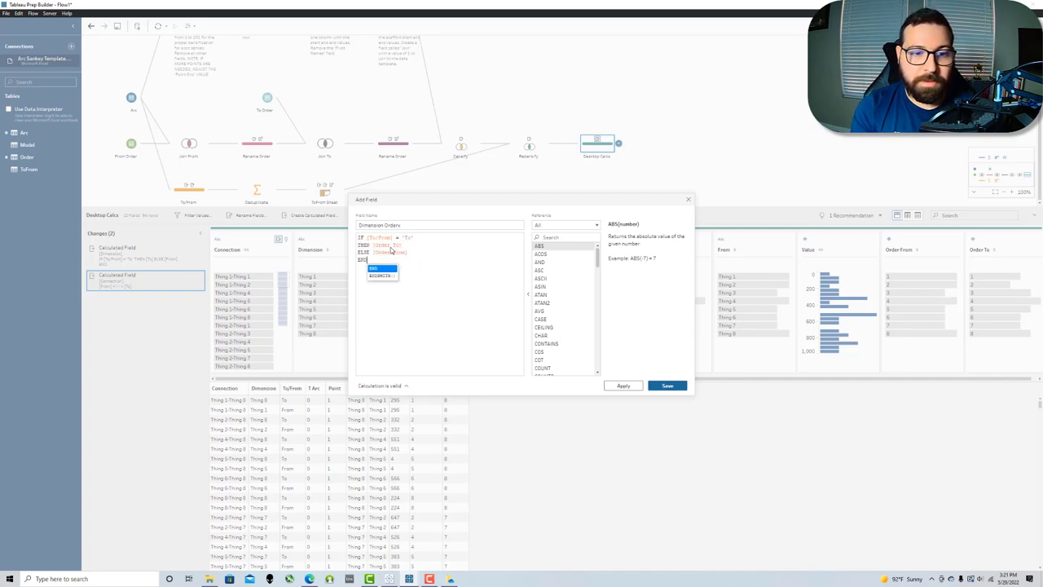
left_click(668, 385)
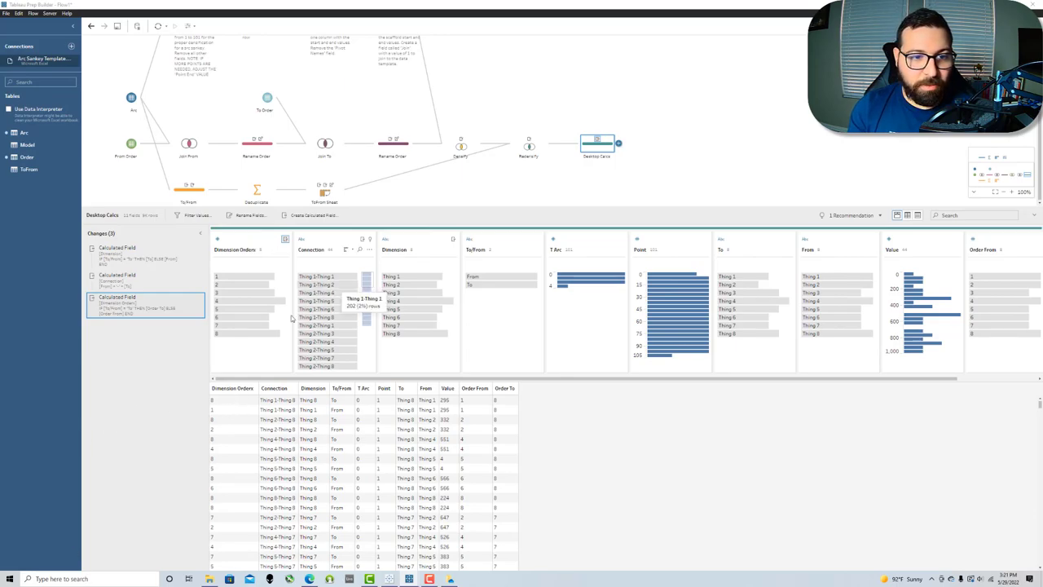
- Create and save a T Circle calculated field with the formula [T Arc] + 2
left_click(303, 216)
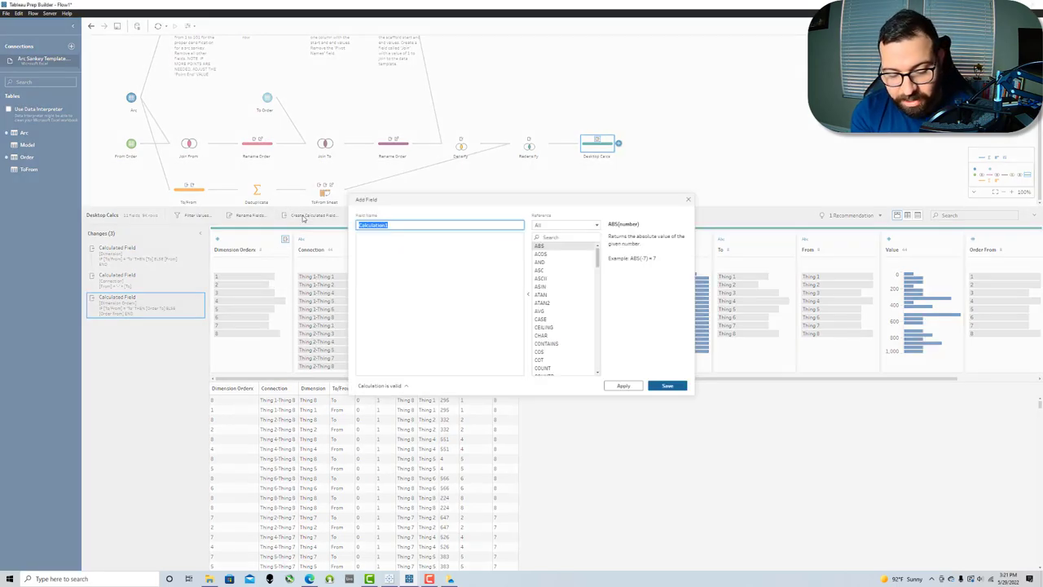
type("T")
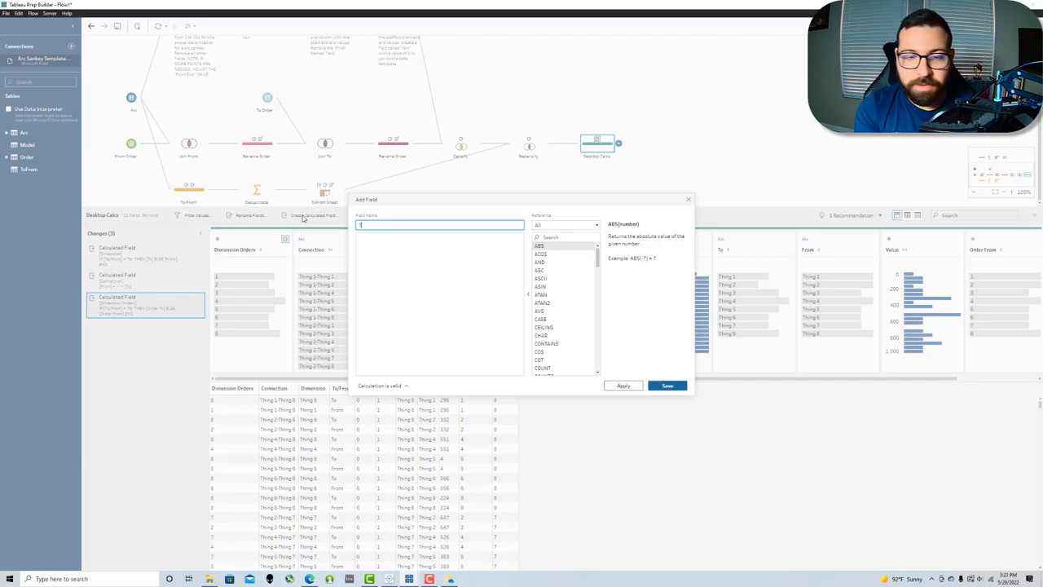
type(" Circle")
key("Tab")
type("T")
key("Return")
type("+ 2")
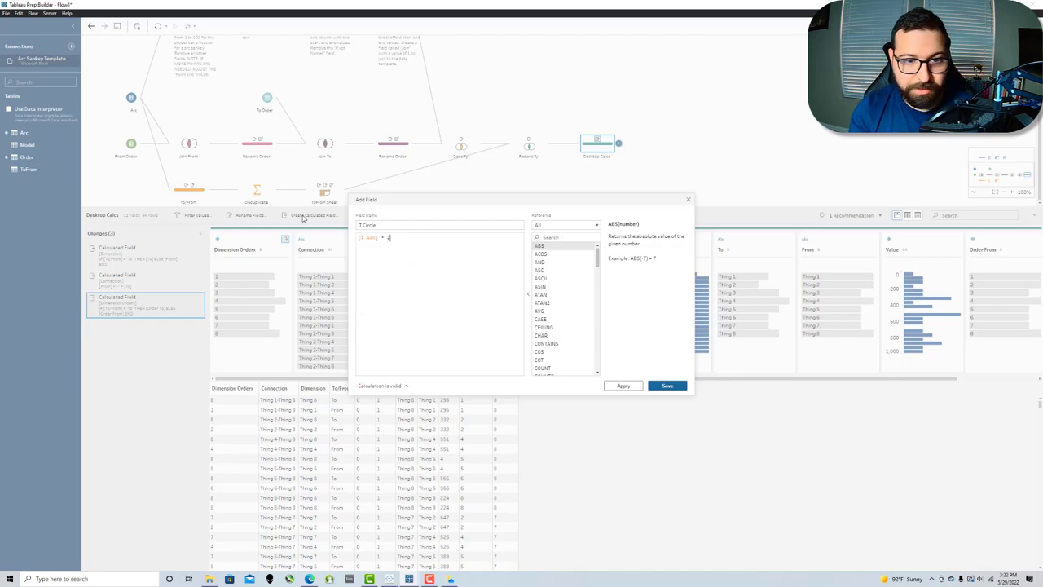
left_click(666, 385)
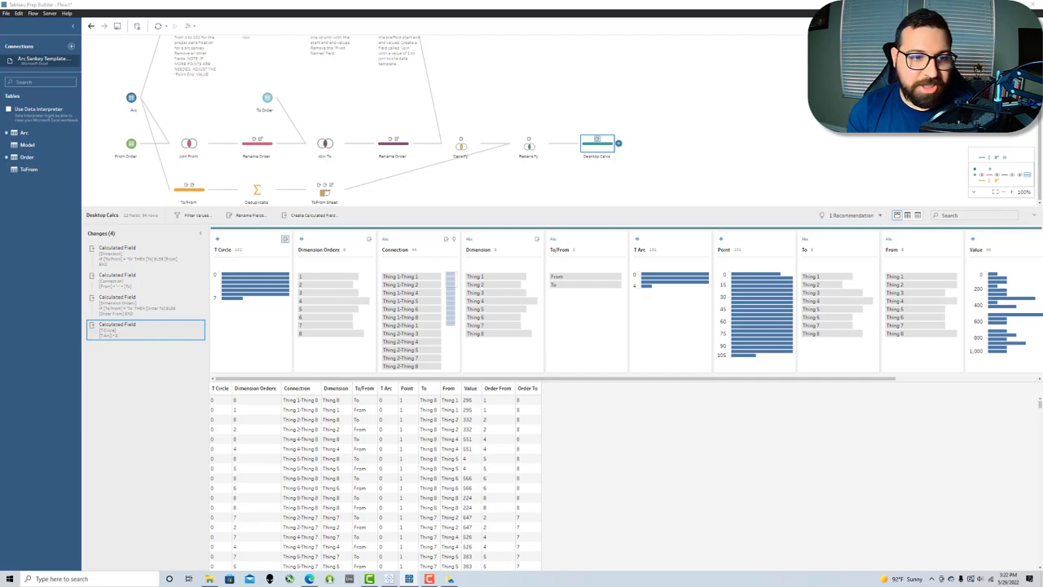
- Create and save T Final as IF [From]=[To] THEN [T Circle] ELSE [T Arc] END
left_click(298, 216)
left_click(471, 273)
type("IF [From]=[To] THEN \t[T Circle] ELSE \t[T Arc] END")
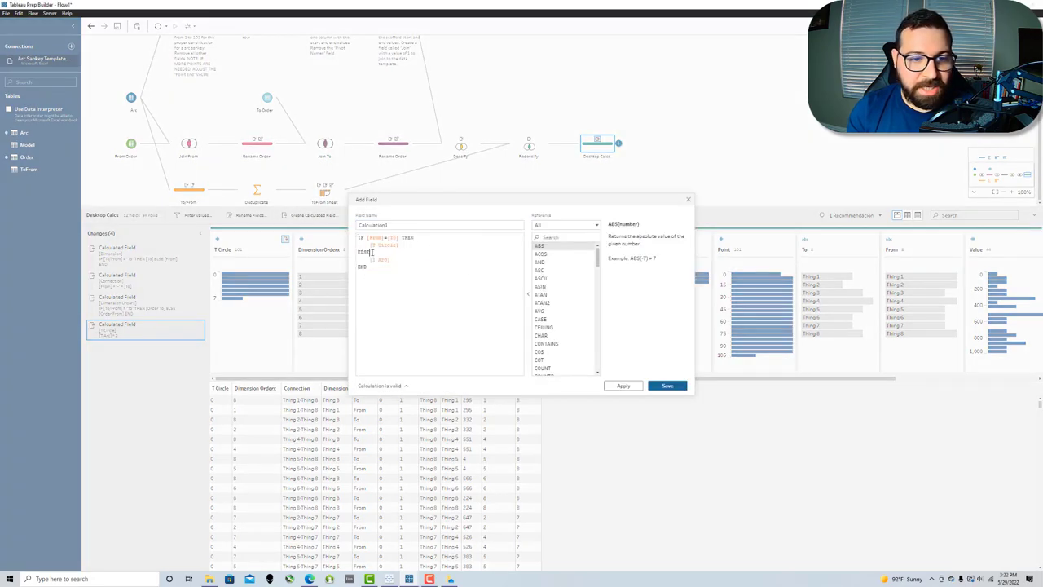
left_click_drag(369, 237, 402, 237)
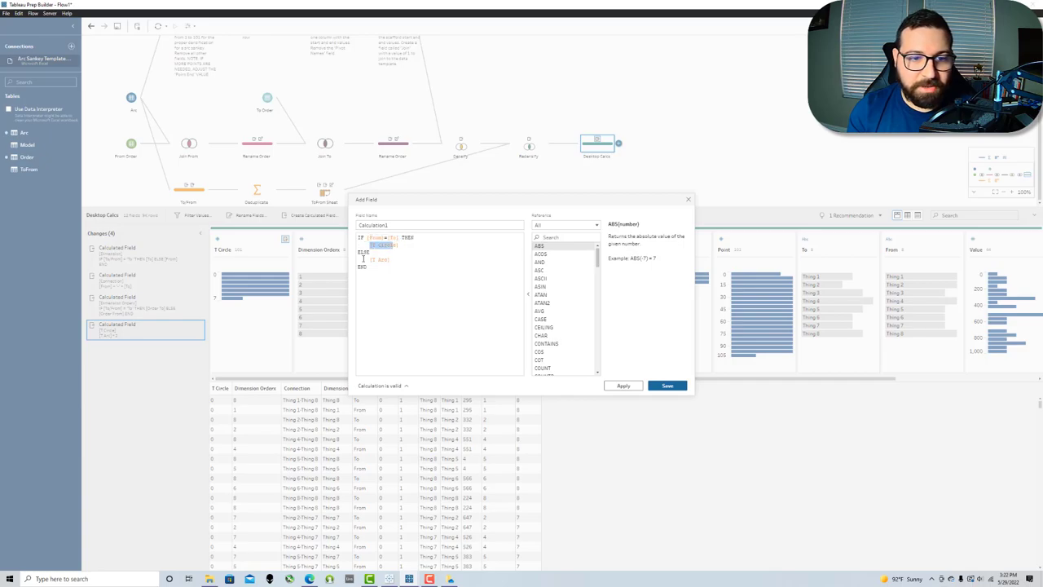
double_click(395, 224)
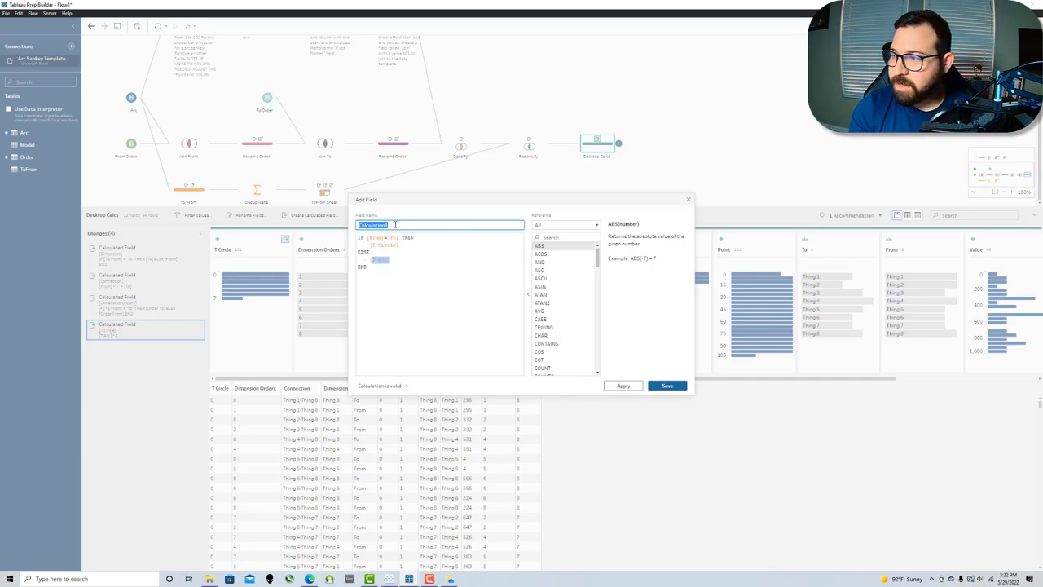
type("T Final")
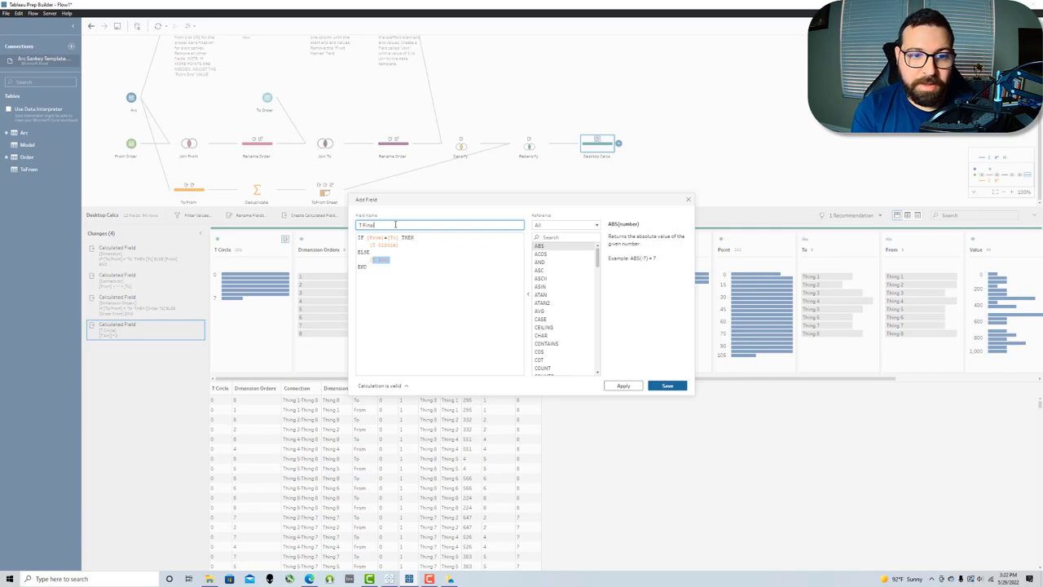
left_click(661, 385)
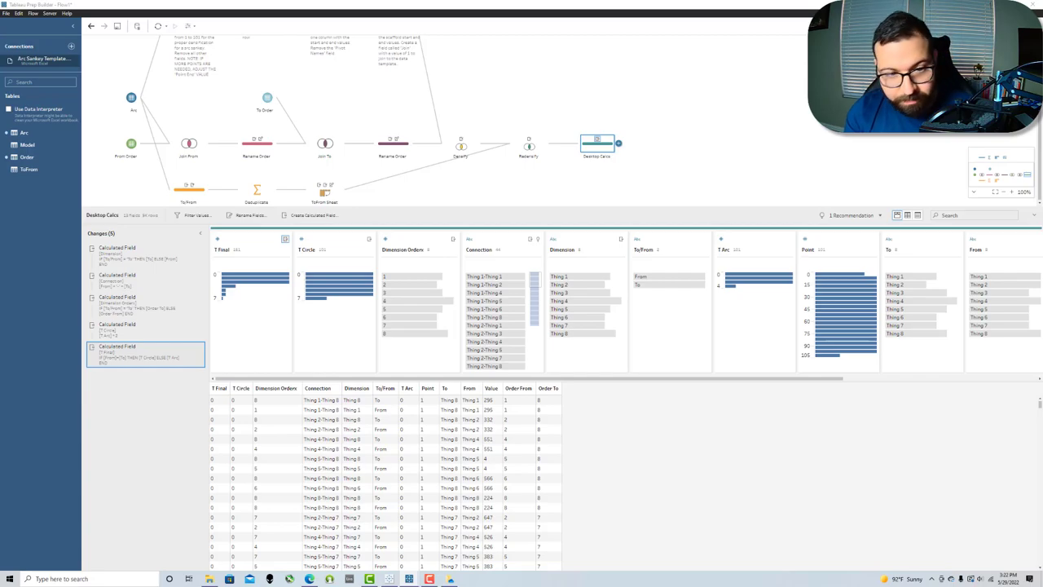
- Paste the prepared formula, name the field Value From, and save it
left_click(297, 215)
key("ctrl+v")
double_click(417, 225)
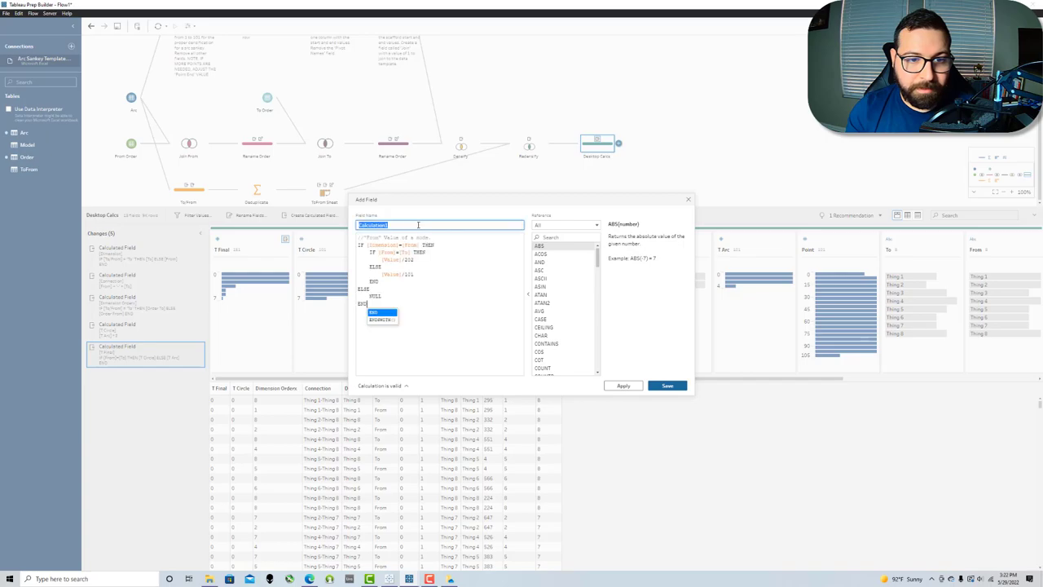
type("Value From")
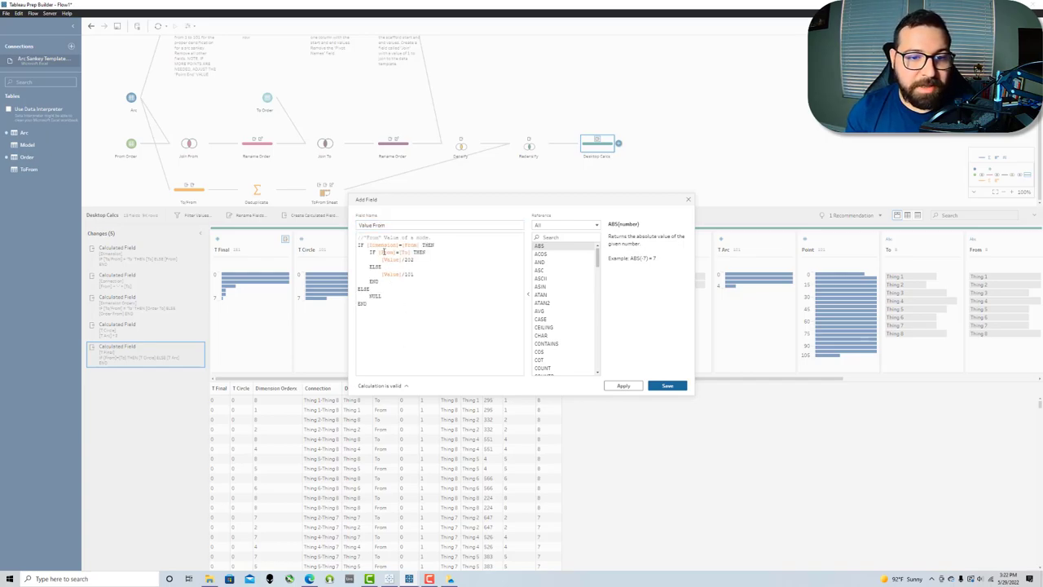
left_click_drag(414, 260, 369, 259)
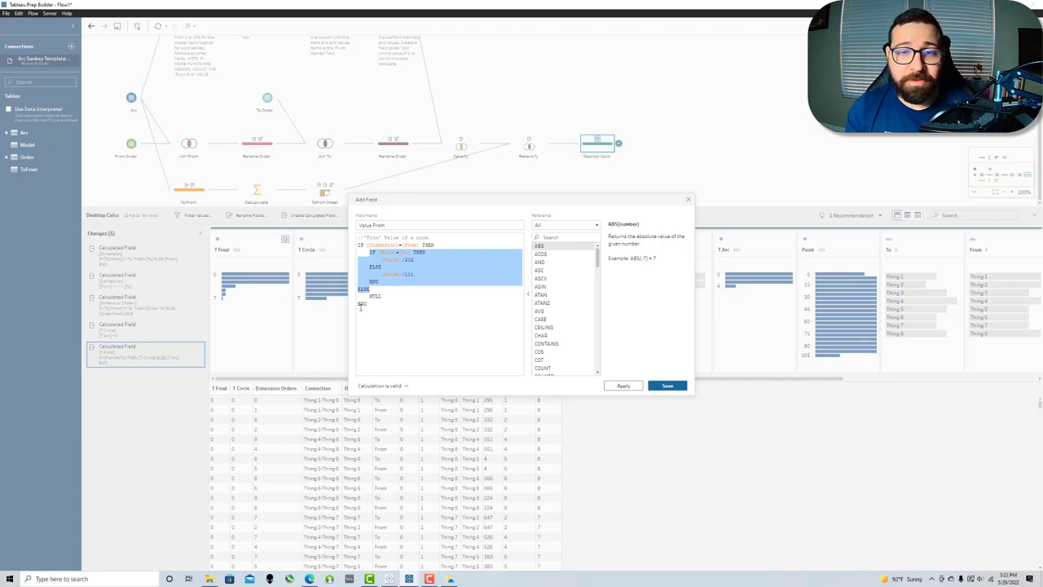
left_click(396, 318)
key("ctrl+a")
left_click(396, 306)
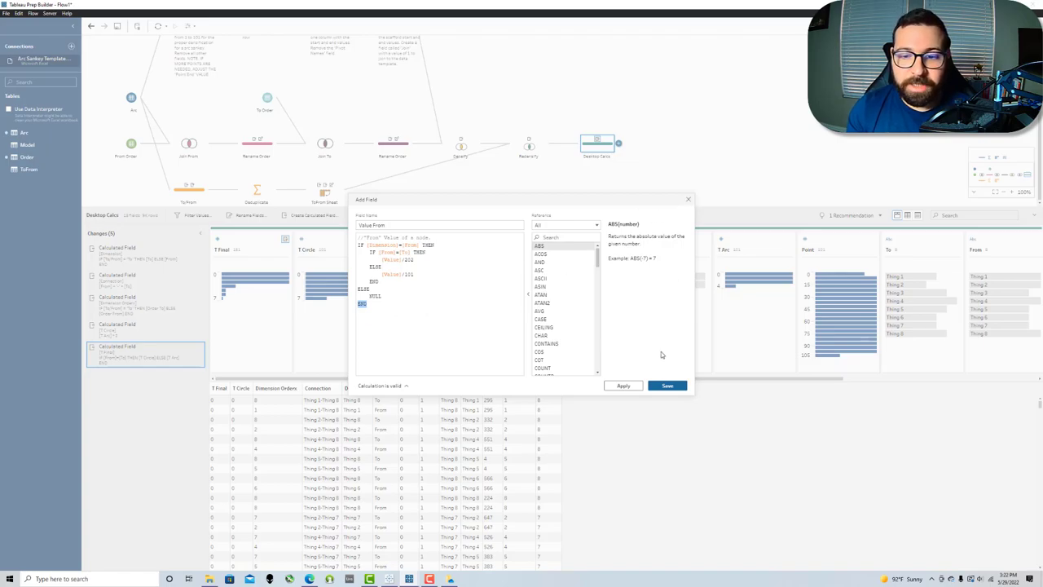
left_click(667, 385)
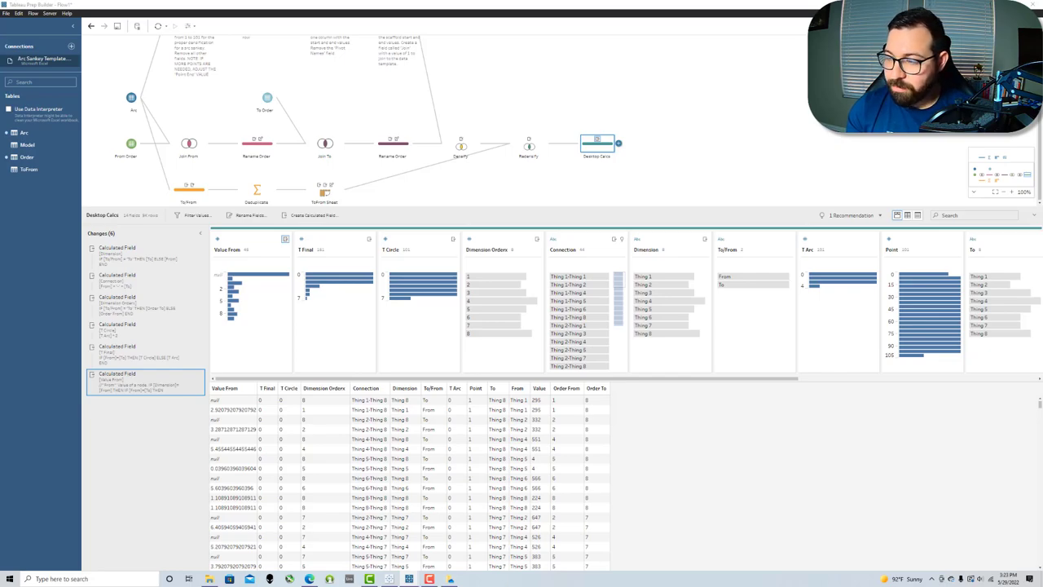
- Paste the Value To formula, rename Calculation1 to Value To, and save it
left_click(313, 215)
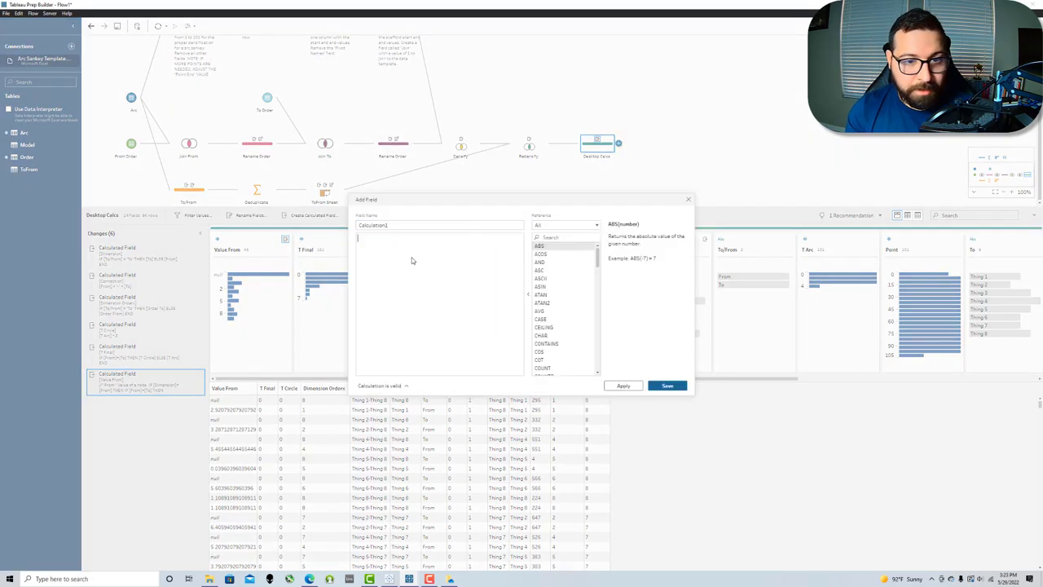
type("//\"To\" Value of a node. IF [Dimension]=\"To\" THEN     IF [From]=[To] THEN         [Value]/202     ELSE         [Value]/101     END ELSE     NULL END")
left_click_drag(368, 244, 390, 340)
left_click(423, 244)
double_click(373, 251)
left_click(390, 340)
double_click(398, 228)
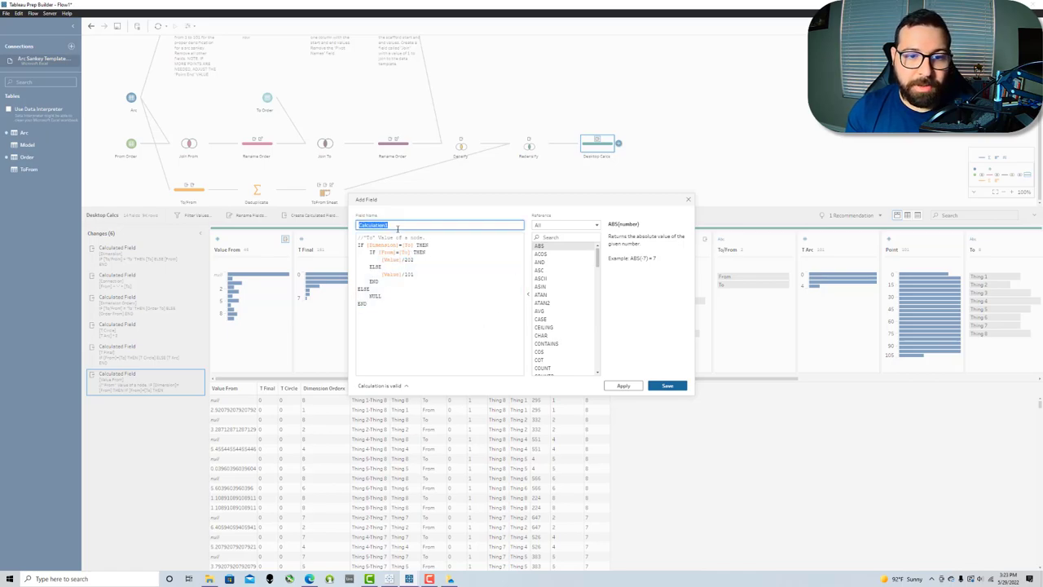
type("Value To")
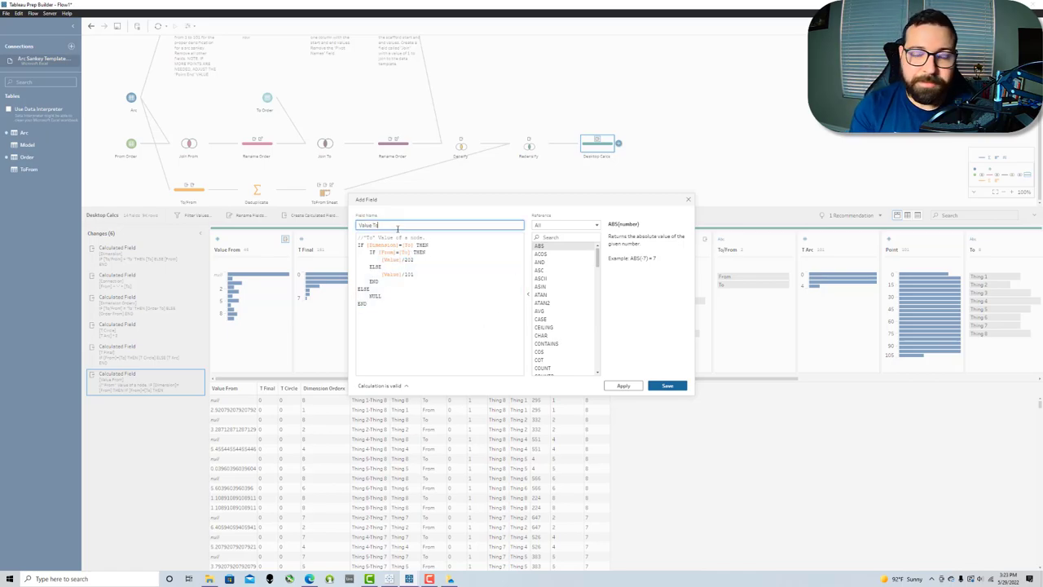
left_click(667, 386)
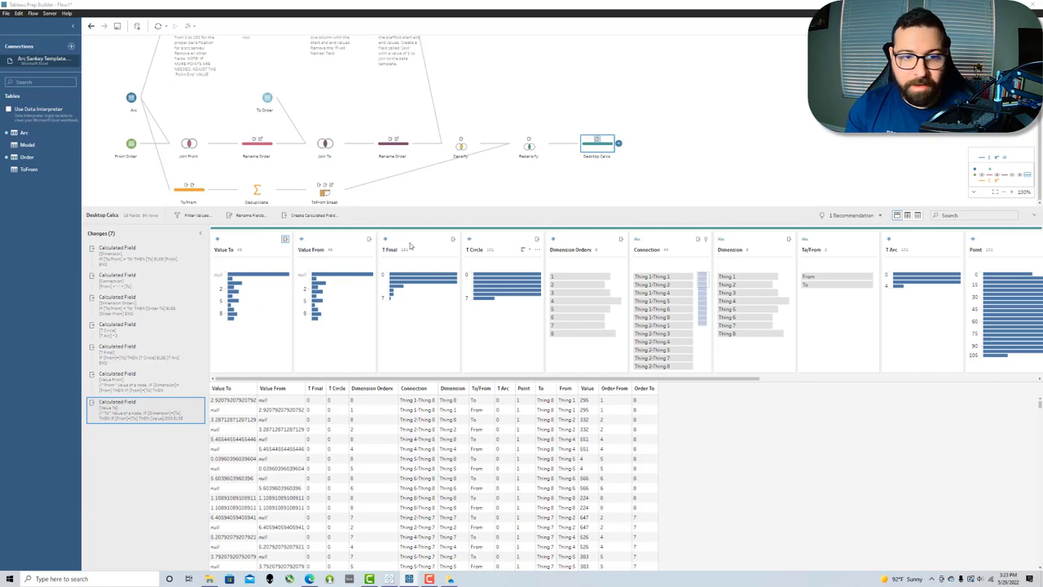
- Create and save a Distance field with the formula [Order To]-[Order From]
left_click(312, 215)
left_click(437, 291)
type("//Distance between the To and From. [Order To]-[Order From]")
double_click(415, 223)
type("Di")
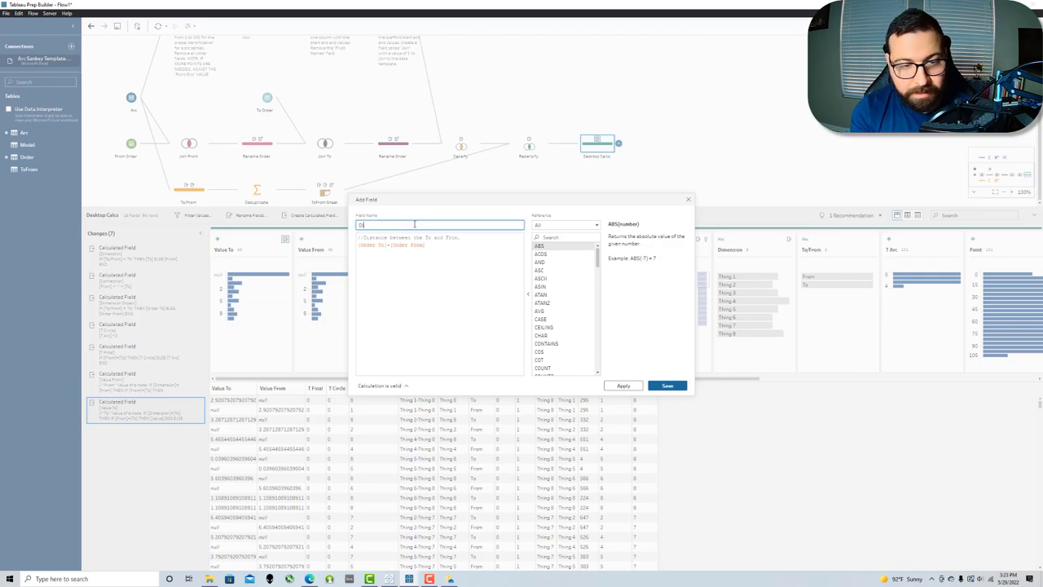
type("stance")
key("Tab")
left_click(422, 251)
left_click(667, 385)
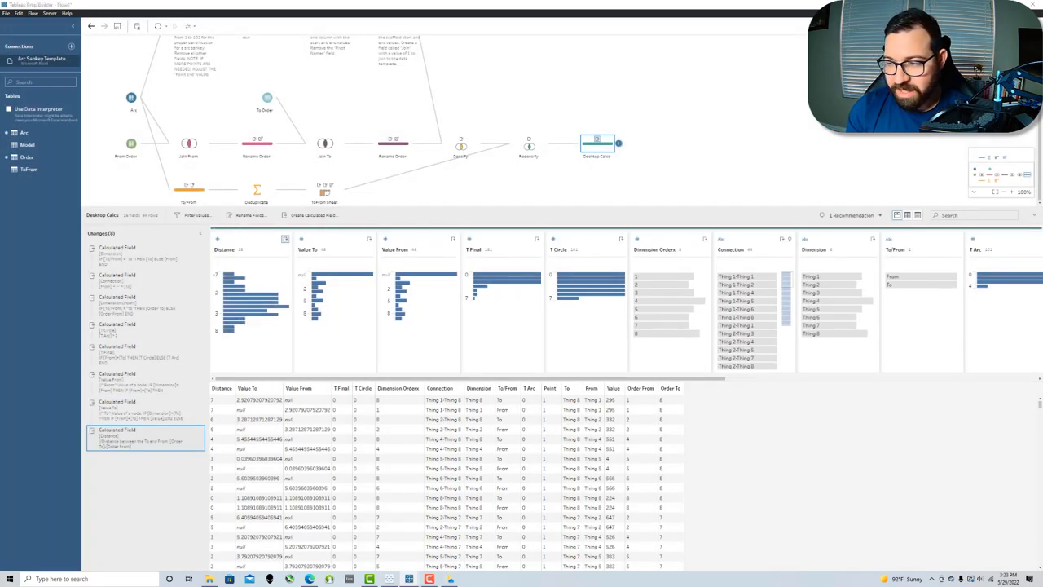
- Create and save a Radius field with the formula ABS([Distance])/2
left_click(313, 215)
left_click(409, 247)
type("//Radius of the arc ABS([Distance])/2")
double_click(411, 225)
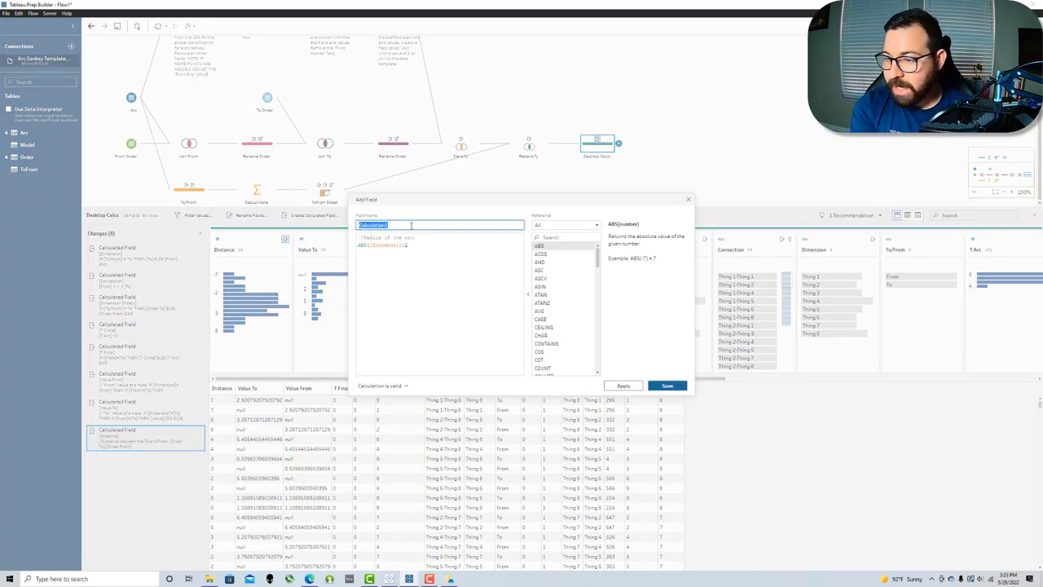
type("Radius")
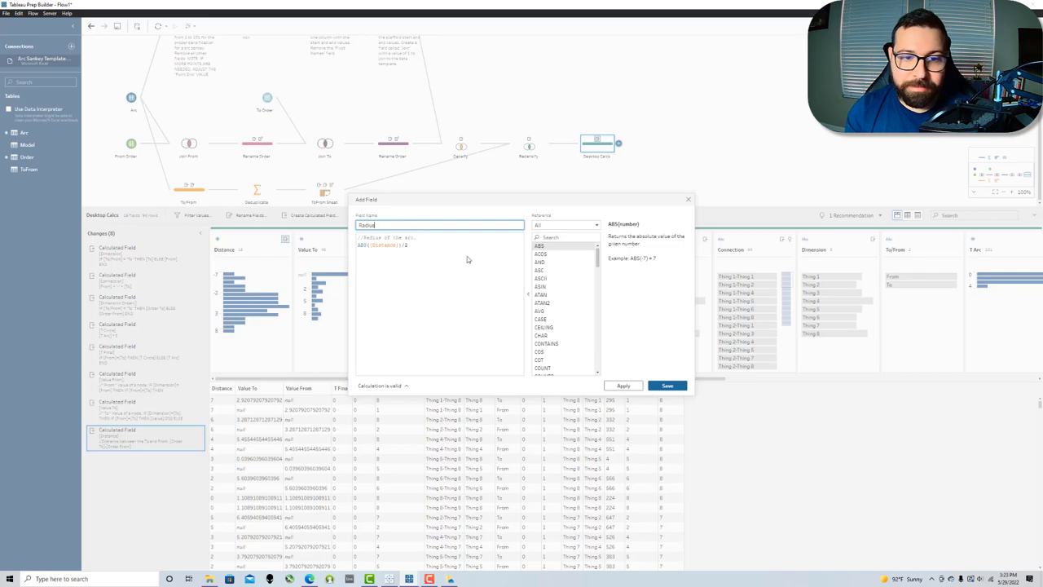
left_click(677, 386)
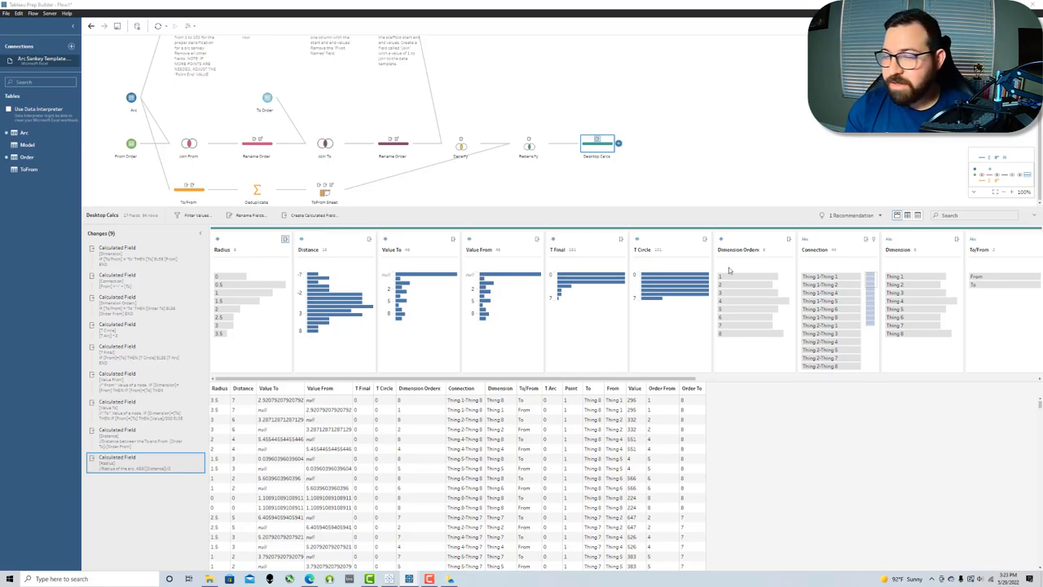
left_click(310, 215)
- Save a Y Arc field with the formula IIF([Distance]<1,-1,1)*[Radius]*SIN([T Arc])
type("//Calculated y points making up the arc.\\nIIF([Distance]<1, -1, 1)*[Radius]*SIN([T Arc])")
double_click(405, 225)
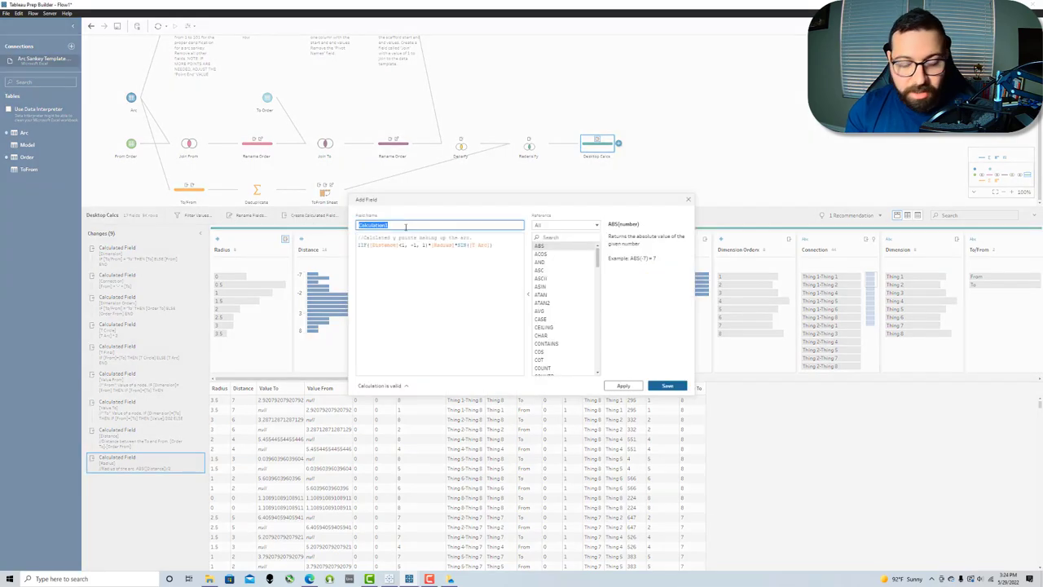
type("Y A")
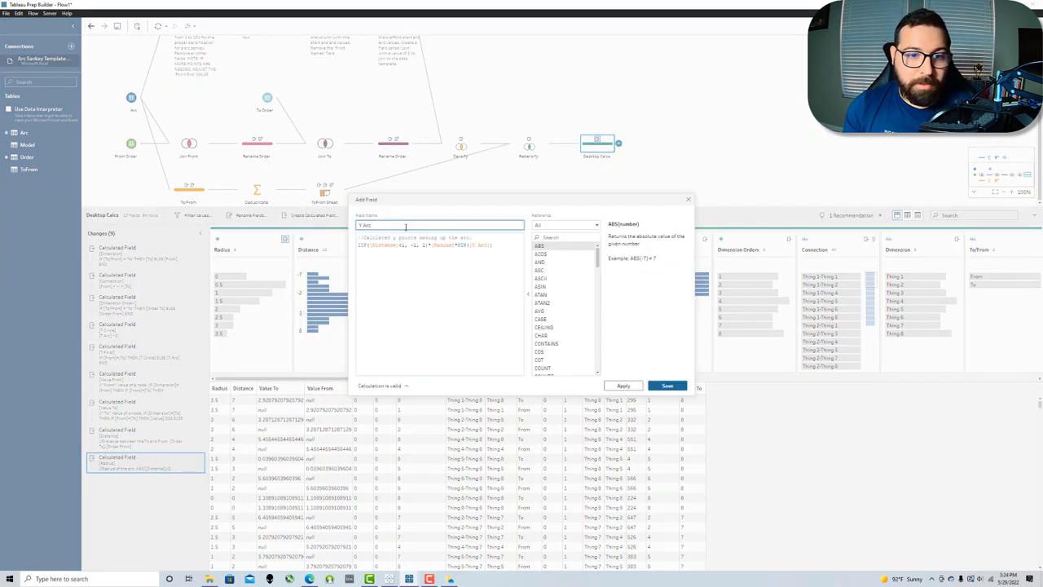
type("rc")
mouse_move(414, 246)
left_mouse_down()
mouse_move(364, 247)
mouse_move(432, 250)
left_mouse_up()
left_click(413, 249)
left_click(430, 246)
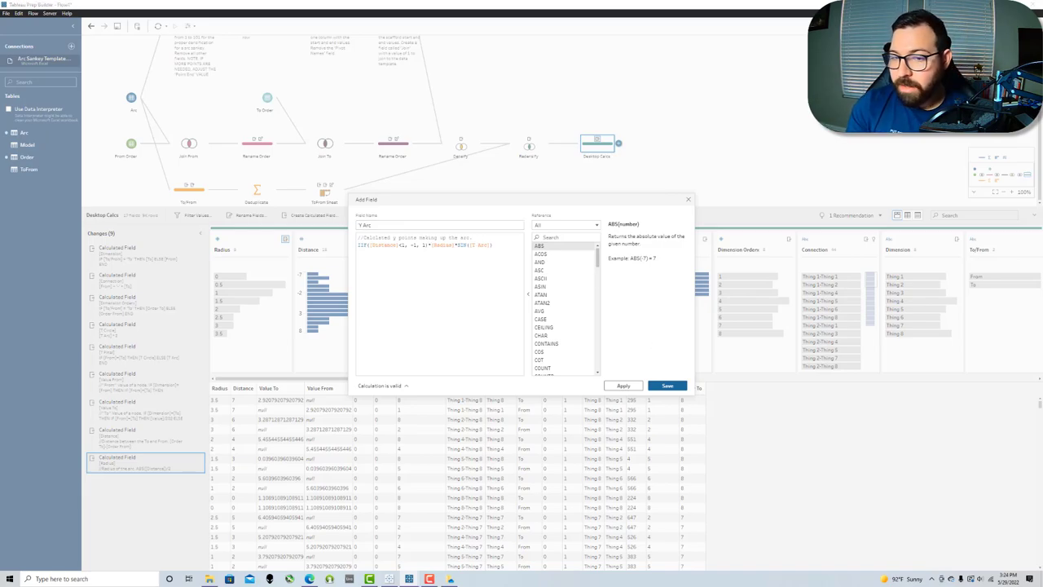
left_click(667, 385)
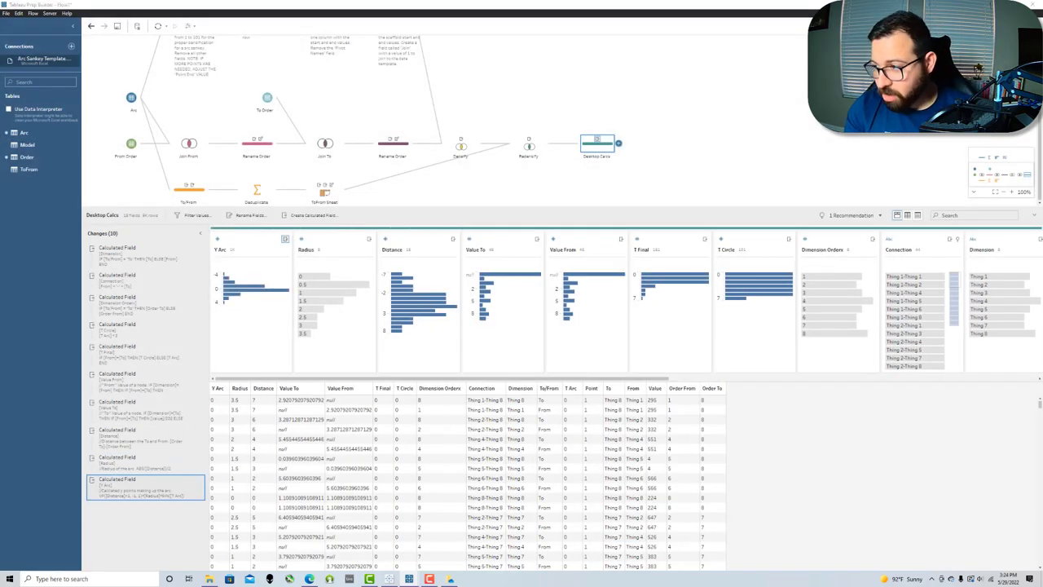
- Save a No Migration field: IF [From]=[To] THEN "No Migration" ELSE "Migration"
left_click(314, 214)
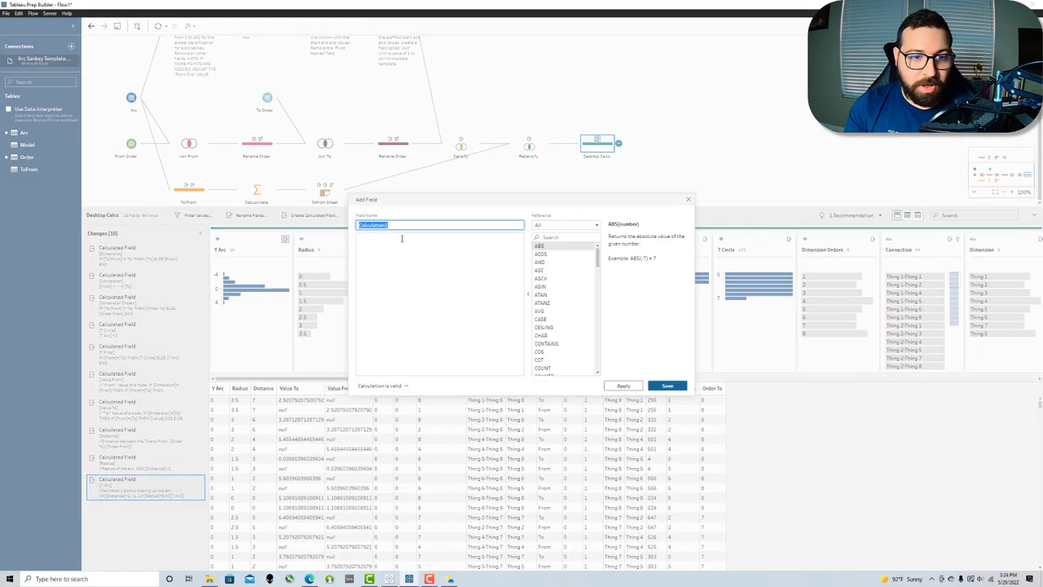
type("IF [From]=[To] THEN     \"No Migration\" ELSE     \"Migration\" END")
left_click(406, 222)
type("No")
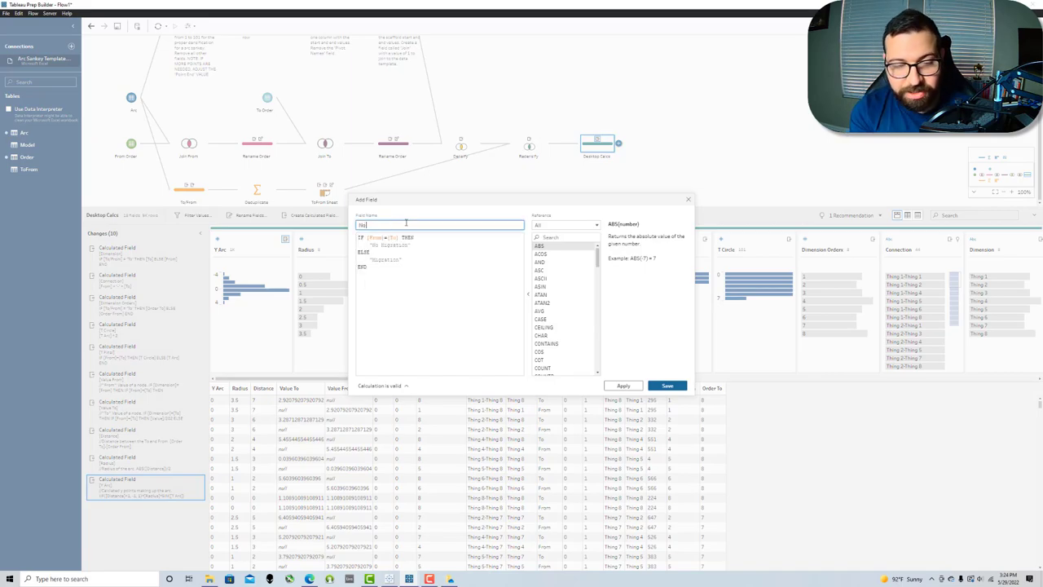
type(" Migration")
left_click(661, 386)
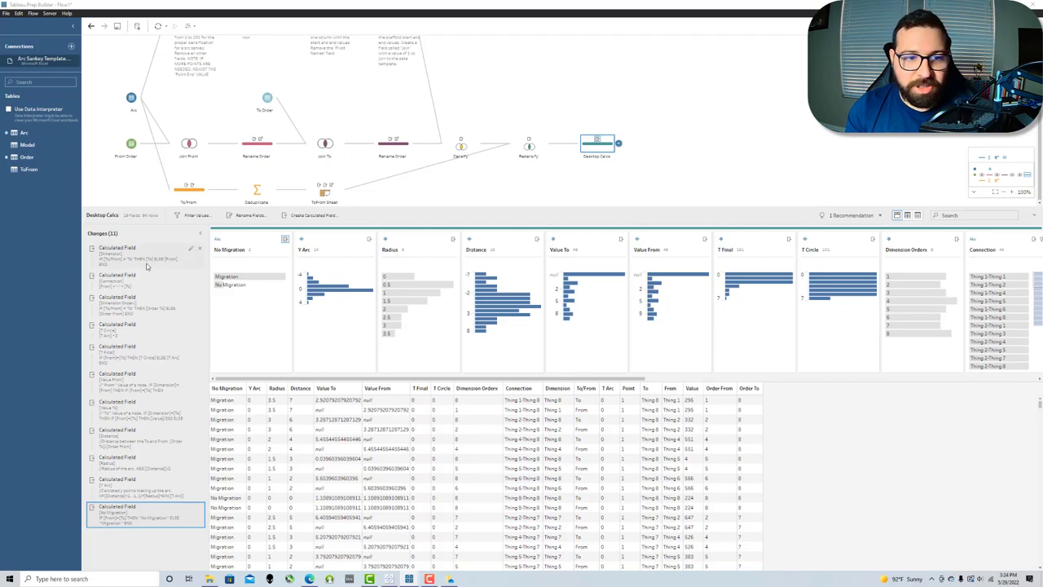
- Create and save a Number of Records calculated field with the formula 1
left_click(297, 217)
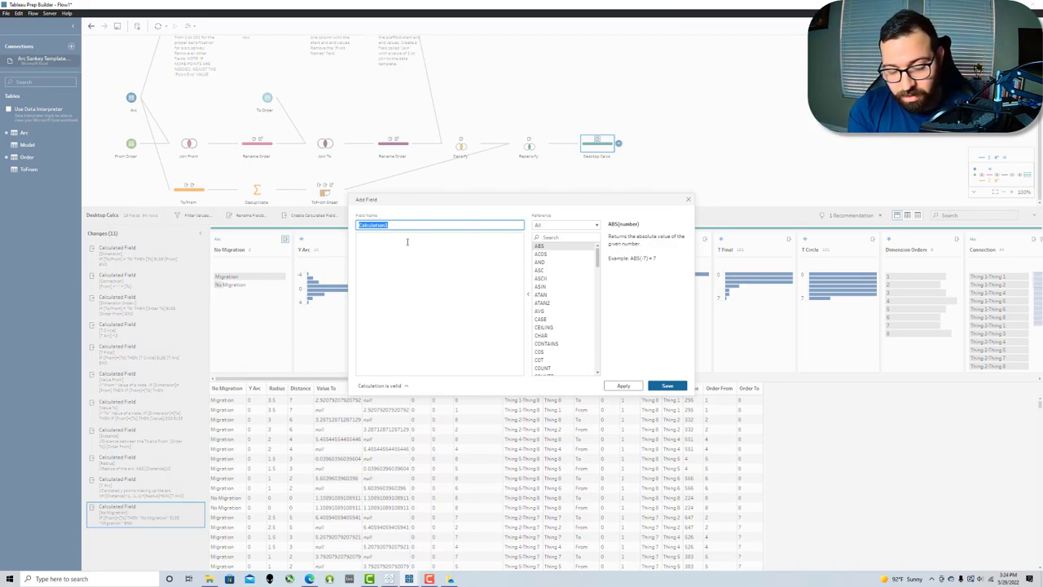
type("Num")
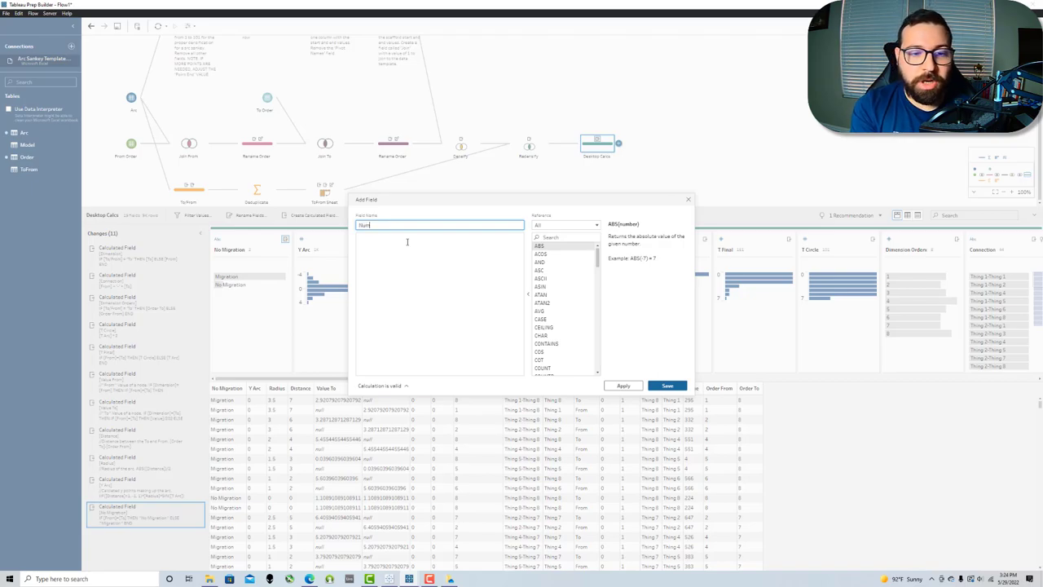
type("ber of Records")
left_click(408, 241)
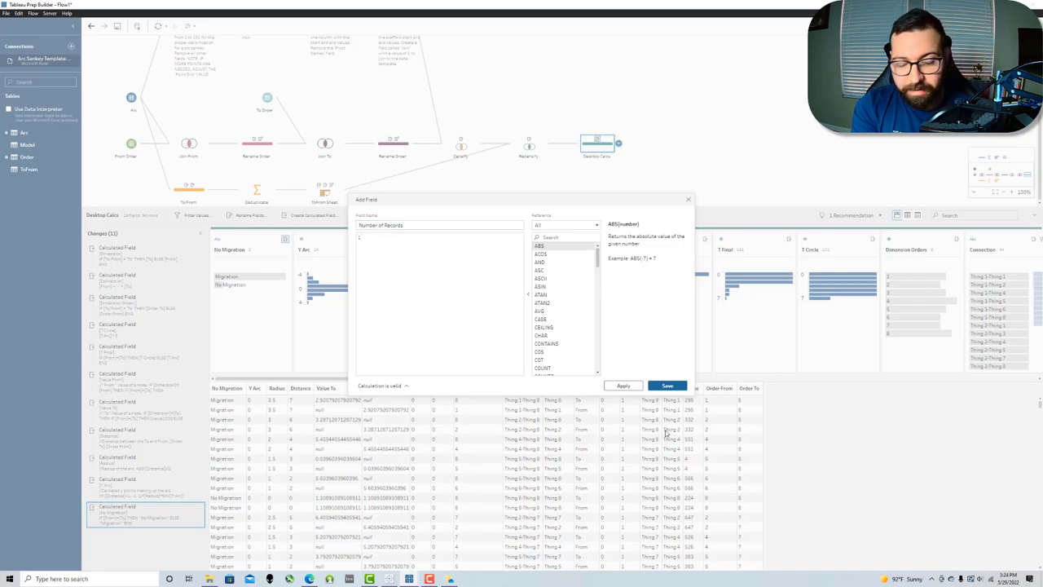
left_click(667, 385)
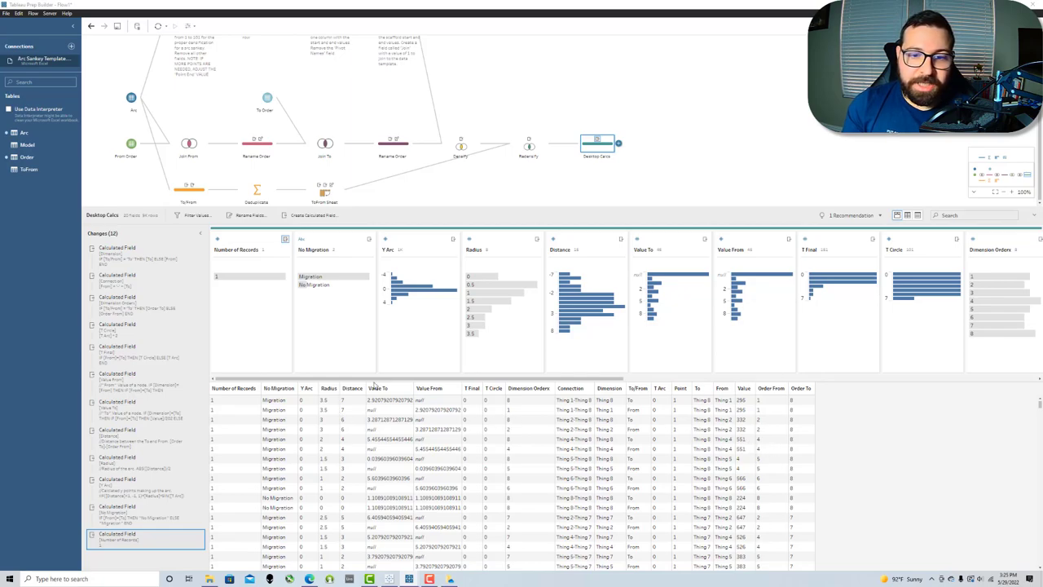
- Add an Output step after the Desktop Calcs step in the flow
left_click(629, 157)
left_click(617, 250)
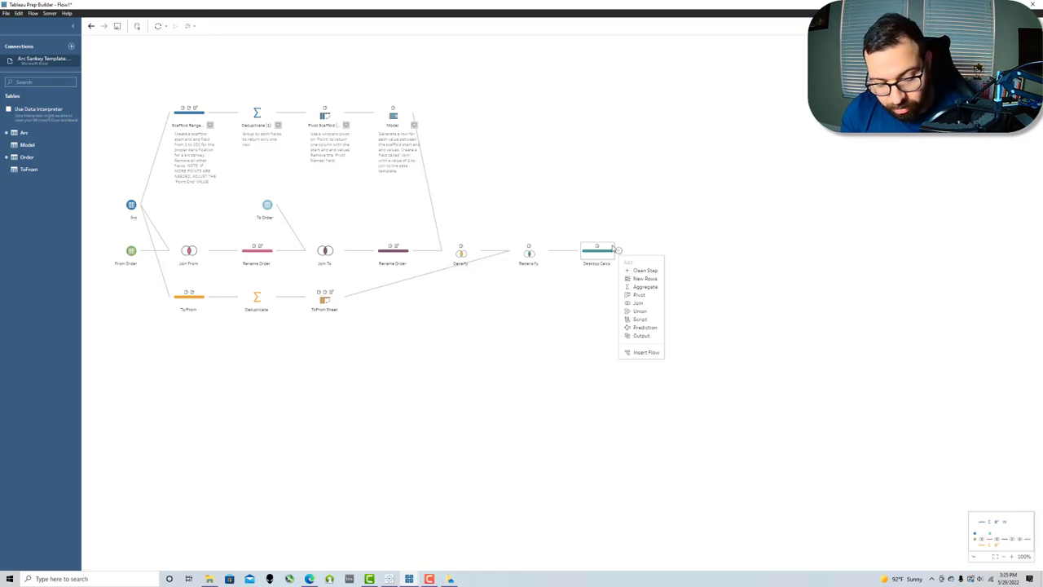
left_click(619, 250)
left_click(618, 250)
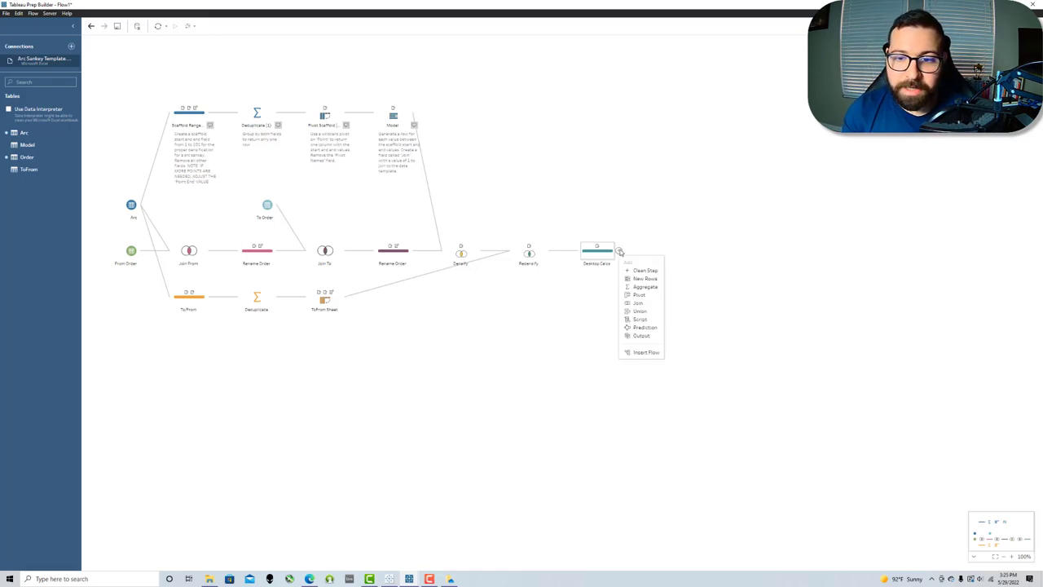
left_click(641, 335)
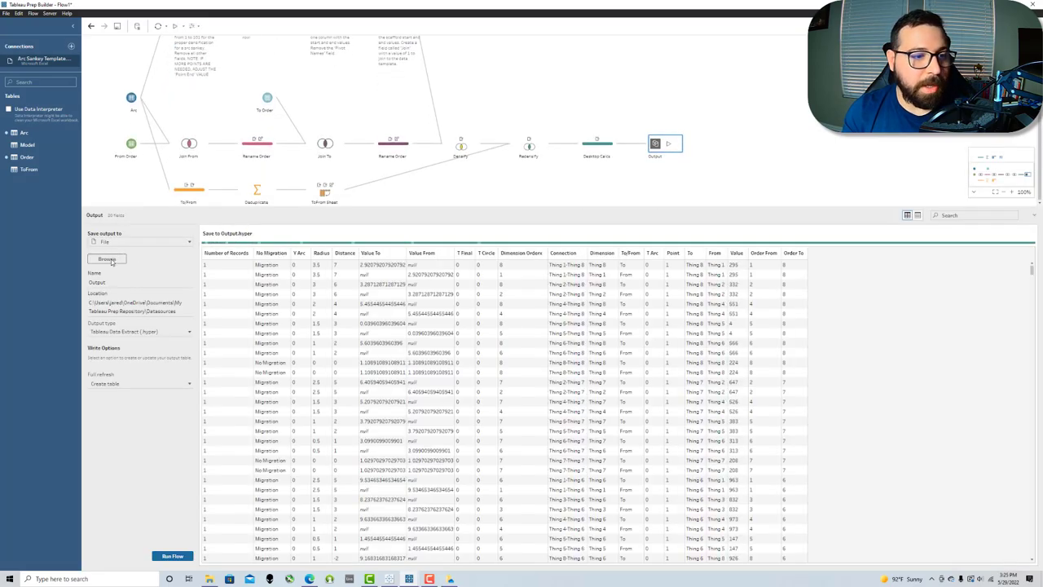
- Name the output Arc Data - YT, confirm its .hyper save location, and run the flow
double_click(118, 281)
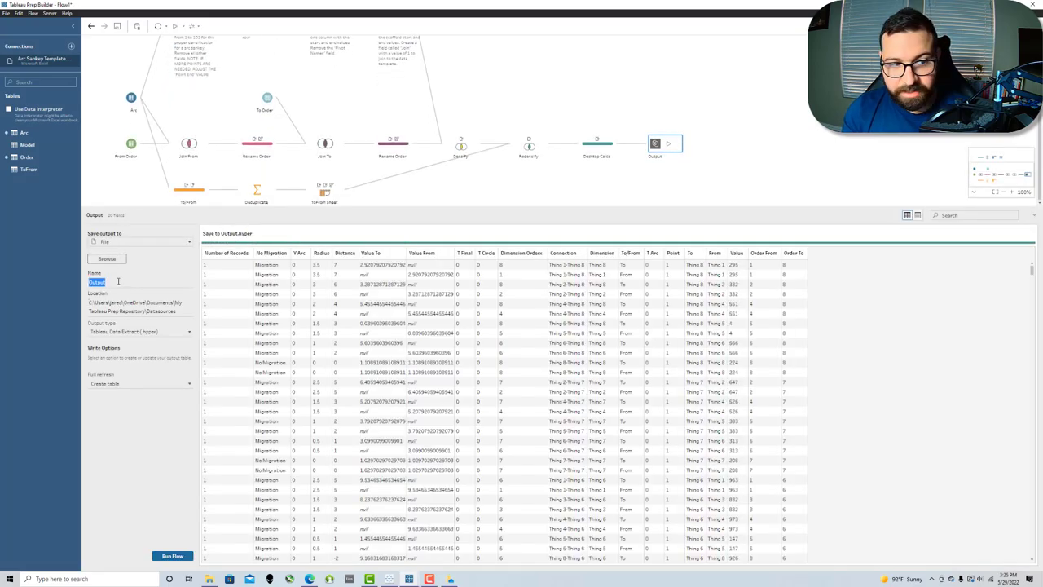
type("Arc D")
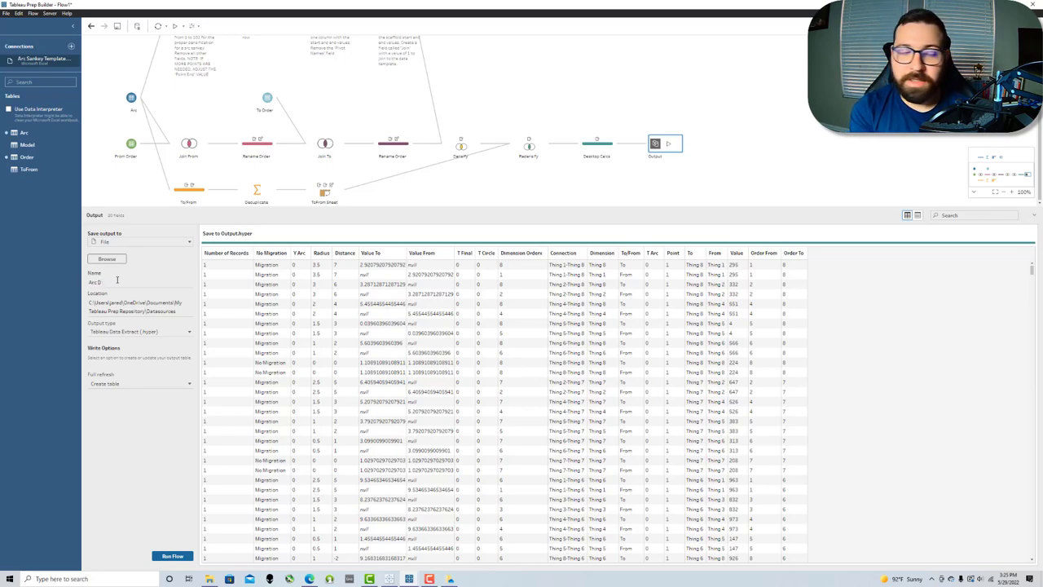
type("ata")
type(" - V")
type("T")
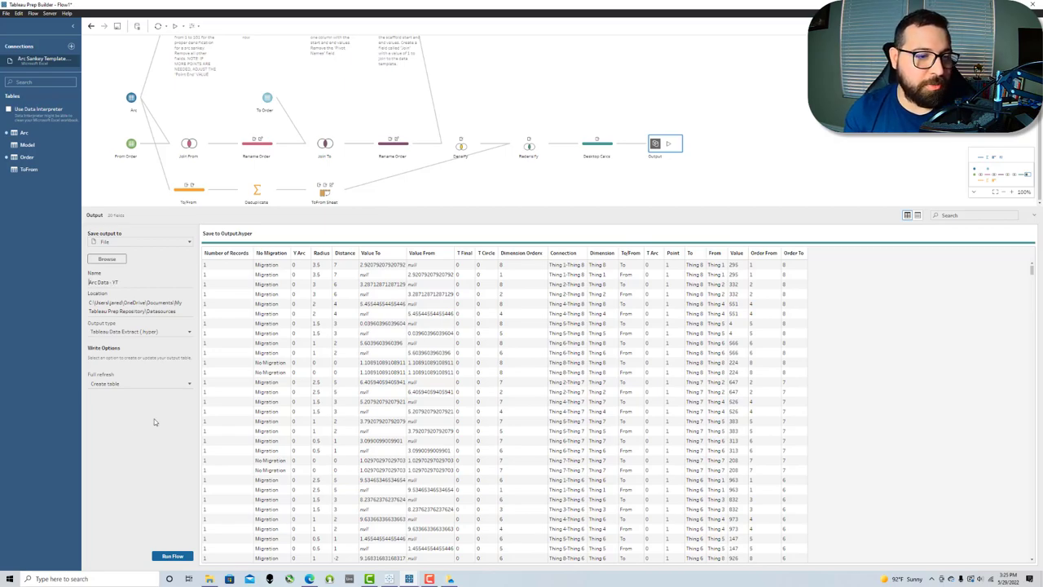
key("Return")
left_click(125, 257)
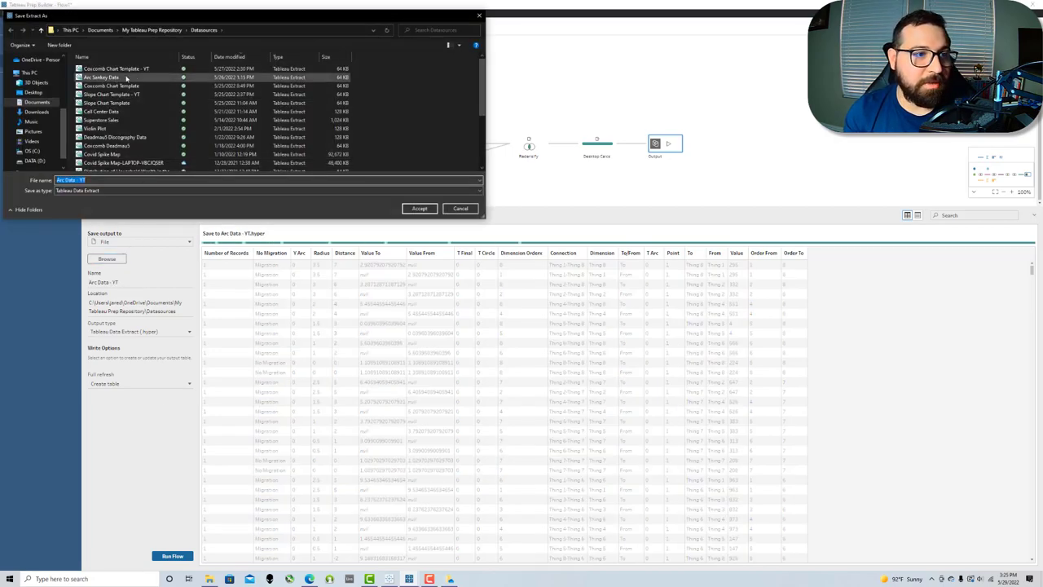
left_click(418, 209)
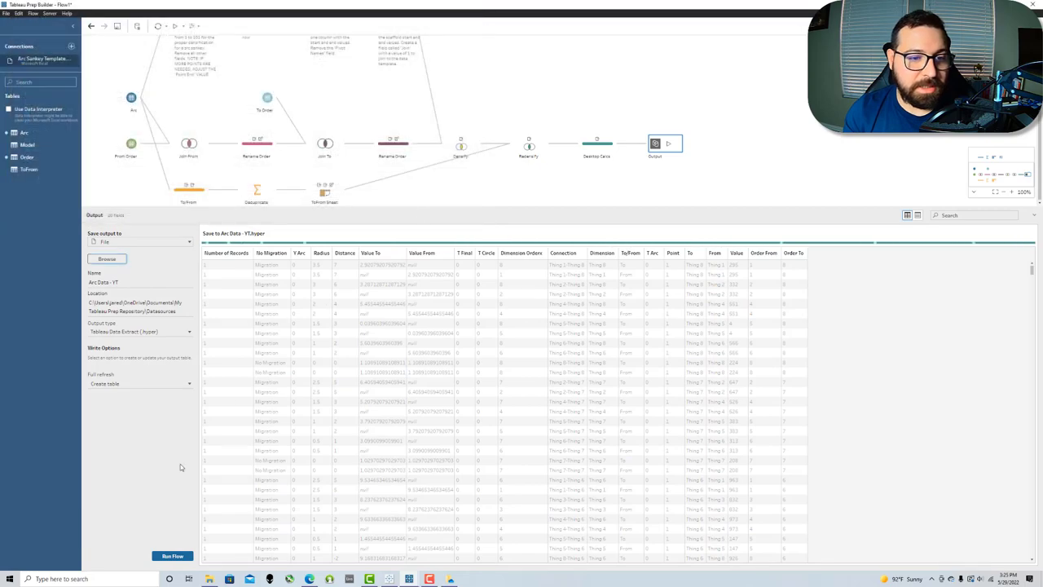
left_click(171, 557)
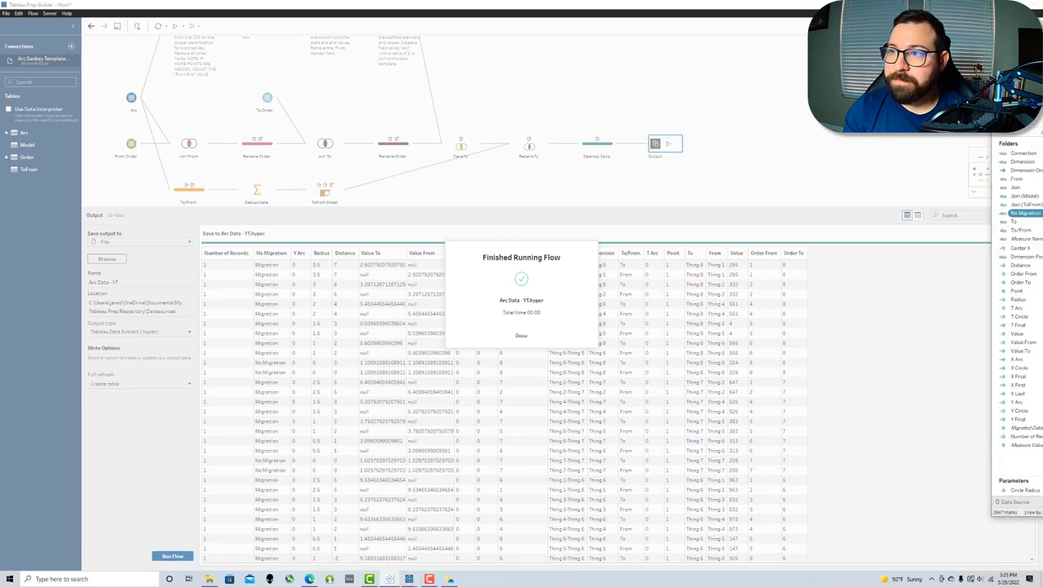
- Close the Tableau Desktop workbook without saving and reopen Global Migration 2005-2010 from Recent
left_click_drag(1042, 8, 706, 1)
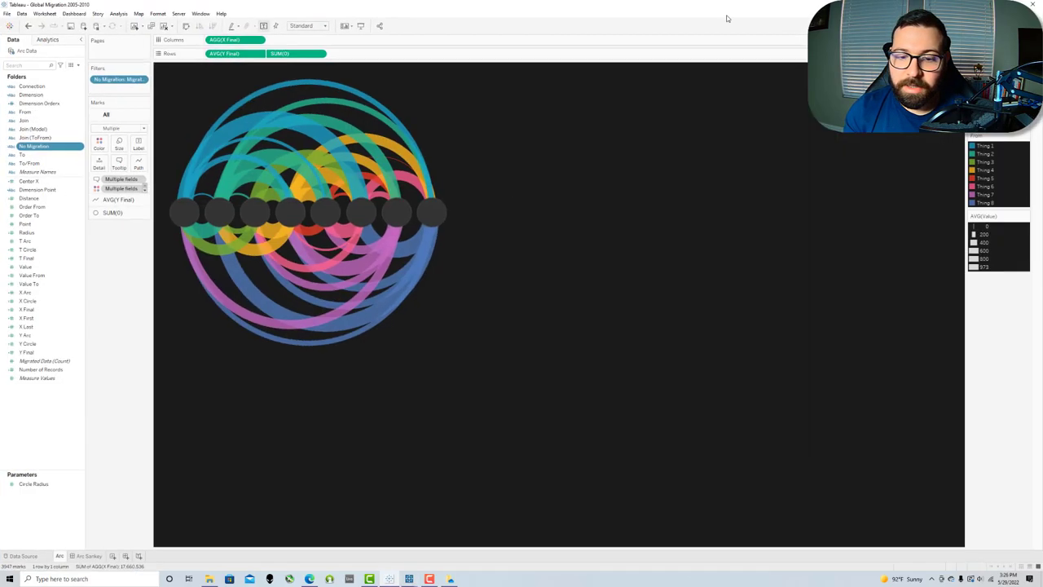
left_click(1033, 4)
left_click(549, 299)
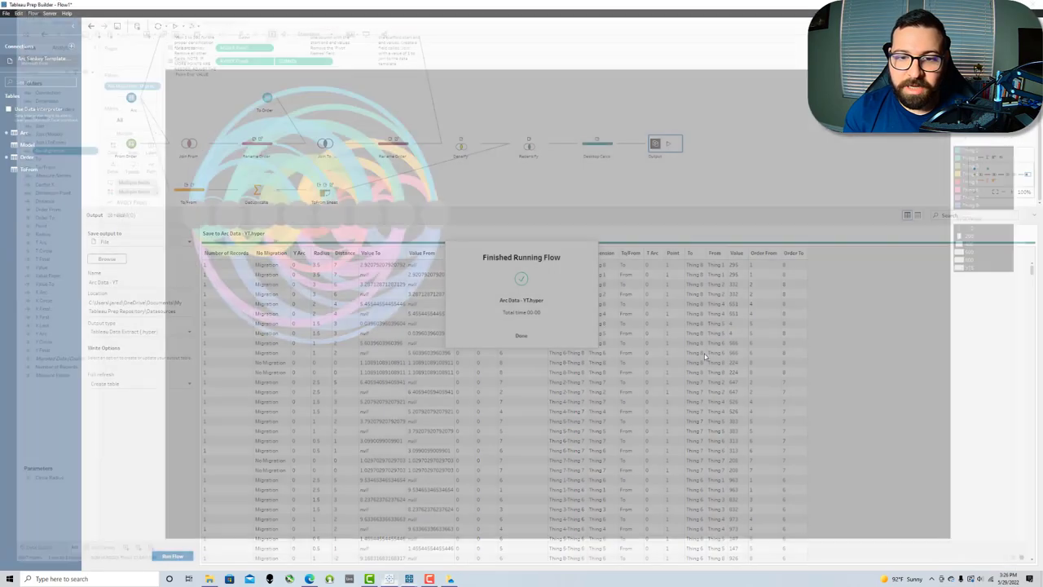
right_click(394, 583)
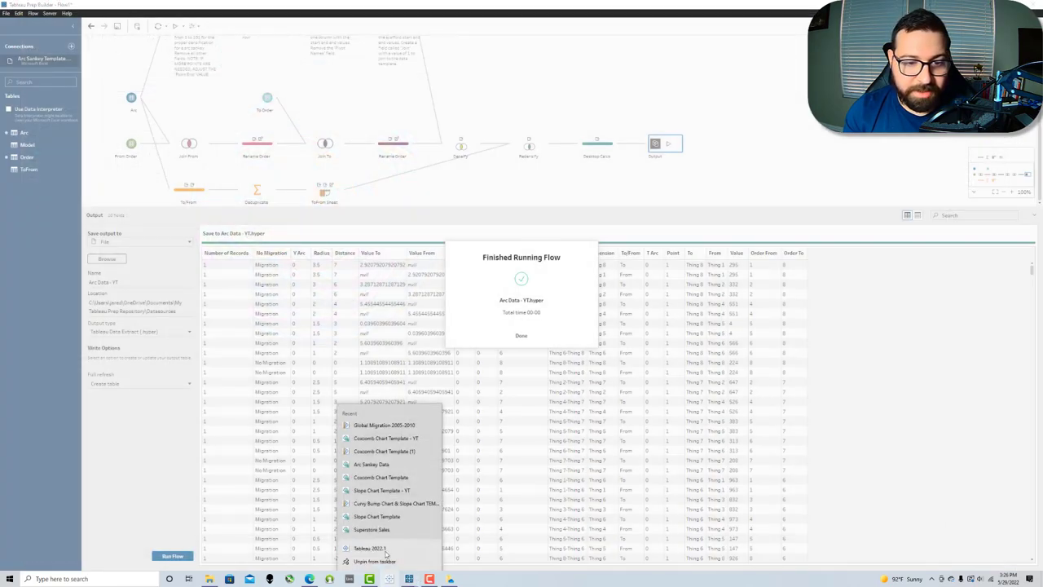
left_click(387, 429)
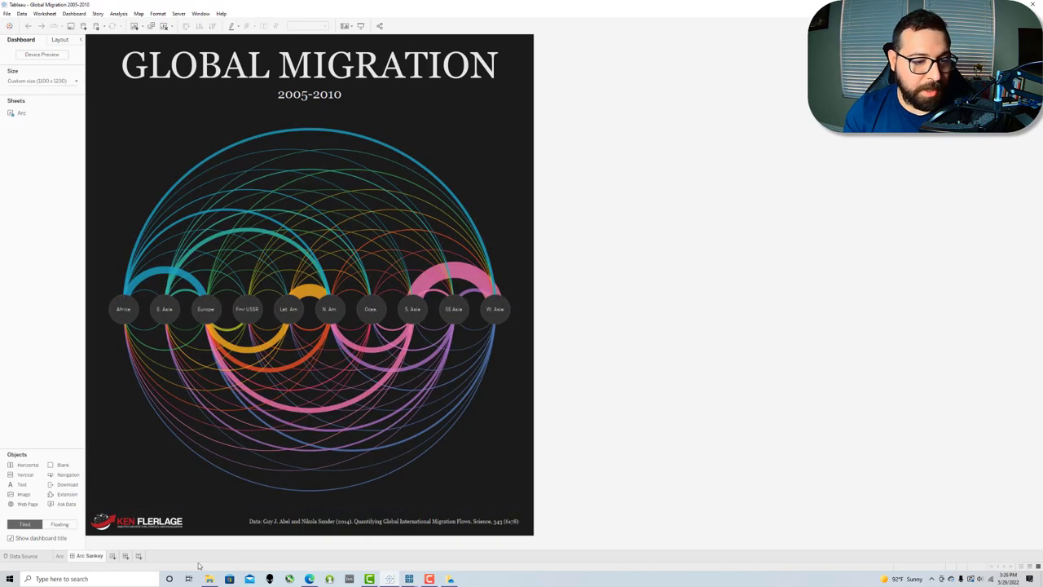
- On the Arc sheet, connect a new data source to the Arc Data - YT.hyper file
left_click(60, 556)
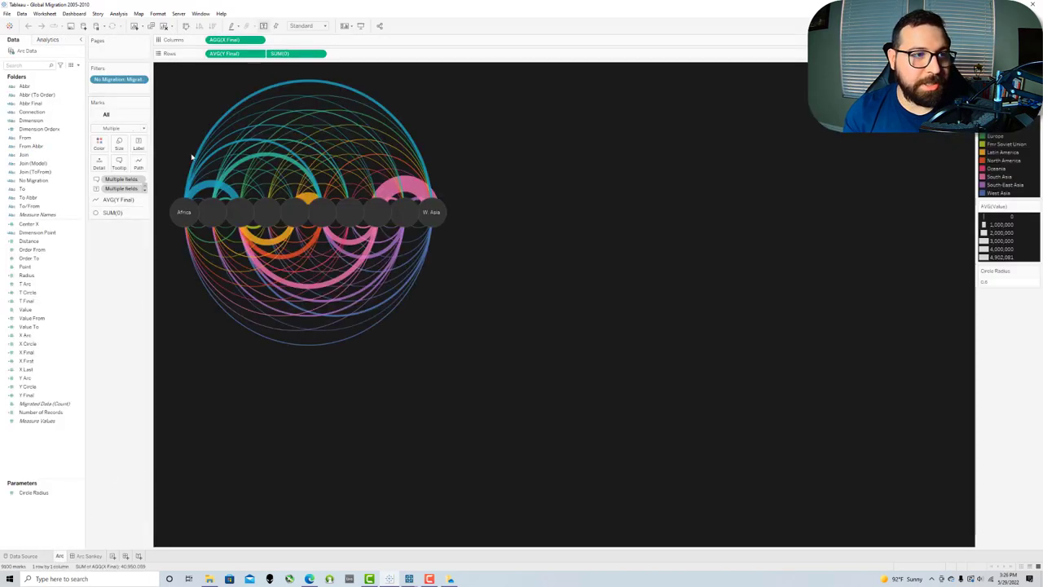
left_click(22, 14)
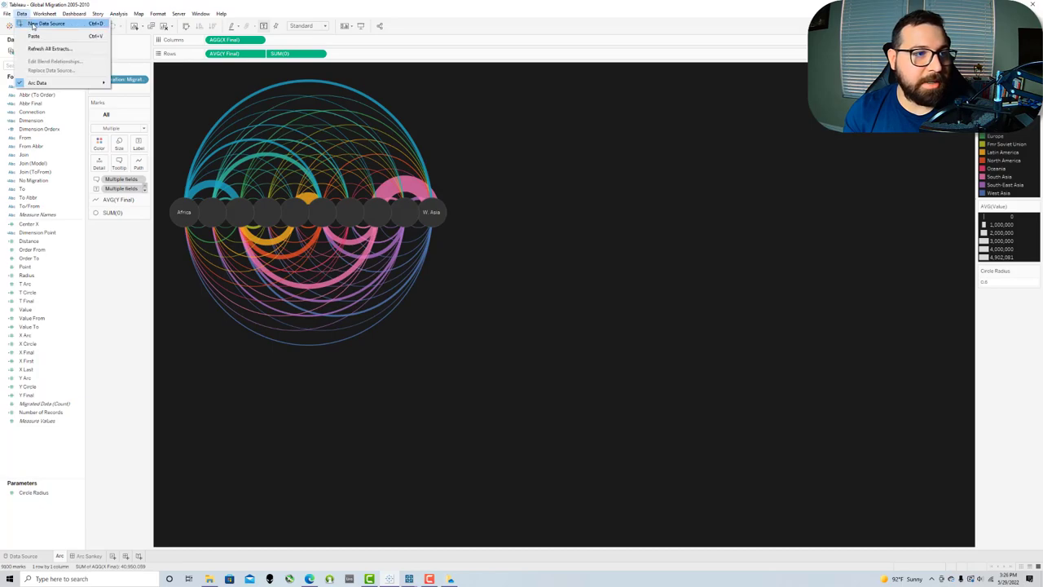
left_click(34, 23)
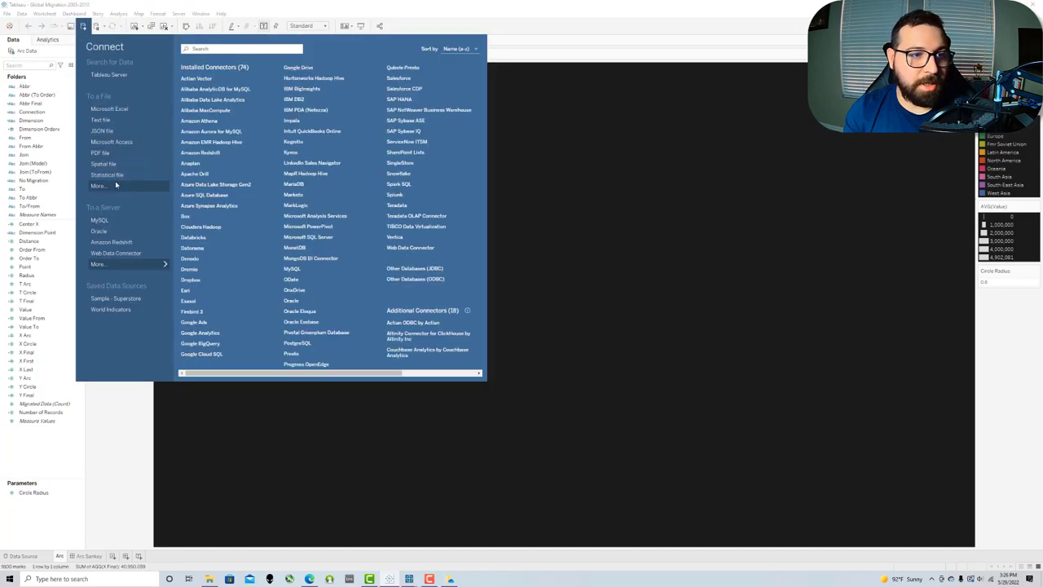
left_click(106, 186)
double_click(176, 94)
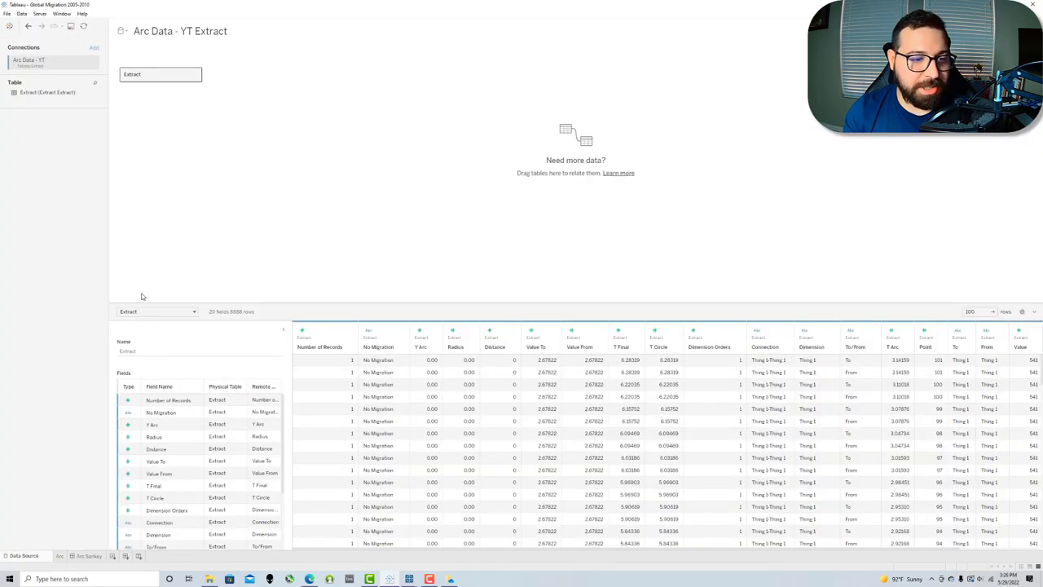
left_click(60, 557)
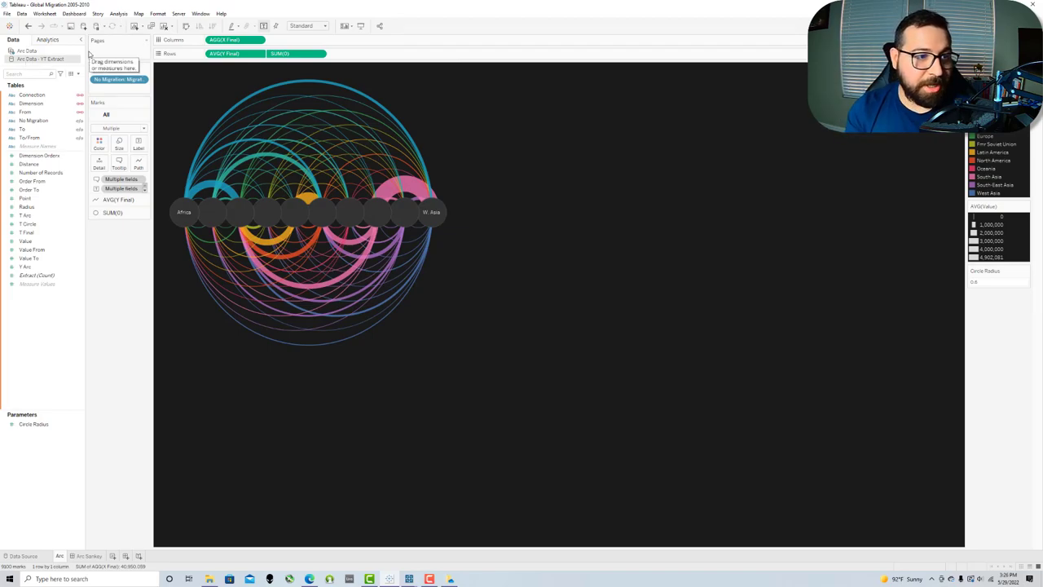
- Convert Dimension Orders into a dimension in the YT Extract, comparing it with the original Arc Data field
left_click(64, 155)
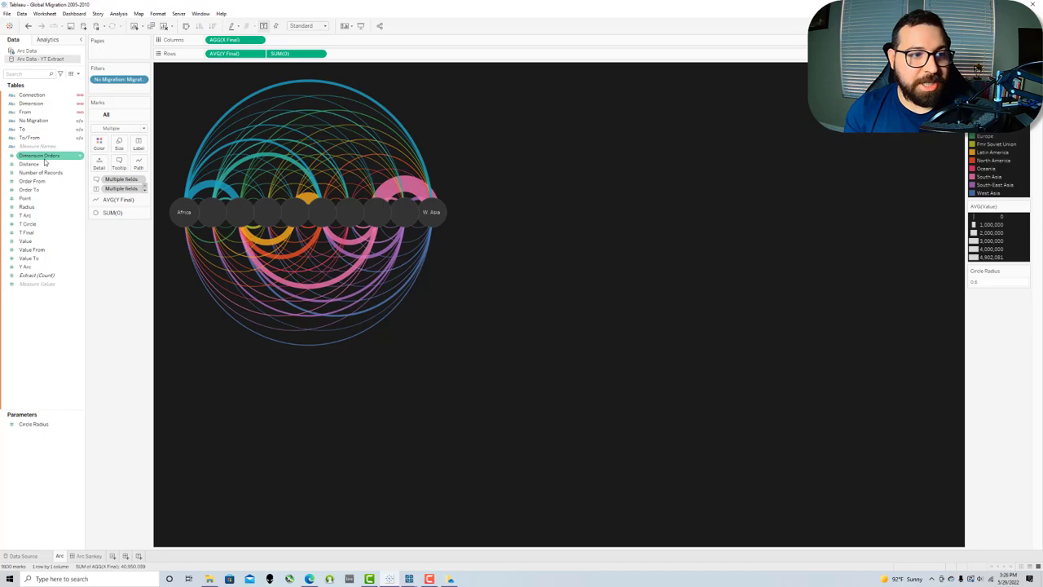
left_click_drag(43, 155, 37, 111)
left_click(30, 51)
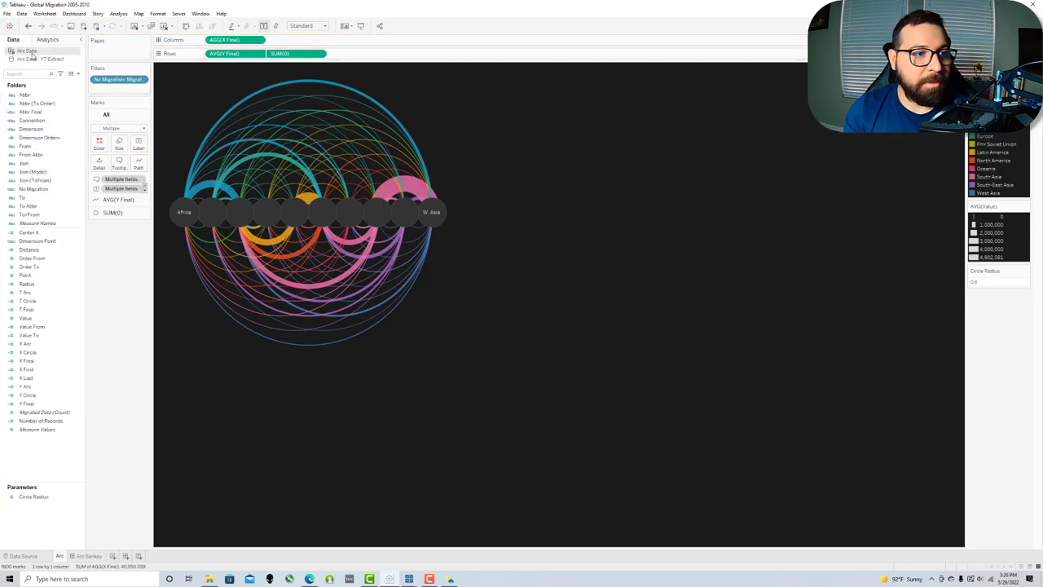
left_click(44, 139)
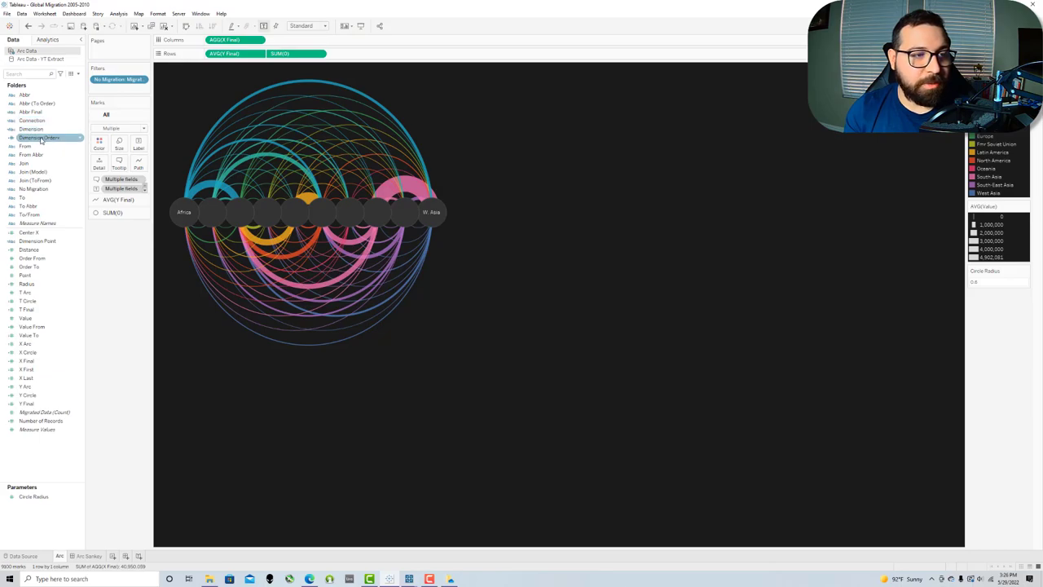
left_click(46, 58)
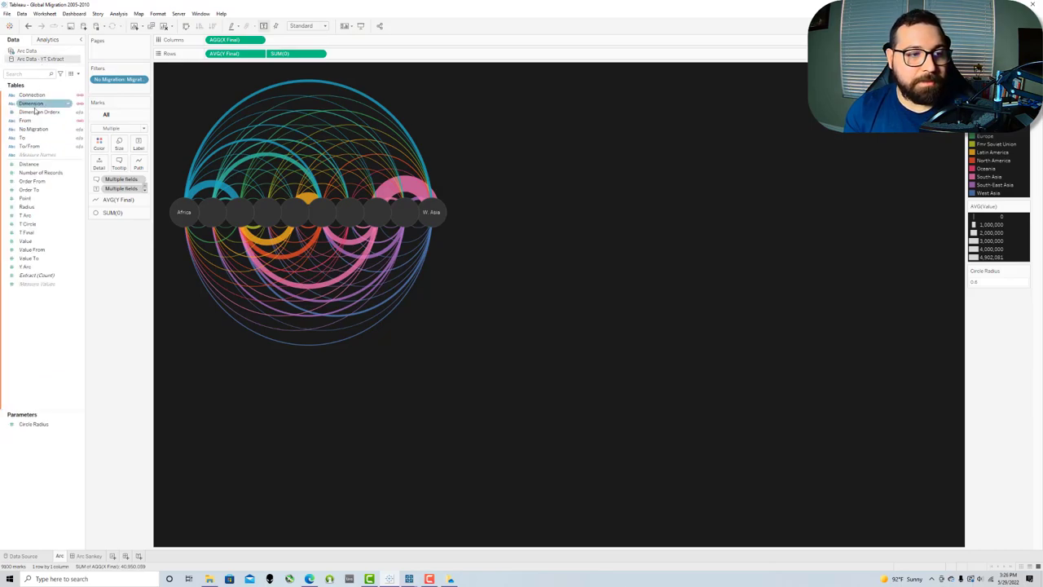
- Replace the Arc Data source with the Arc Data - YT Extract
left_click(21, 14)
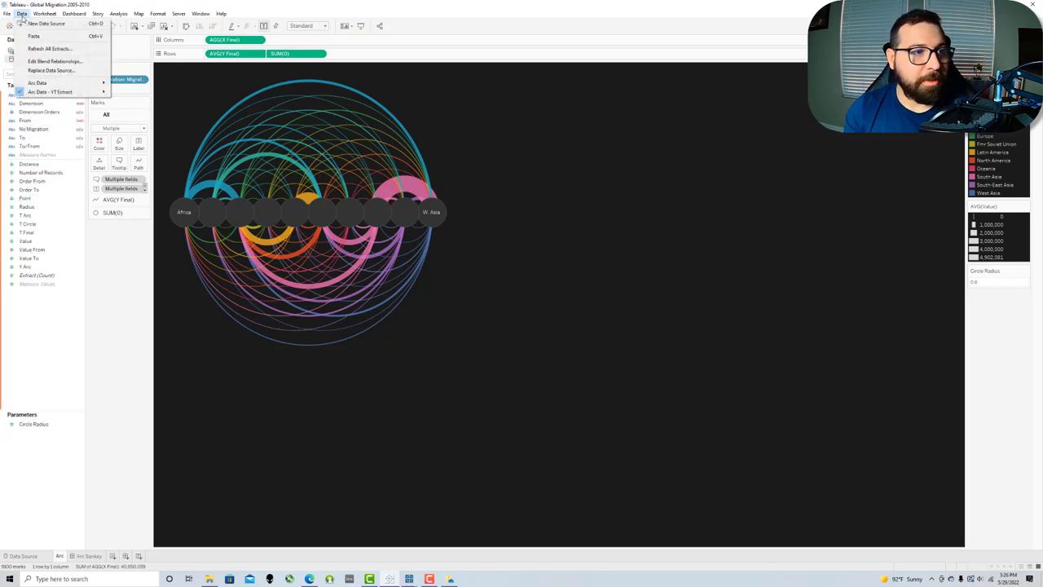
left_click(49, 71)
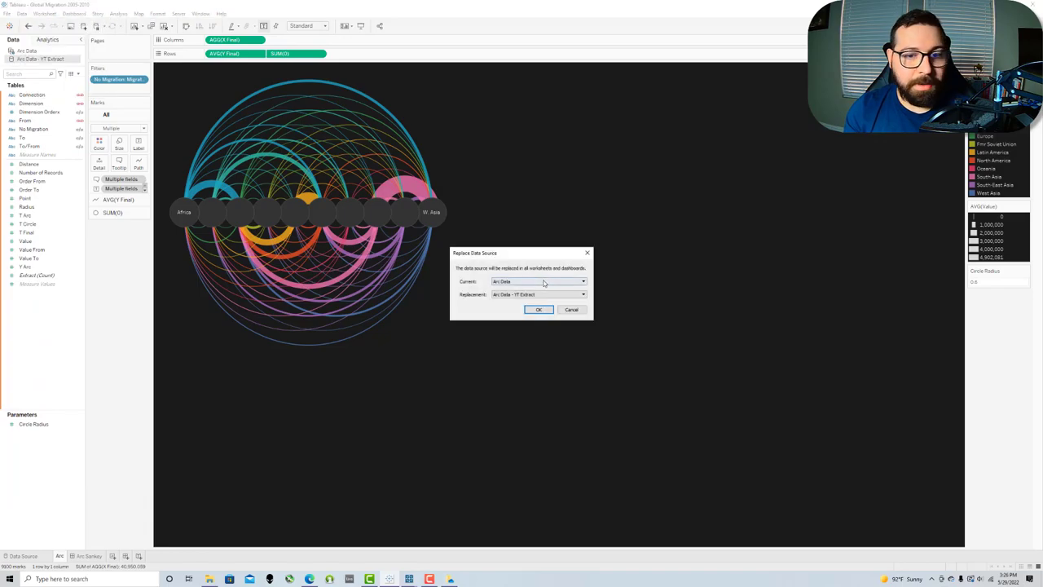
left_click(537, 310)
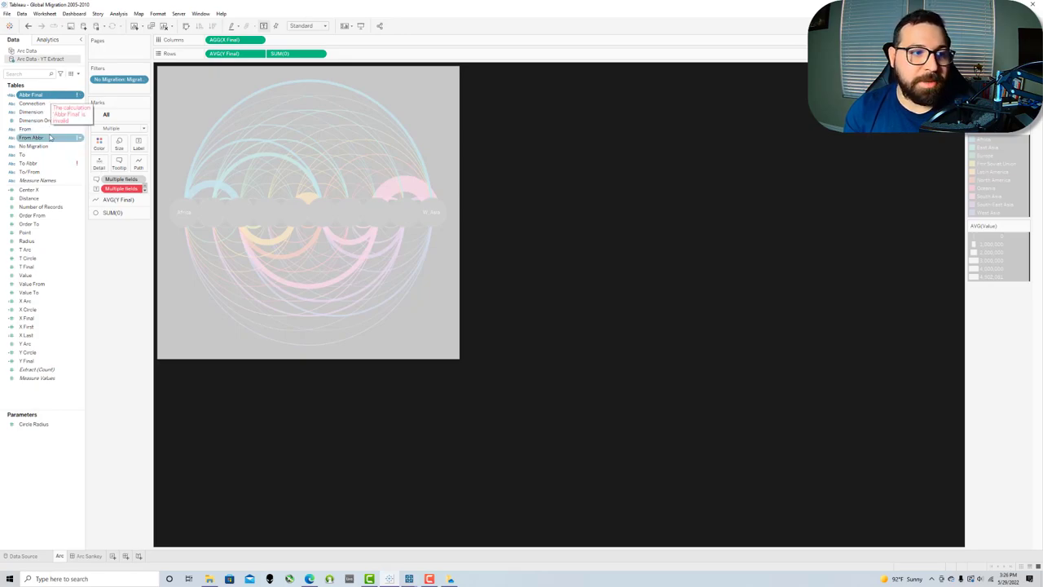
- Delete the leftover From Abbr and To Abbr fields, confirming the removal
left_click(51, 139)
left_click(48, 164, "ctrl")
right_click(49, 166)
left_click(69, 186)
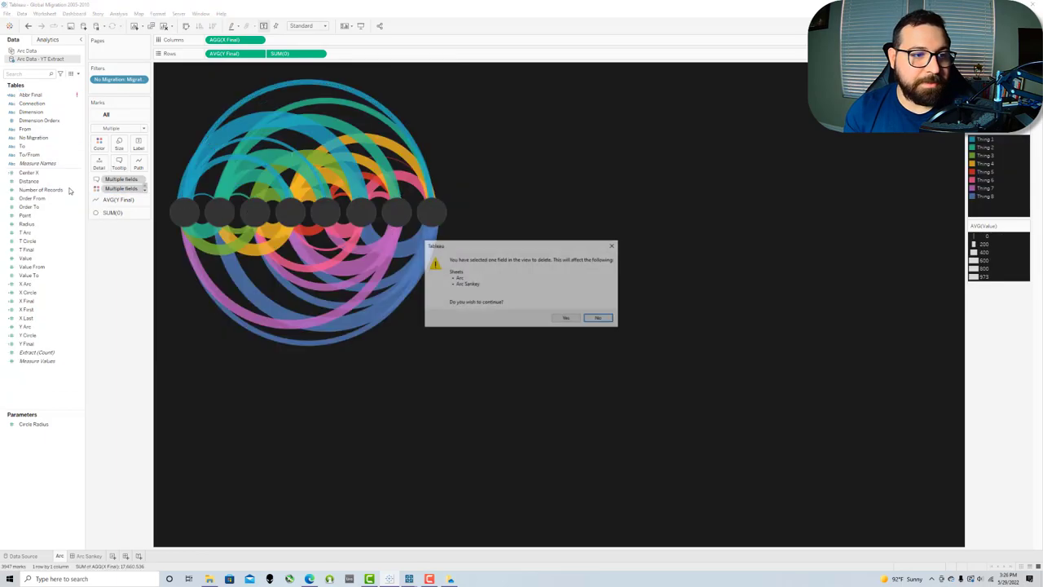
left_click(566, 319)
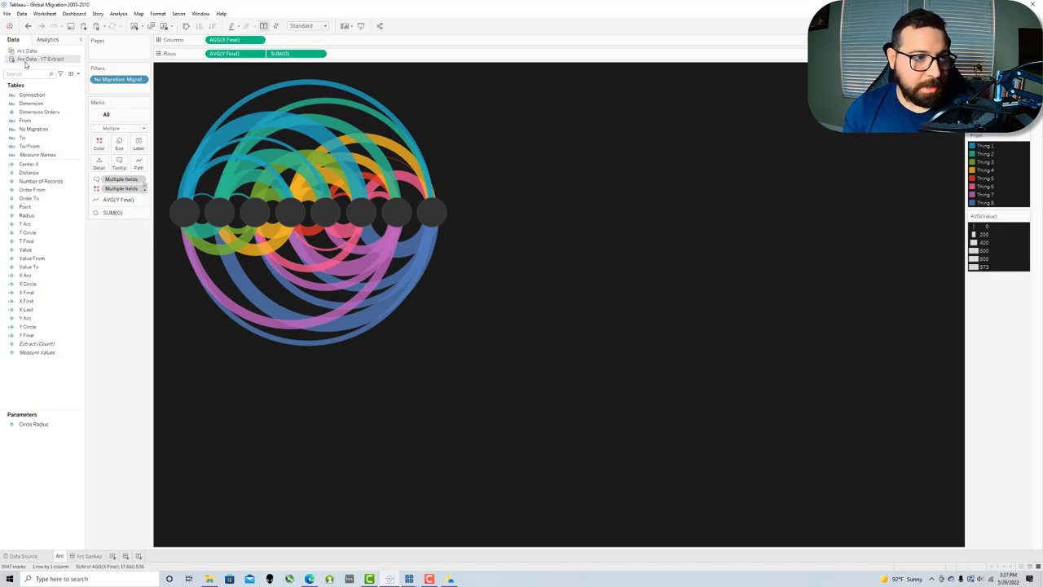
- Point the original Arc Data source back at its Excel file and view Migrated Data's five-table join (8,888 rows)
mouse_move(308, 189)
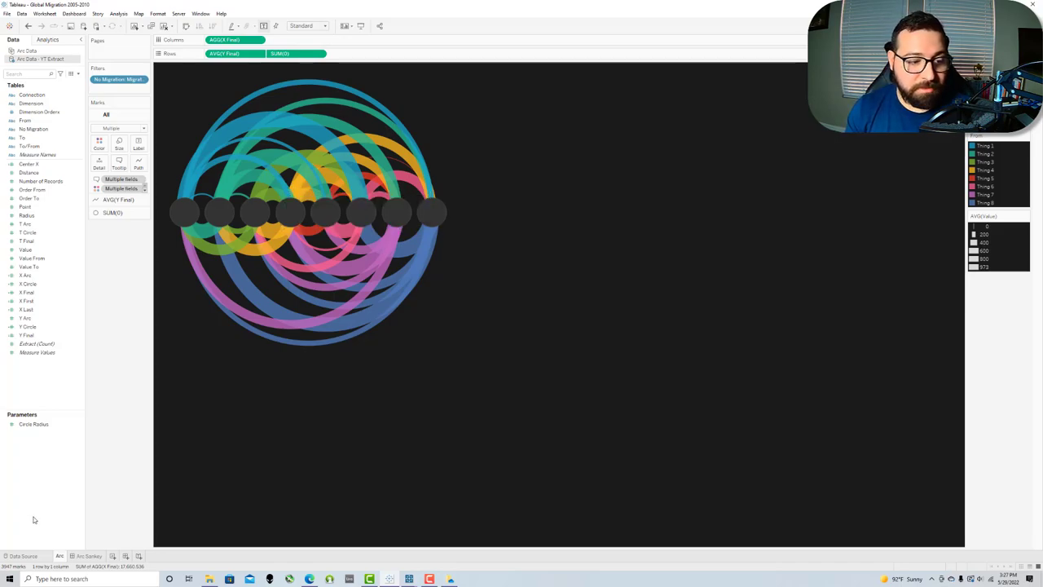
left_click(25, 556)
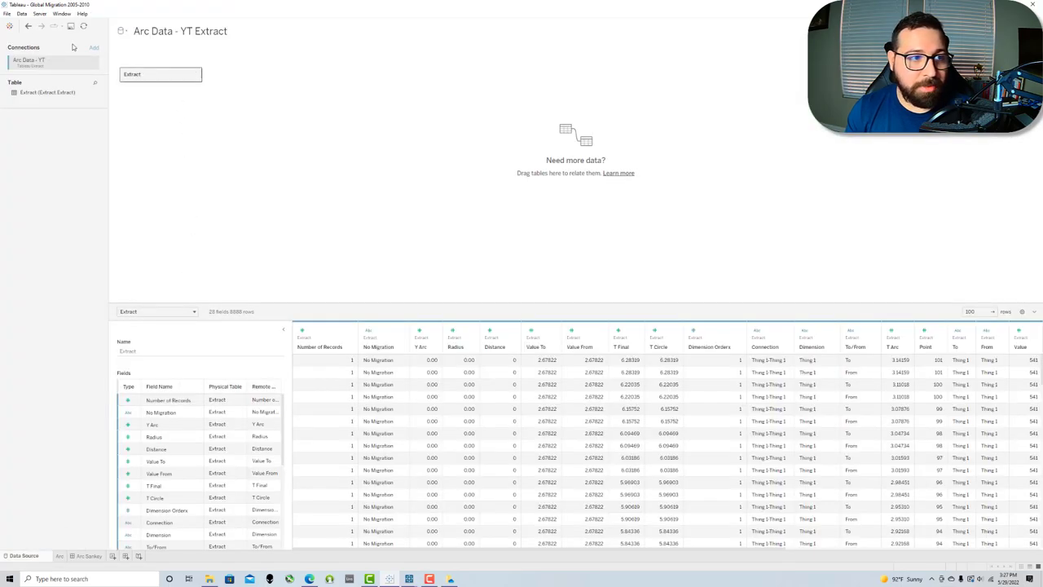
left_click(121, 31)
left_click(169, 61)
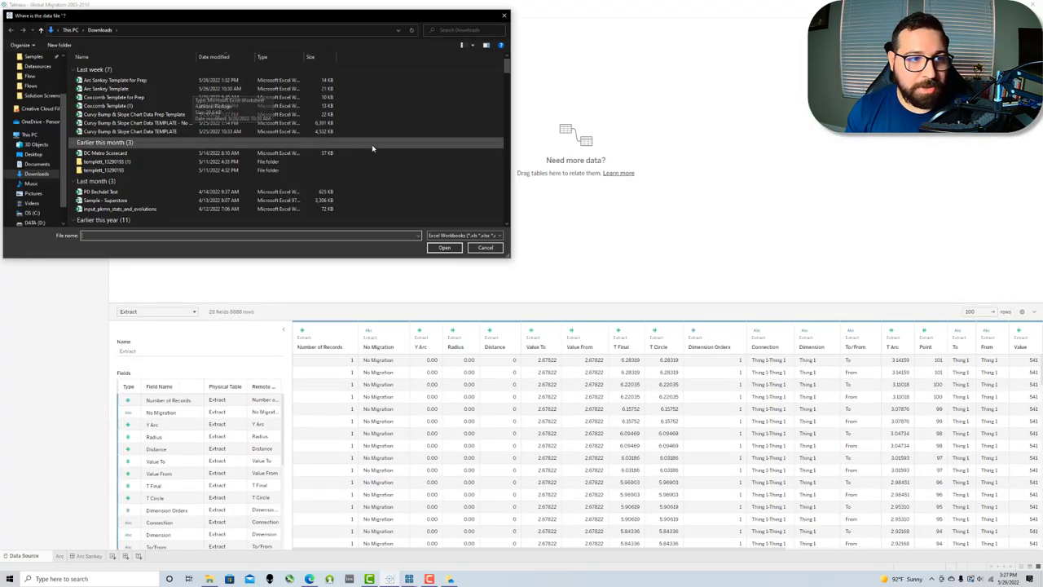
double_click(110, 88)
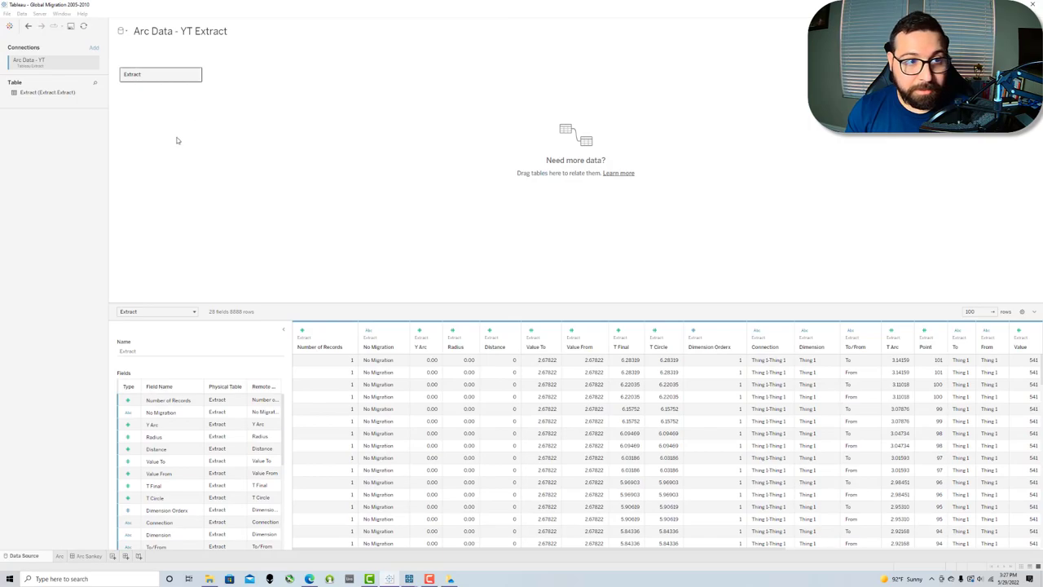
double_click(161, 75)
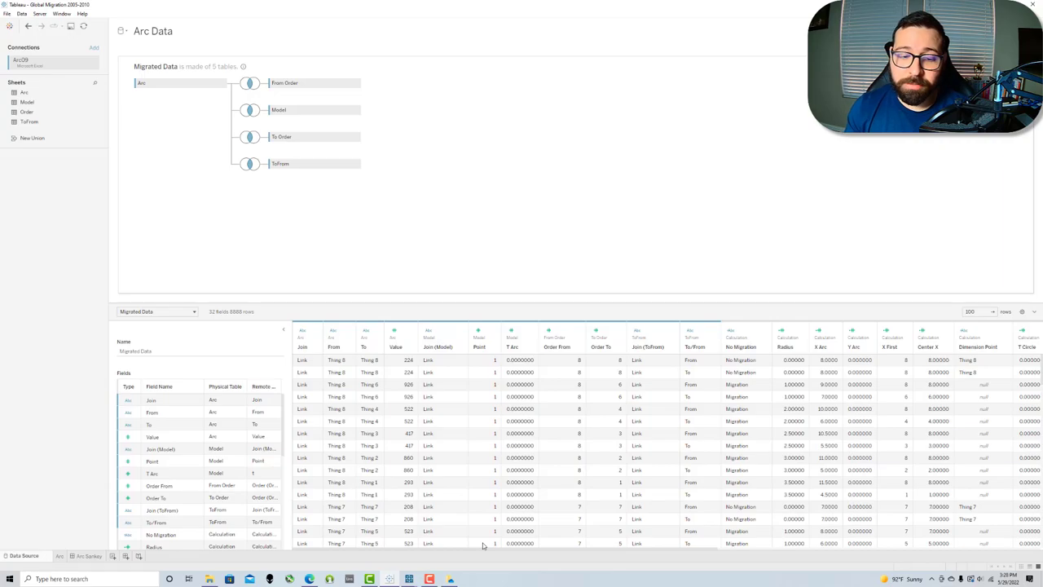
- Glance at the finished Prep flow, then show the Arc Sankey dashboard with its Global Migration arcs
left_click(389, 579)
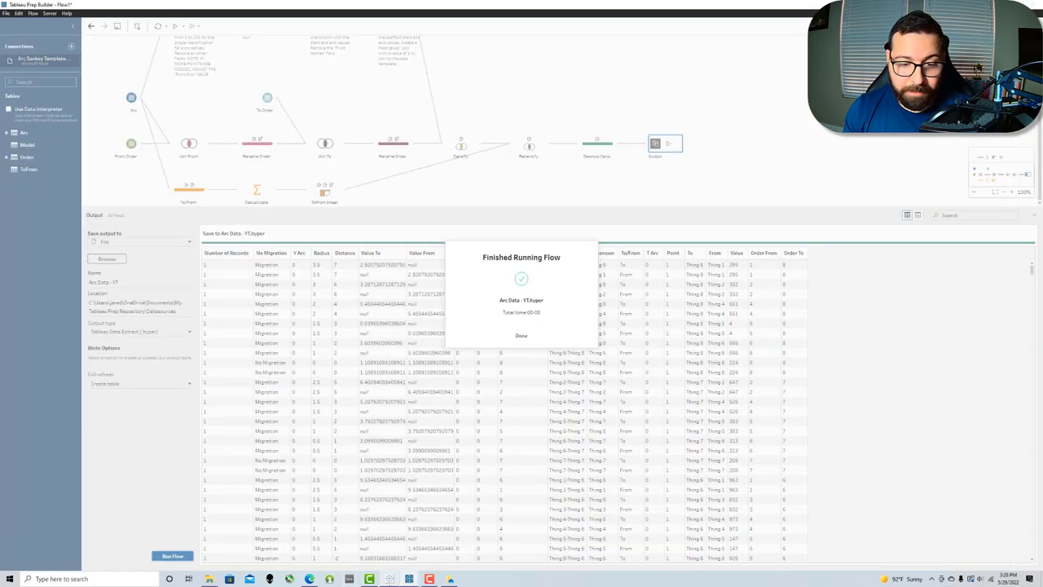
left_click(389, 578)
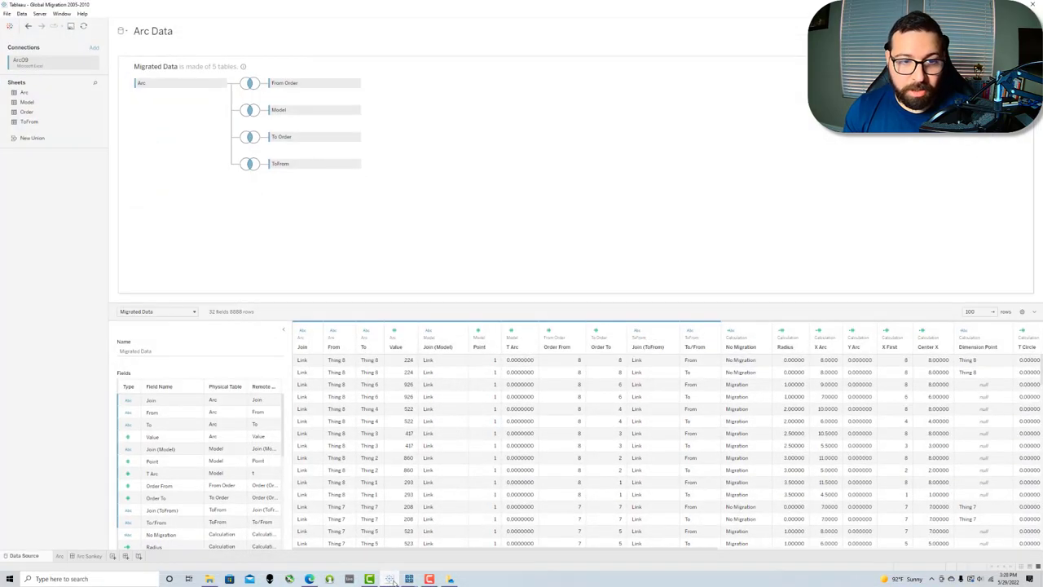
left_click(77, 557)
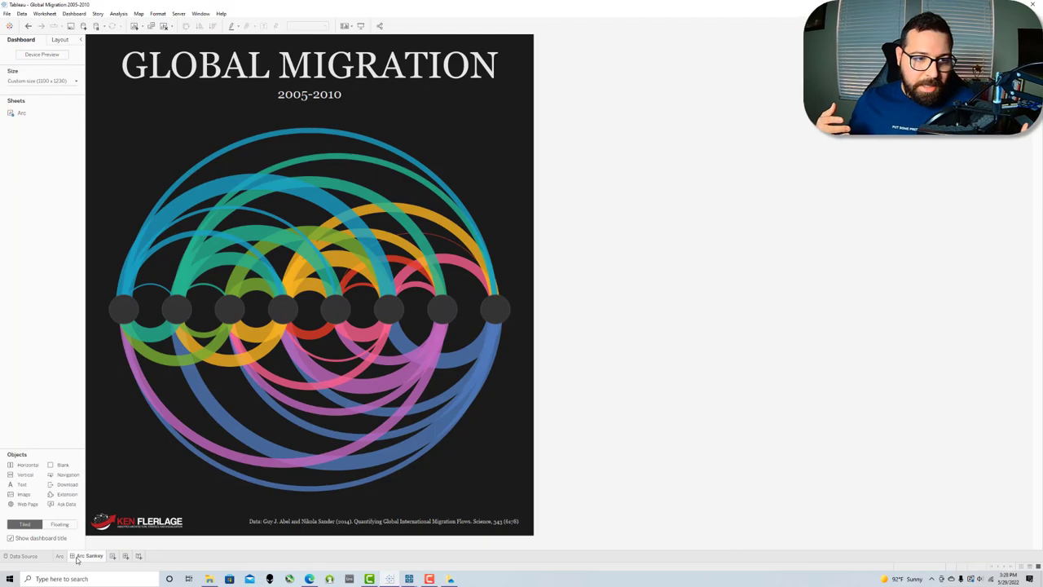